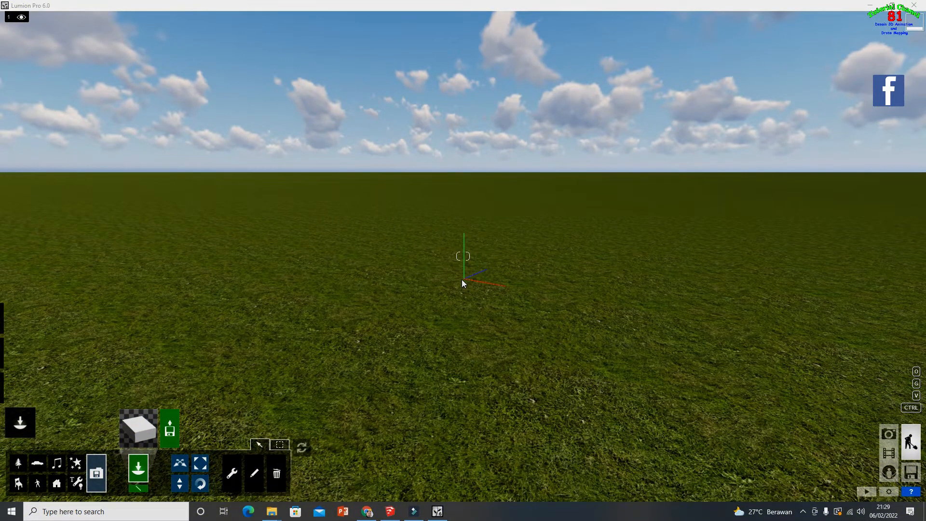
right_drag(461, 279, 369, 333)
key(d)
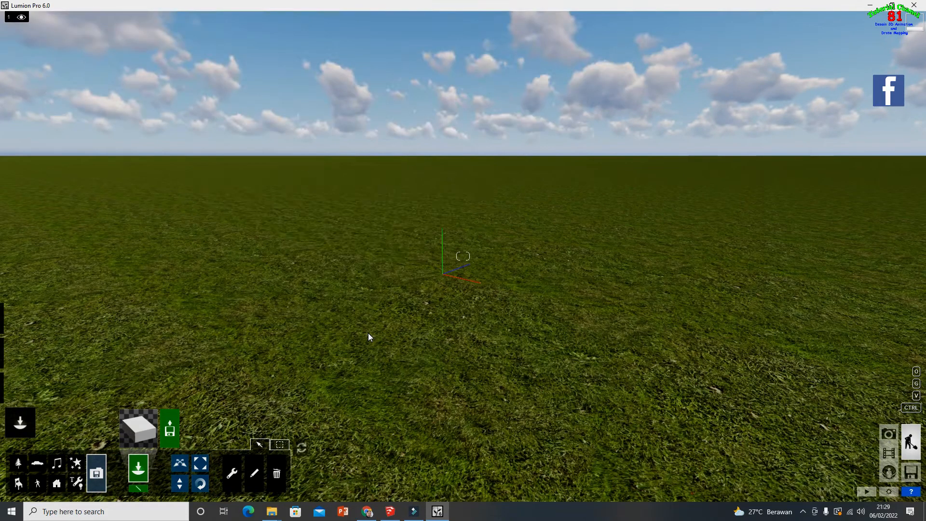
right_drag(368, 333, 368, 328)
right_drag(403, 294, 414, 284)
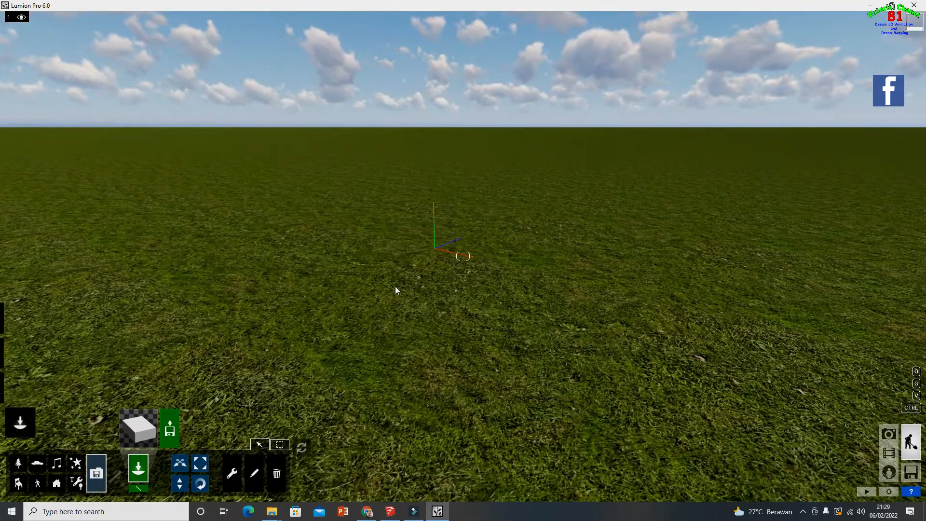
right_drag(395, 286, 449, 238)
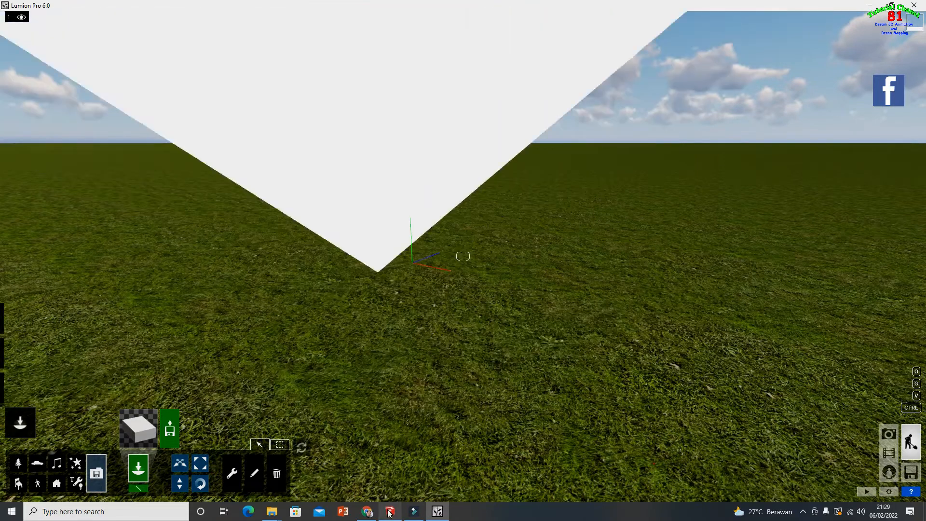
- Switch to SketchUp and draw a ground rectangle from the origin, about 1351 by 1277 cm
click(389, 511)
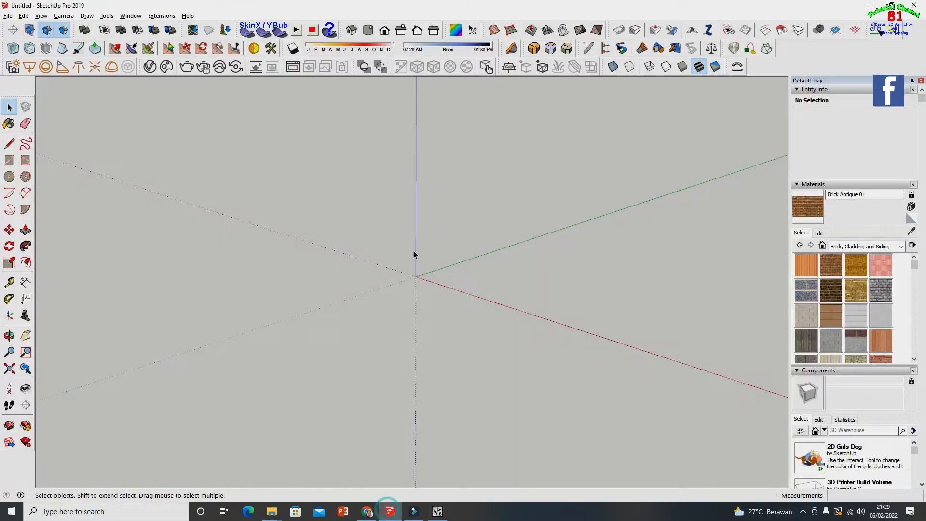
scroll(392, 285, up, 1)
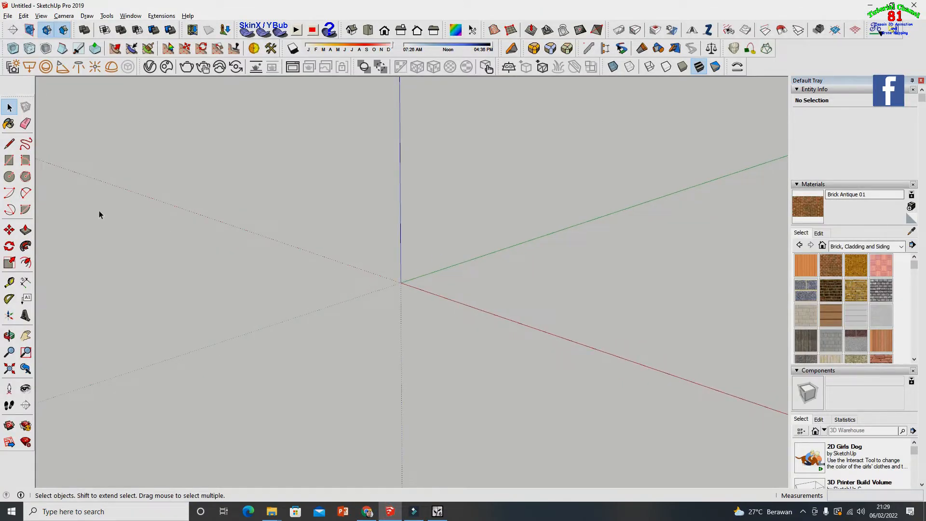
click(10, 160)
click(401, 282)
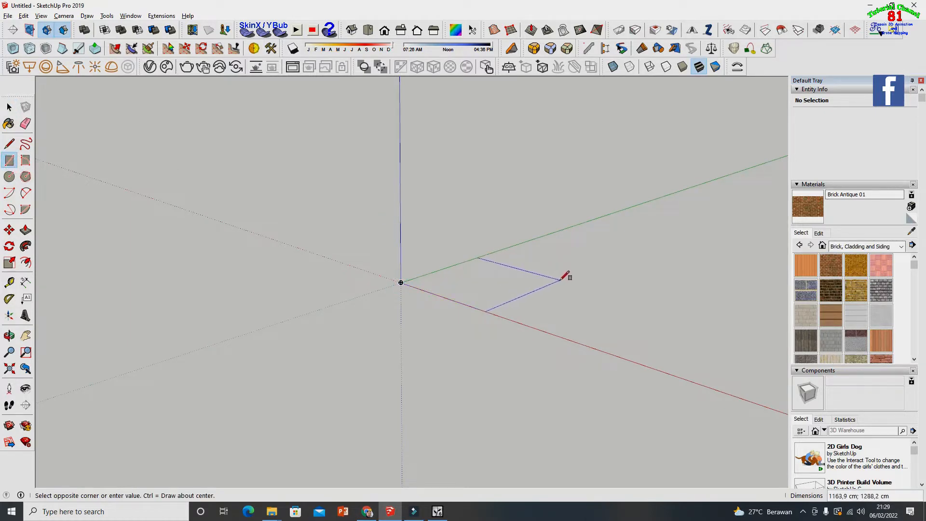
click(575, 284)
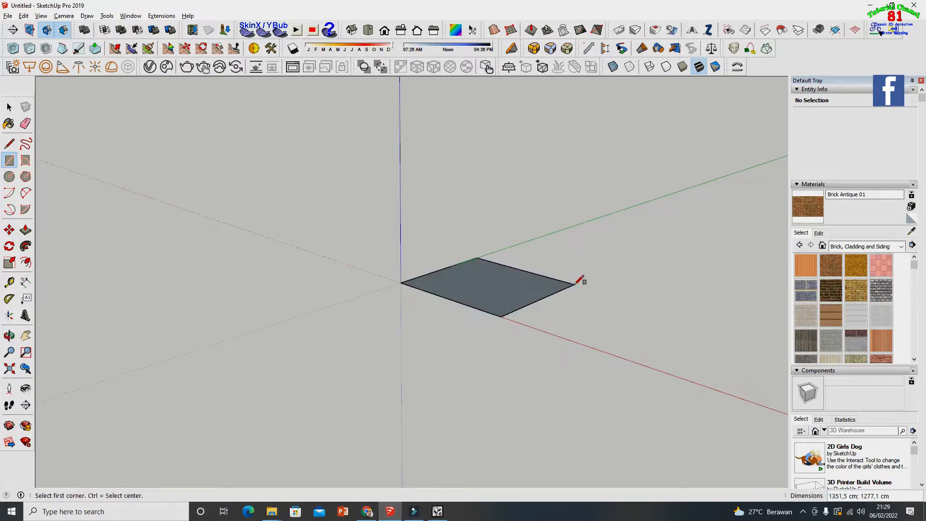
- Push/Pull the ground rectangle upward into a solid box
click(9, 335)
drag(199, 309, 372, 303)
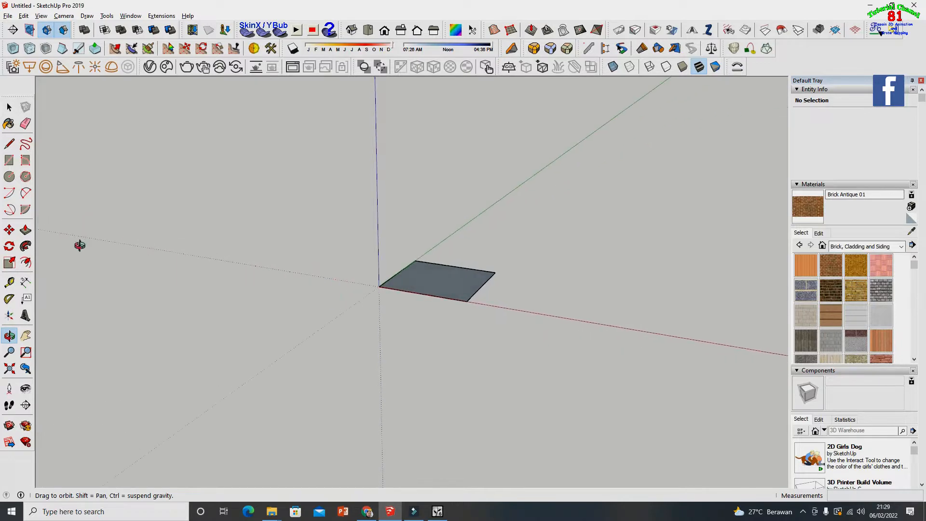
click(26, 230)
click(423, 282)
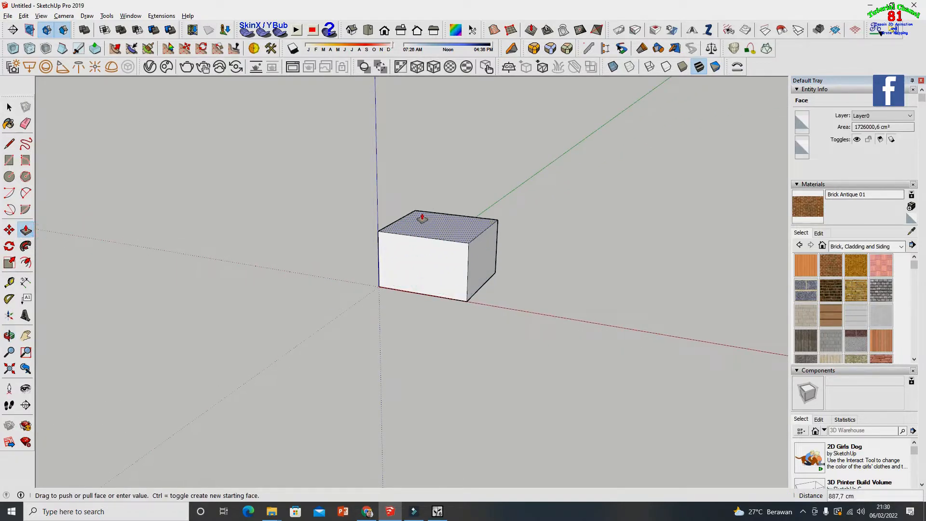
click(419, 207)
- Delete the top face of the box so its interior is open
click(9, 335)
drag(121, 297, 261, 265)
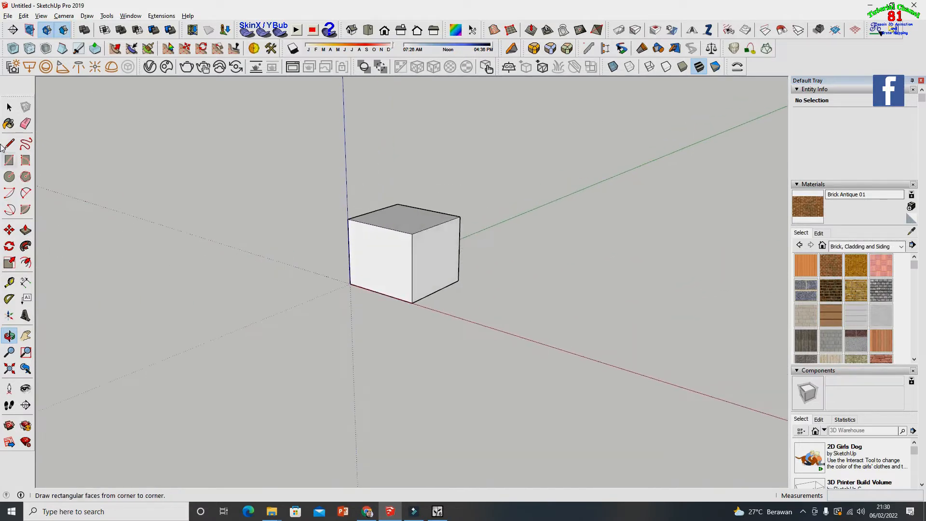
click(9, 107)
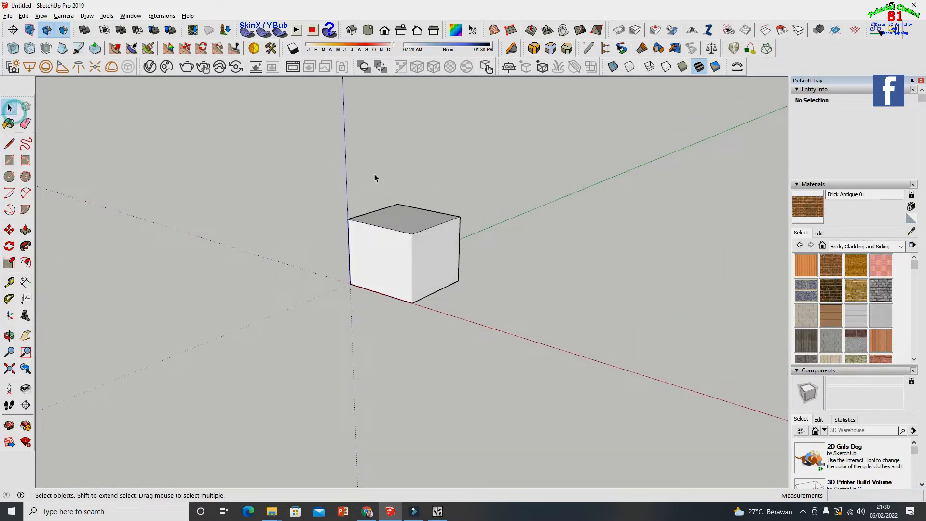
click(398, 224)
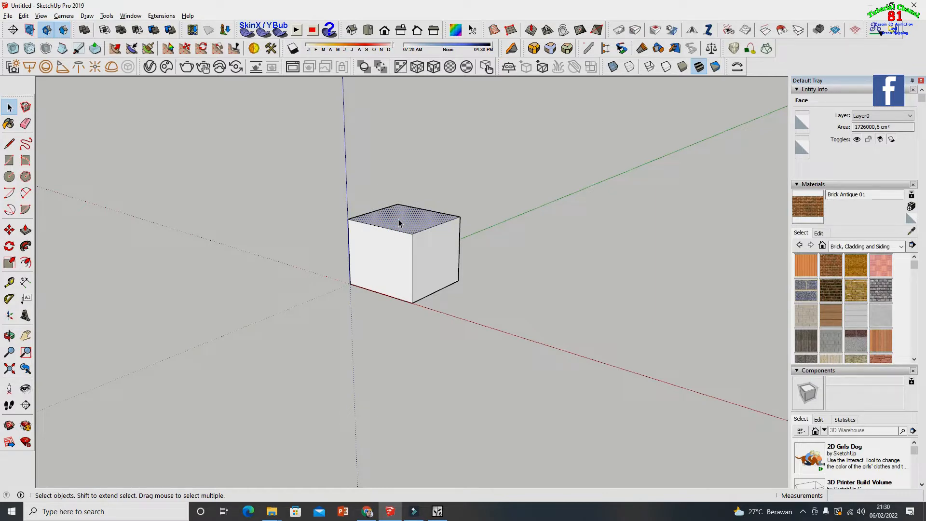
key(Delete)
- Examine the open box from above and from several sides, comparing inner and outer face colours
click(4, 336)
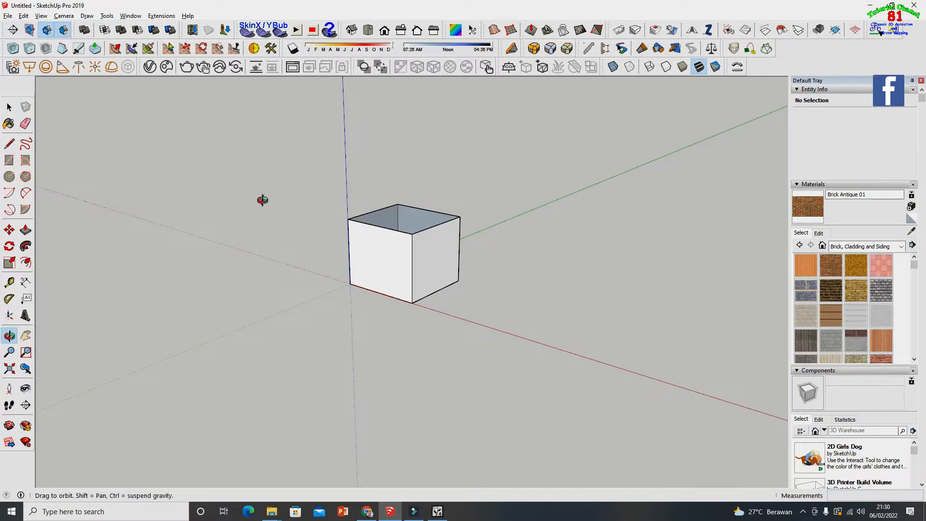
drag(263, 200, 294, 325)
scroll(420, 253, up, 6)
scroll(396, 260, down, 3)
drag(363, 273, 514, 230)
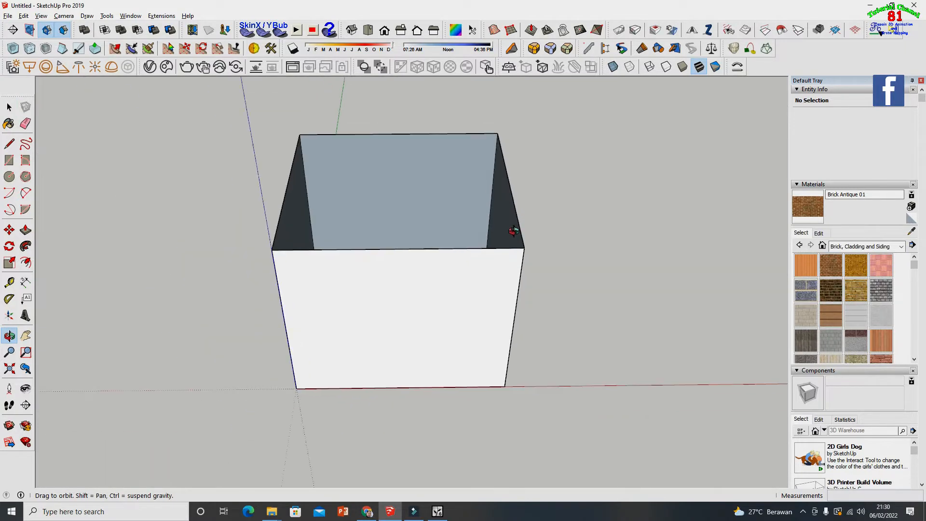
drag(331, 256, 469, 249)
drag(529, 240, 365, 242)
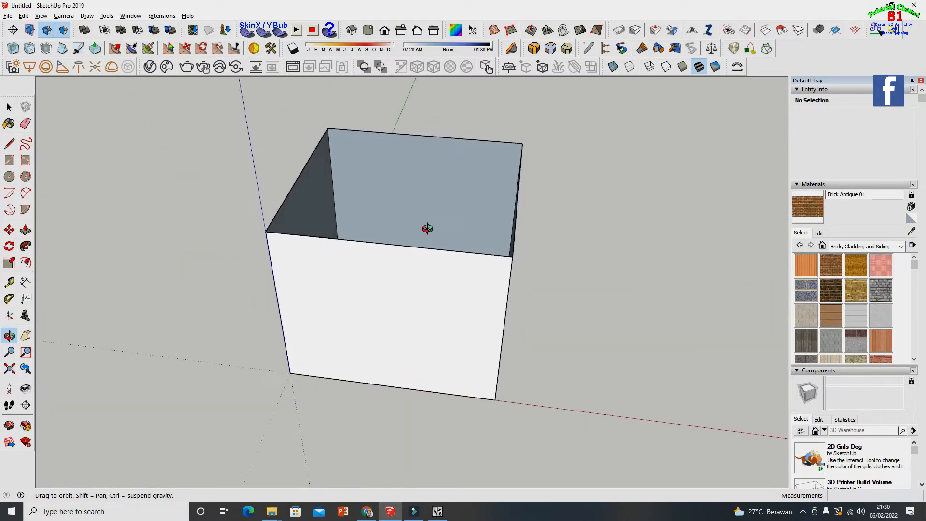
mouse_move(437, 245)
mouse_down()
mouse_move(345, 217)
mouse_move(430, 235)
mouse_up()
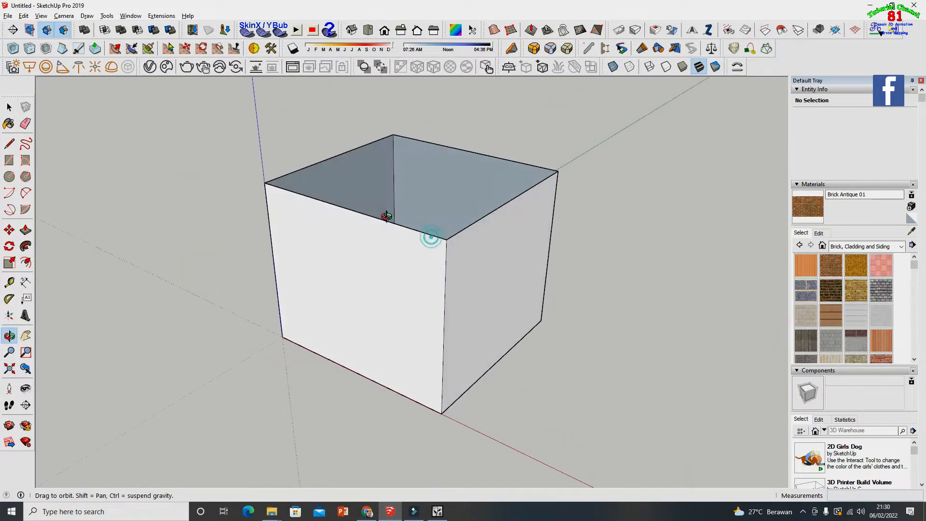
- Select the wall along the red axis and inspect its orientation against the box's other walls from all around
click(9, 107)
click(317, 265)
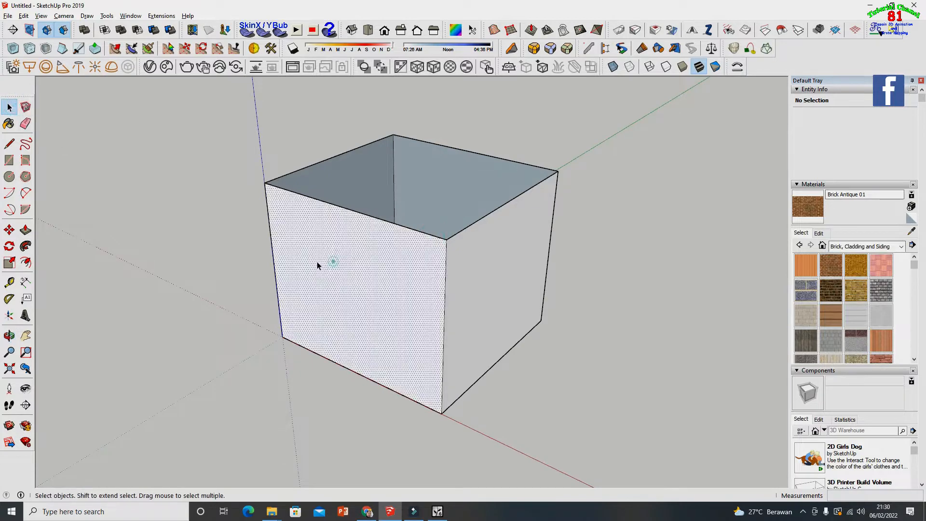
click(9, 336)
drag(212, 300, 363, 285)
drag(243, 286, 285, 283)
drag(537, 285, 441, 293)
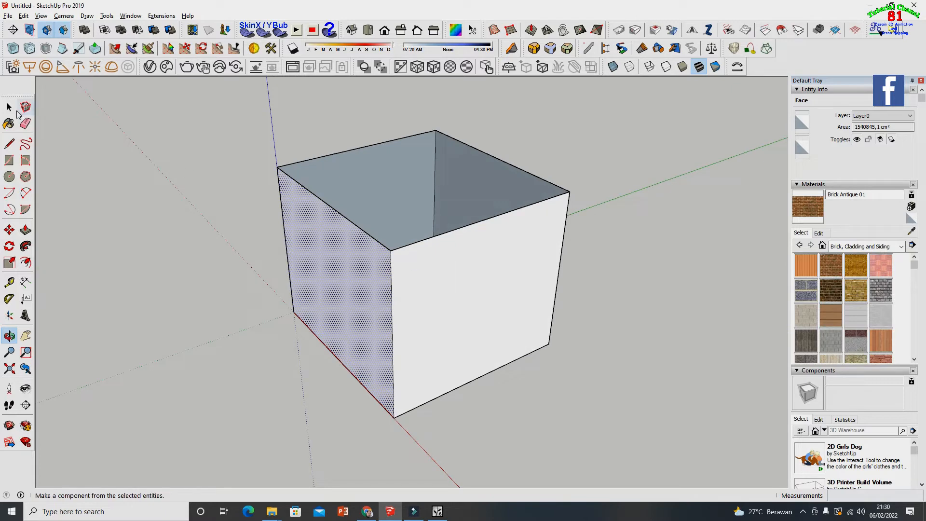
click(9, 107)
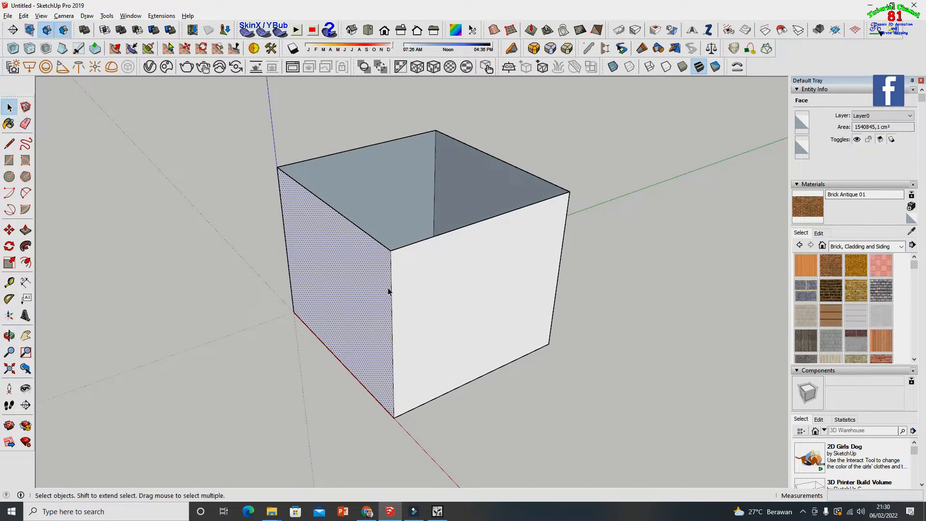
click(9, 335)
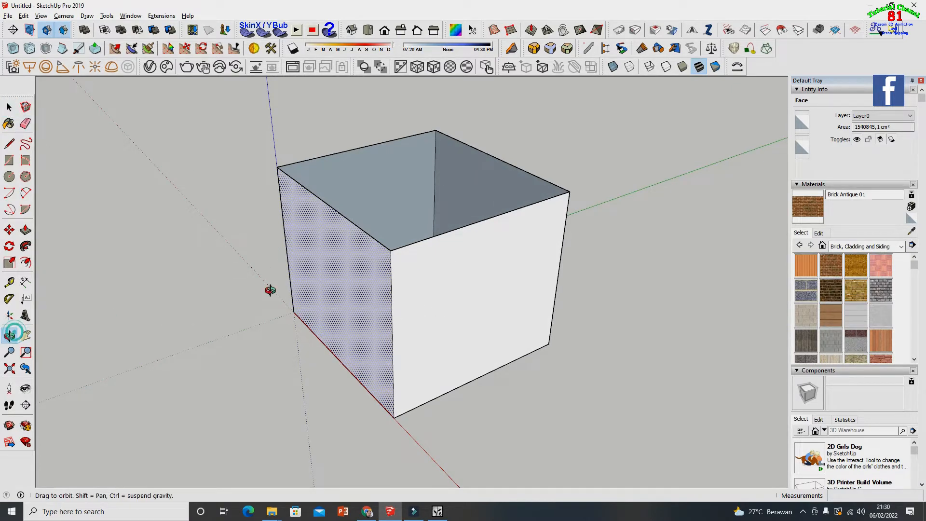
drag(268, 285, 394, 177)
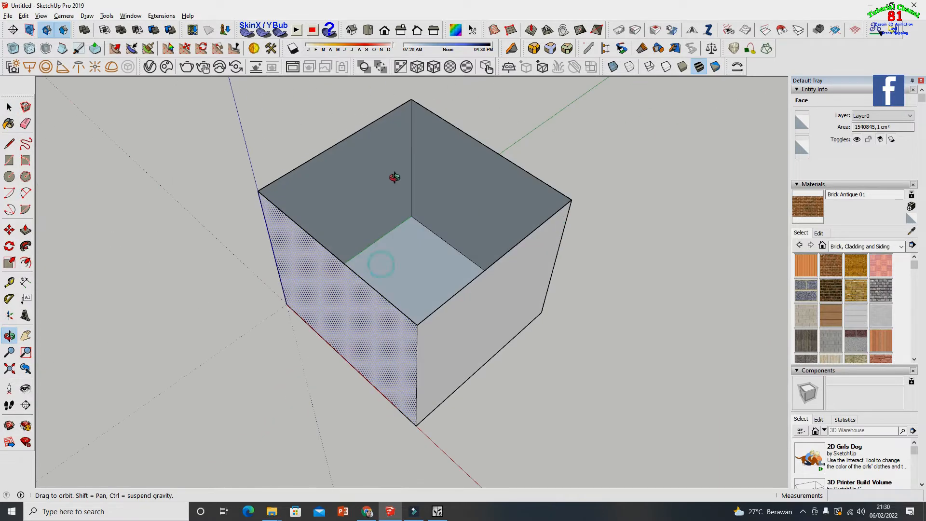
drag(323, 260, 512, 233)
drag(417, 220, 398, 201)
drag(478, 283, 443, 223)
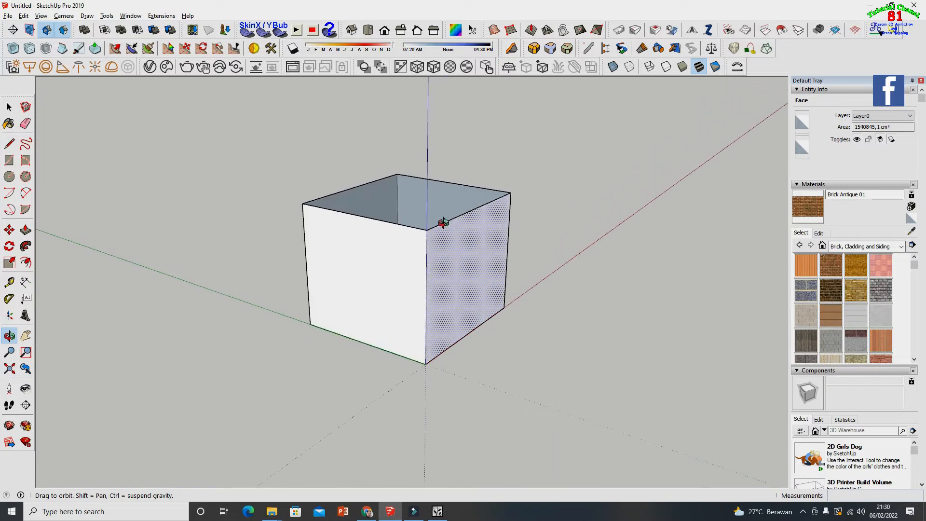
scroll(450, 280, up, 4)
drag(456, 277, 501, 267)
- Select the entire open box and reverse all its faces
click(10, 106)
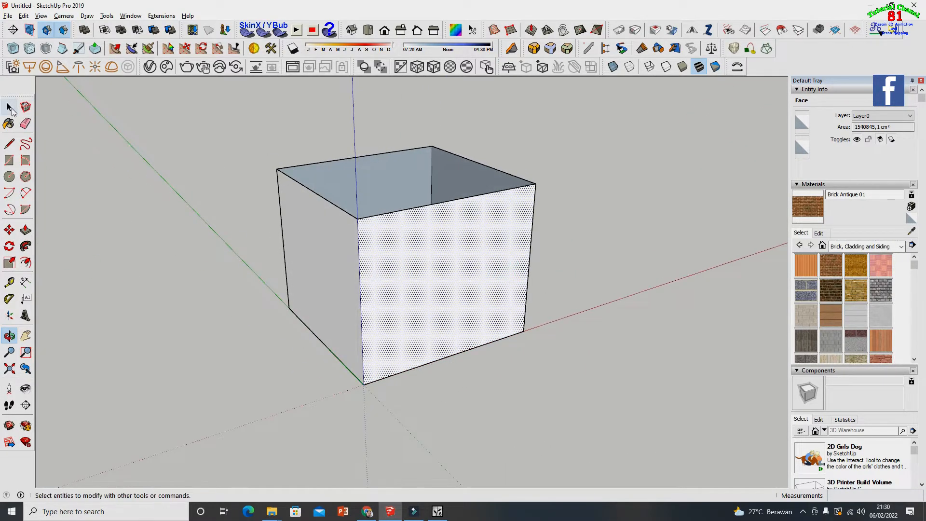
click(329, 235)
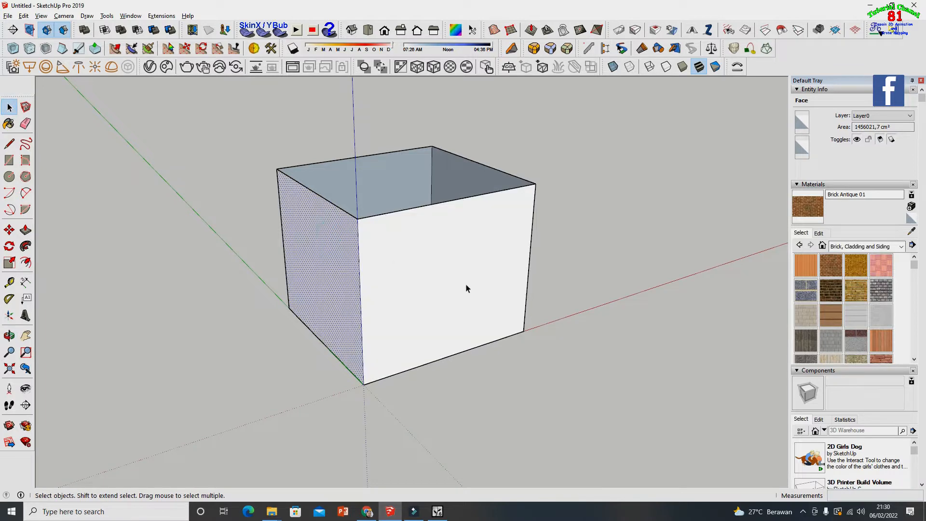
shift+click(416, 270)
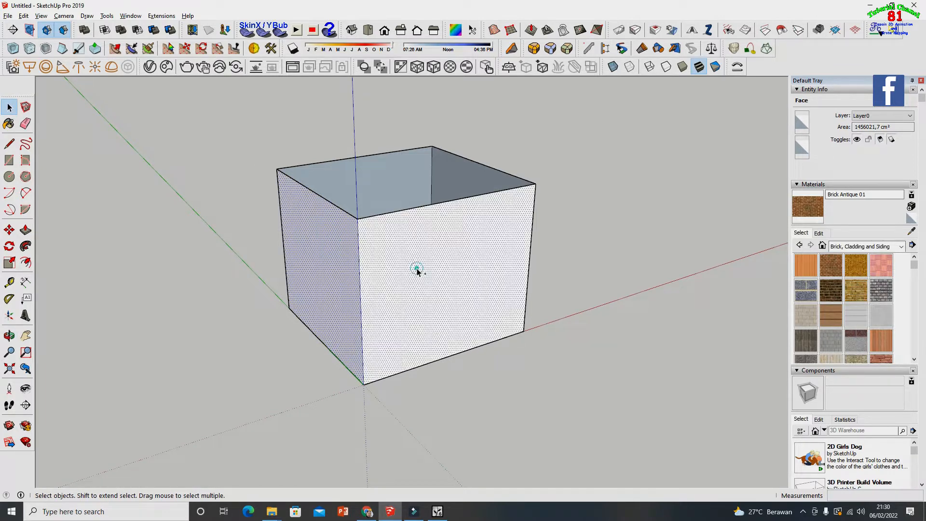
drag(229, 117, 628, 425)
right_click(437, 310)
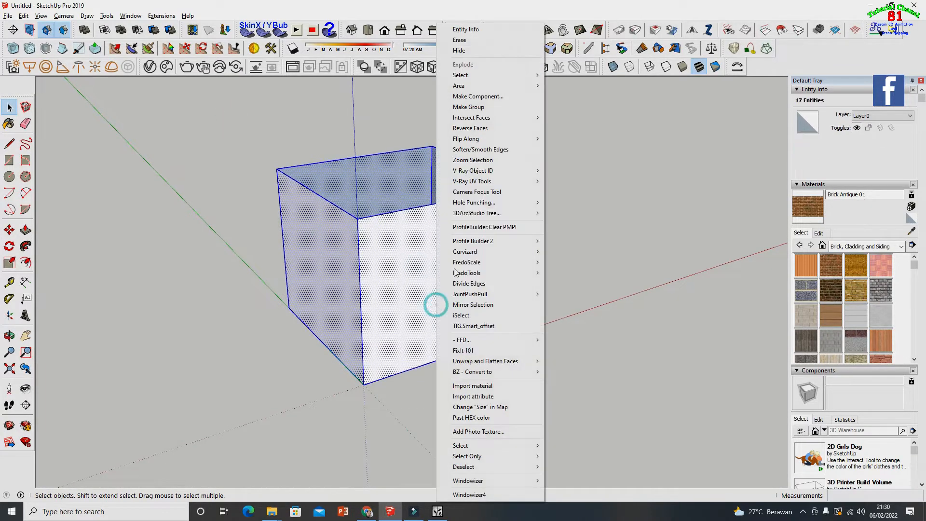
click(461, 128)
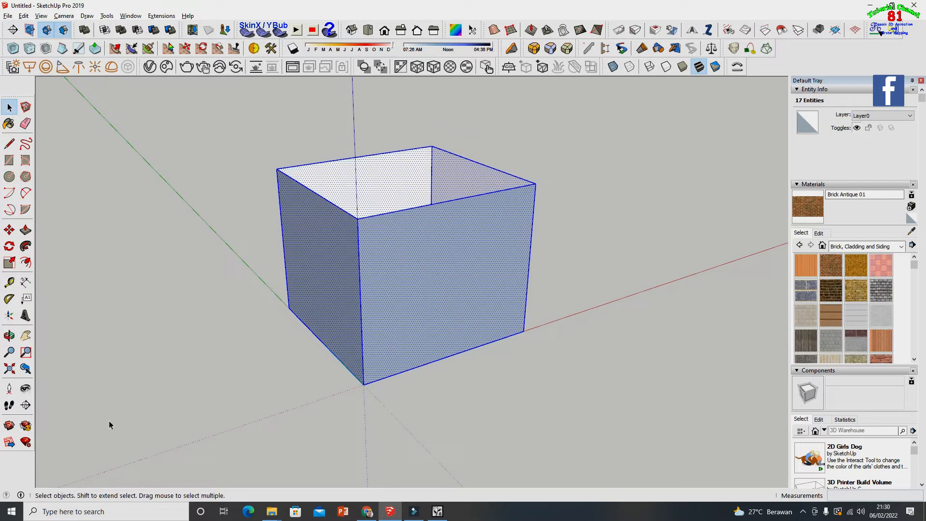
- Close the top of the box with a diagonal line between opposite corners, and erase that diagonal to leave one face
click(9, 335)
drag(109, 313, 524, 295)
drag(493, 212, 434, 281)
drag(444, 143, 433, 180)
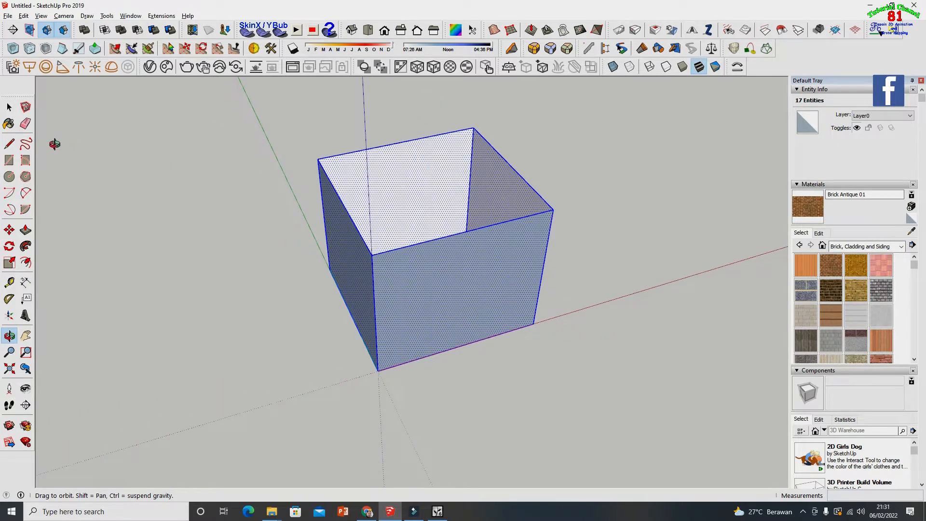
click(9, 143)
click(317, 159)
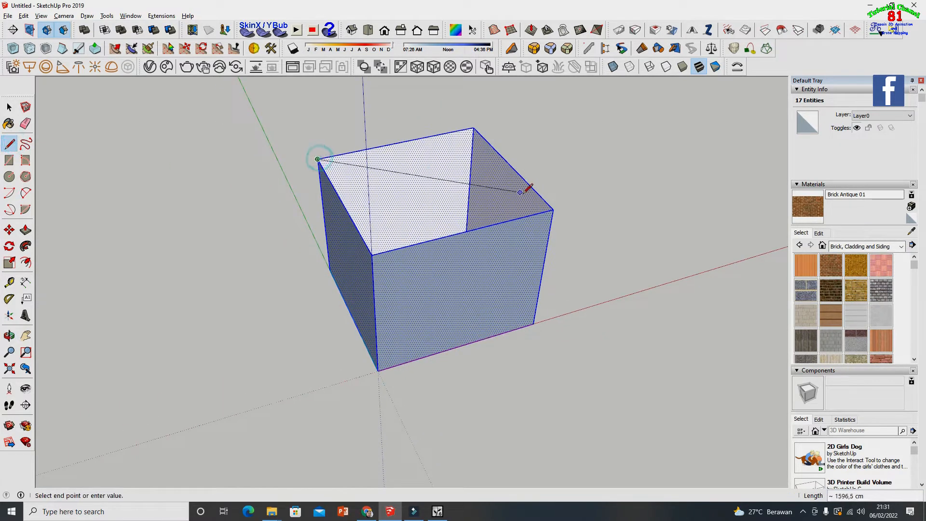
click(546, 211)
click(25, 123)
click(431, 183)
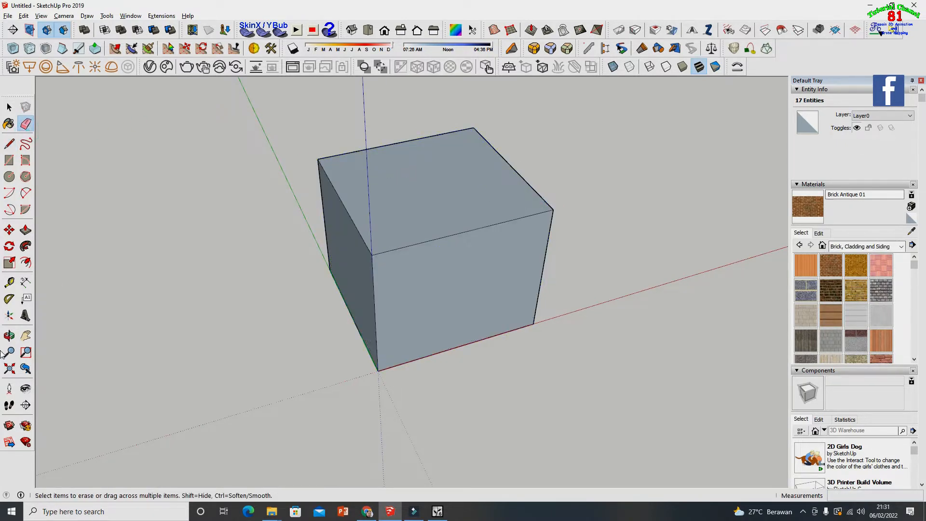
- Export the closed box as the COLLADA file "tes pertama" in the DAE file folder, and view that folder in File Explorer
click(9, 335)
drag(259, 240, 382, 314)
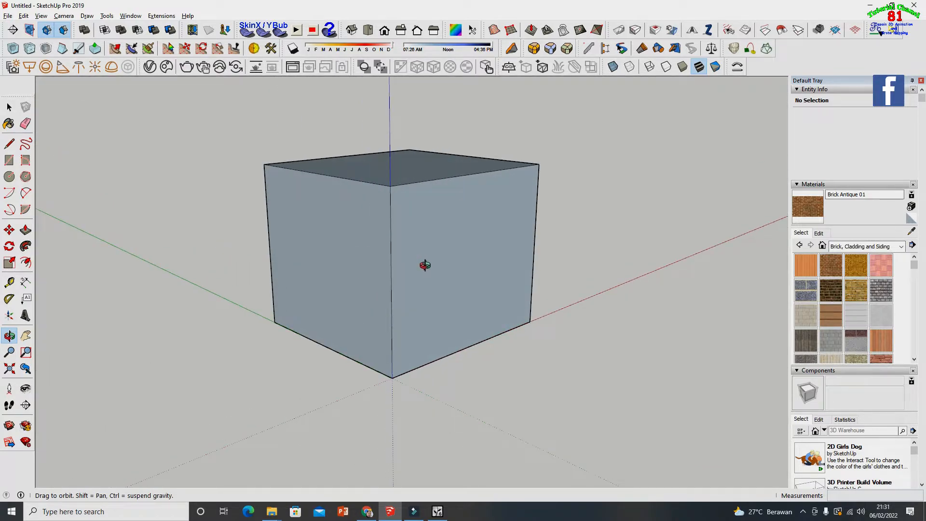
drag(424, 266, 414, 288)
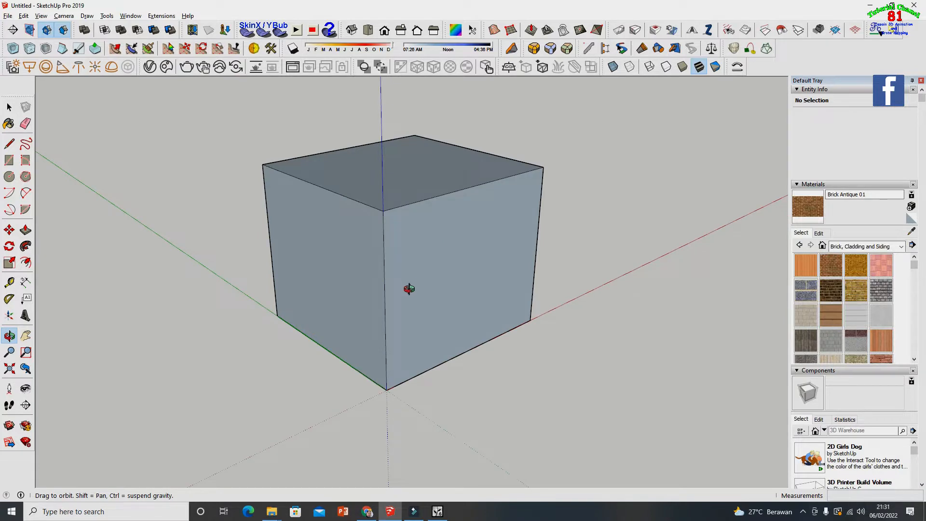
click(7, 16)
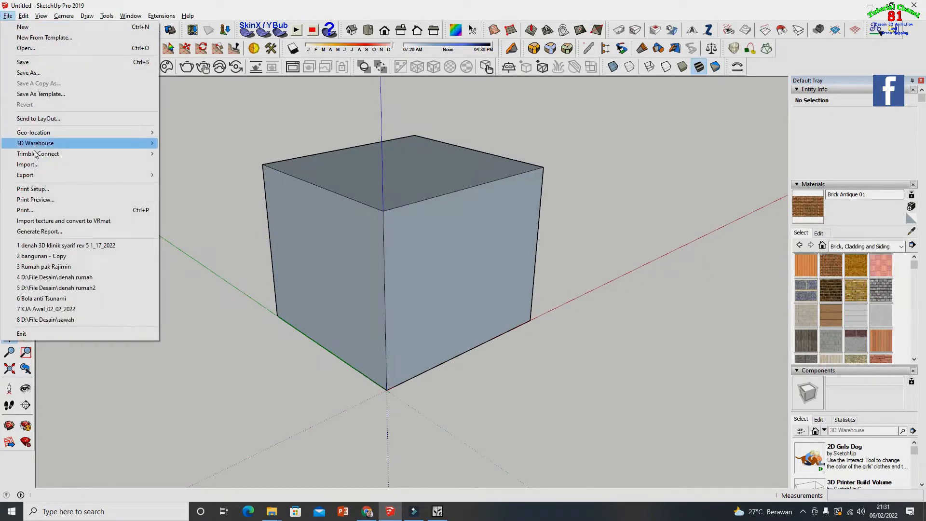
mouse_move(32, 174)
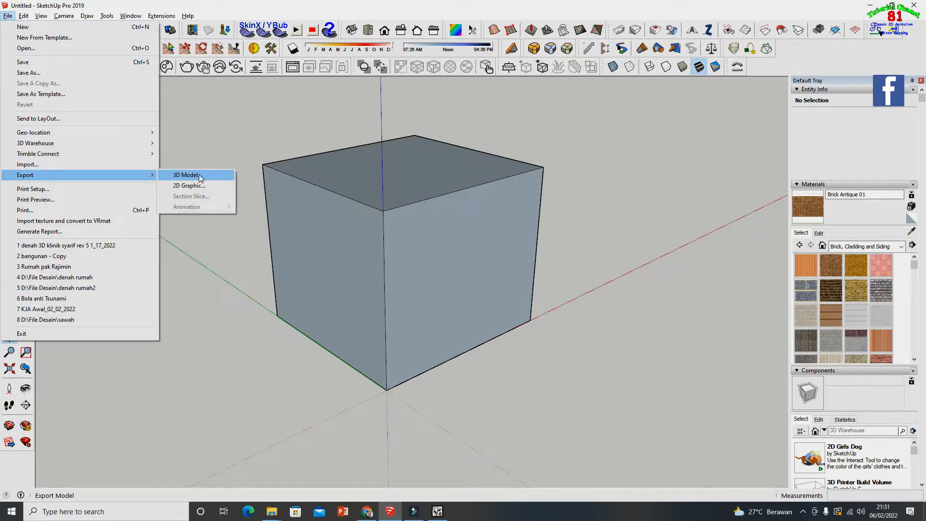
click(198, 176)
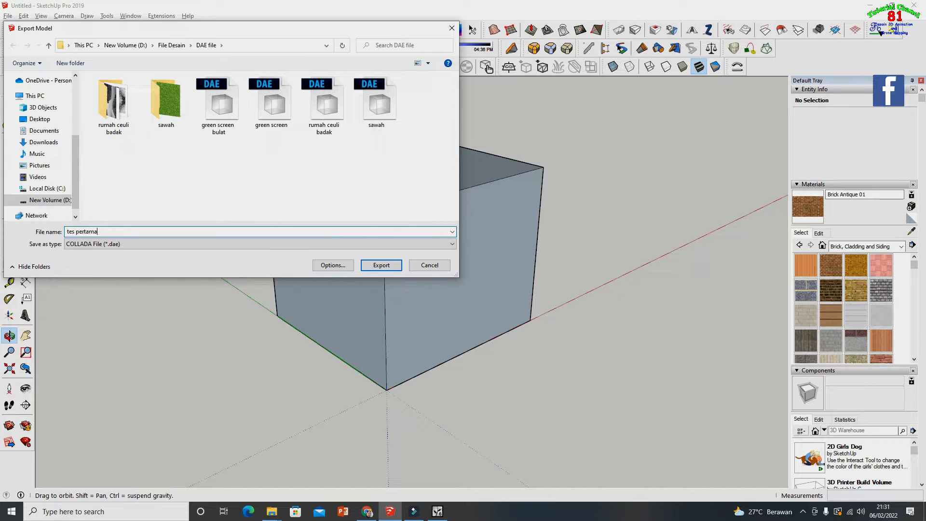
click(381, 264)
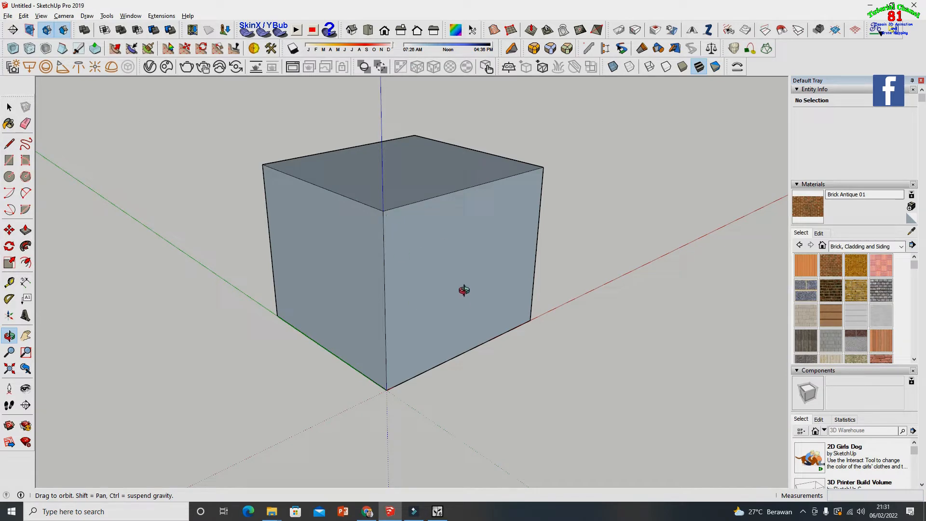
mouse_move(271, 511)
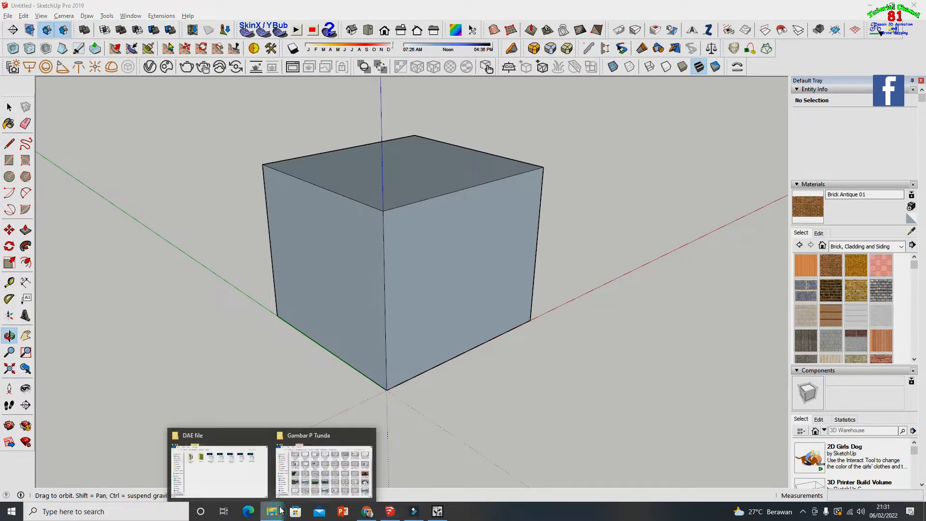
click(253, 442)
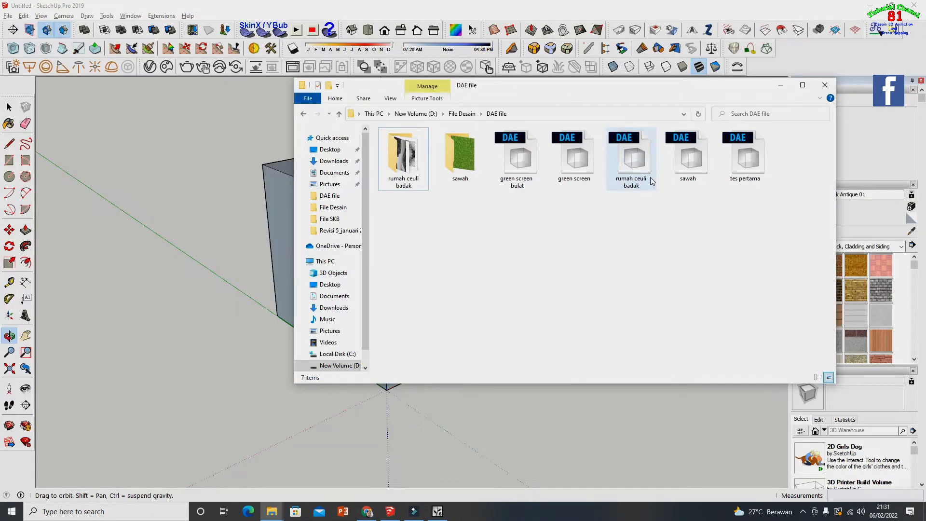
- Switch to Lumion, import the model "tes pertama" under the same name and place it at the scene's origin
click(446, 511)
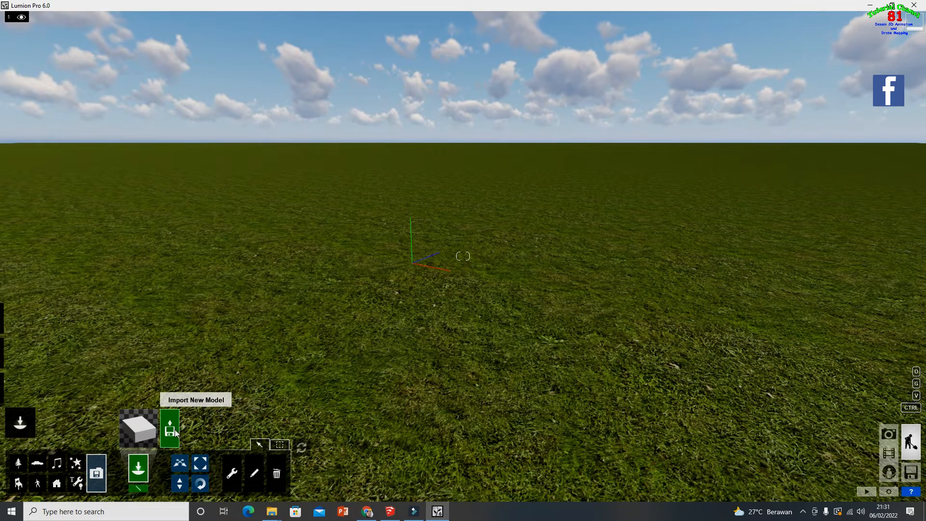
click(174, 431)
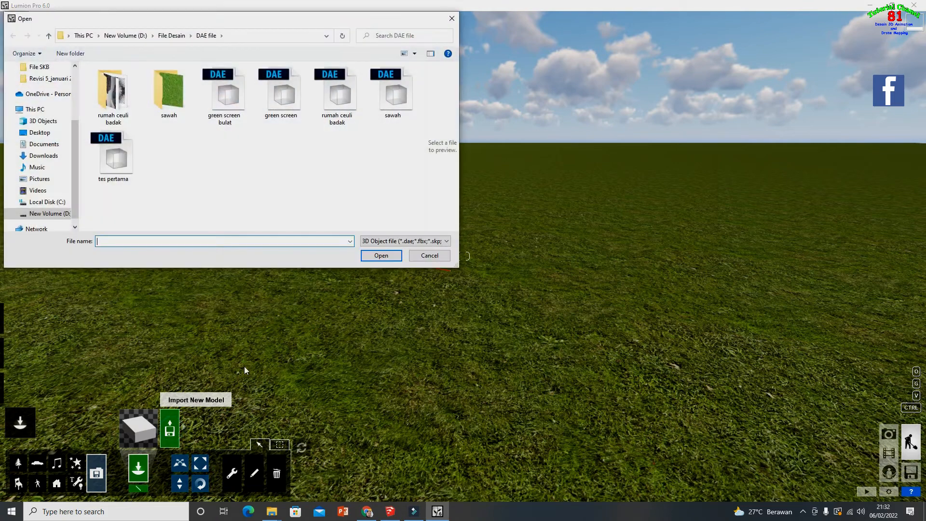
click(118, 157)
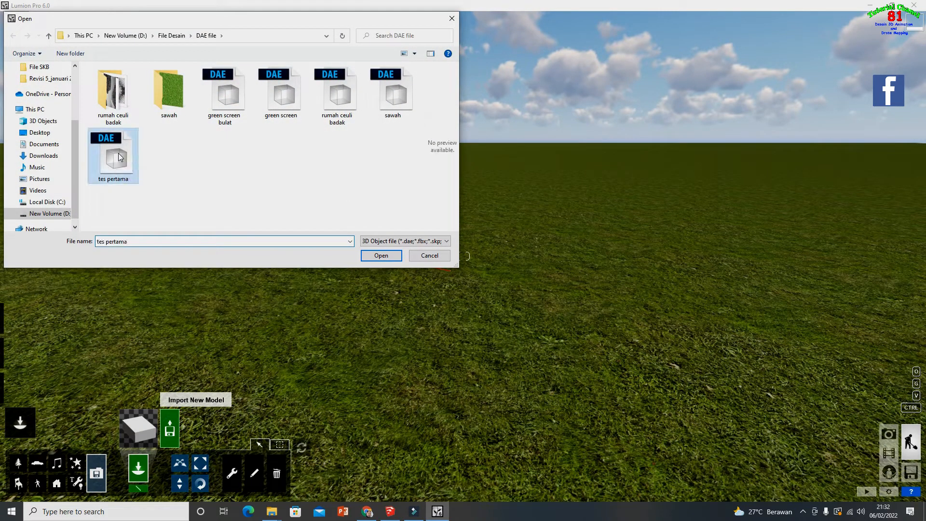
click(371, 257)
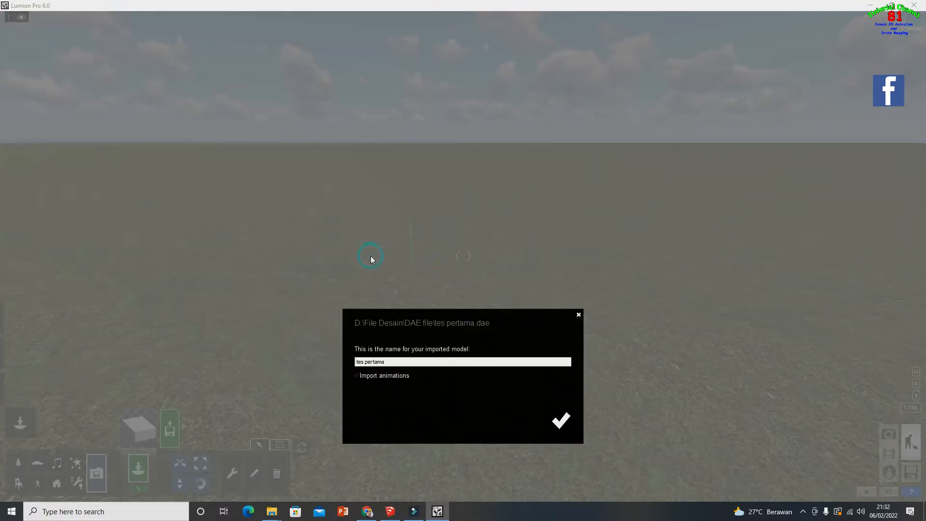
click(562, 422)
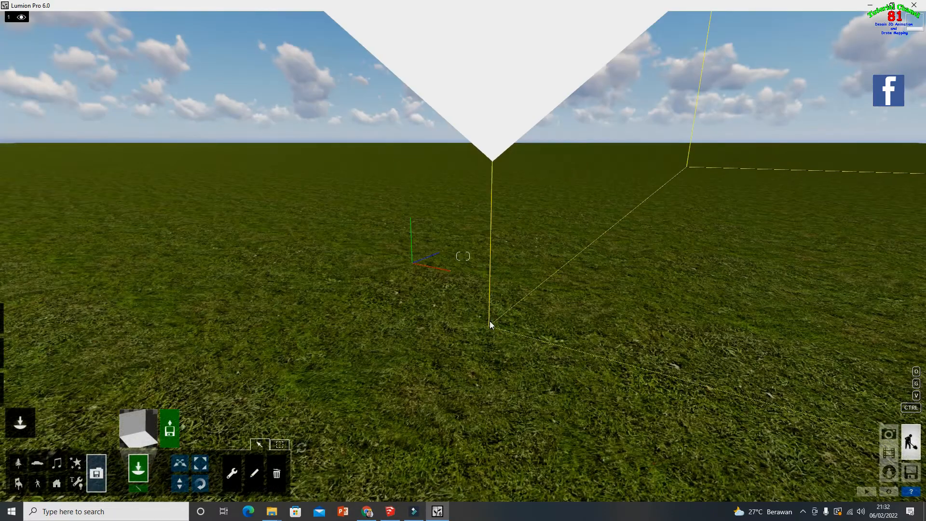
click(410, 261)
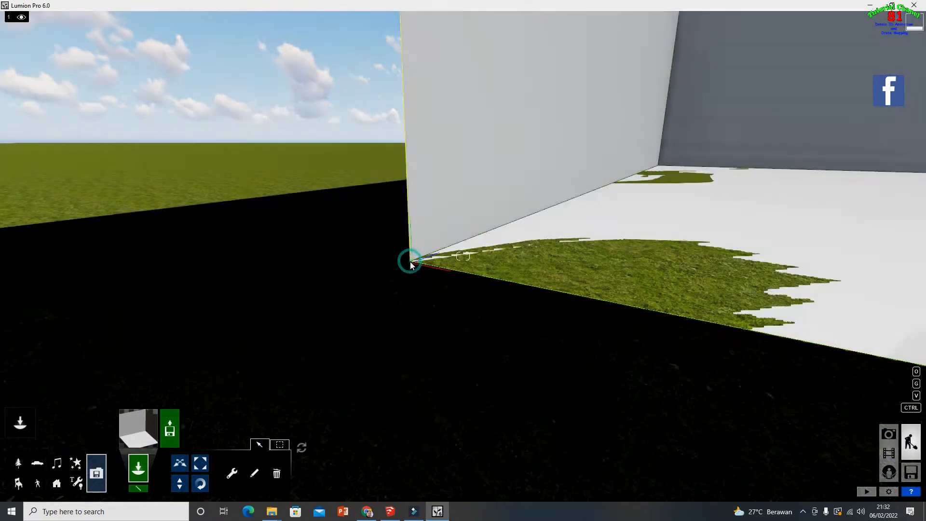
- Raise the imported box slightly so that its floor sits above the grass
scroll(376, 319, down, 10)
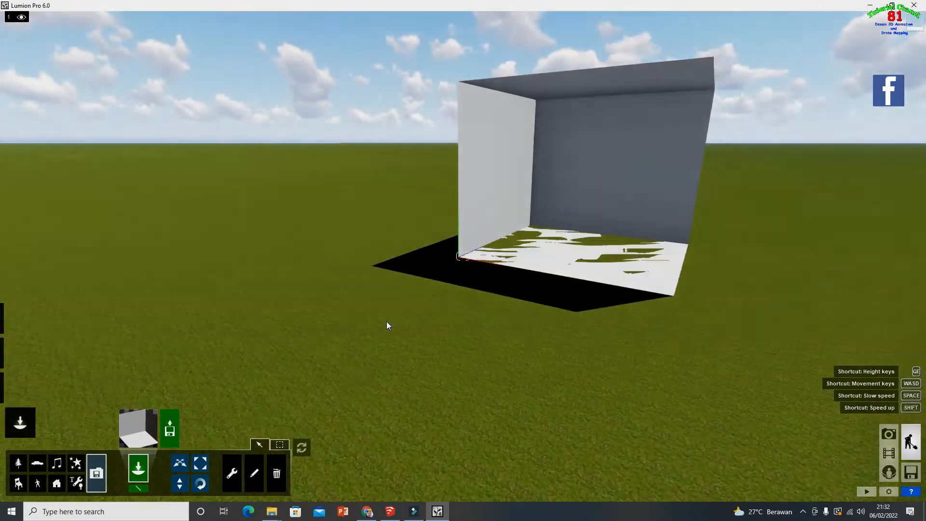
right_drag(386, 322, 427, 323)
scroll(424, 319, up, 5)
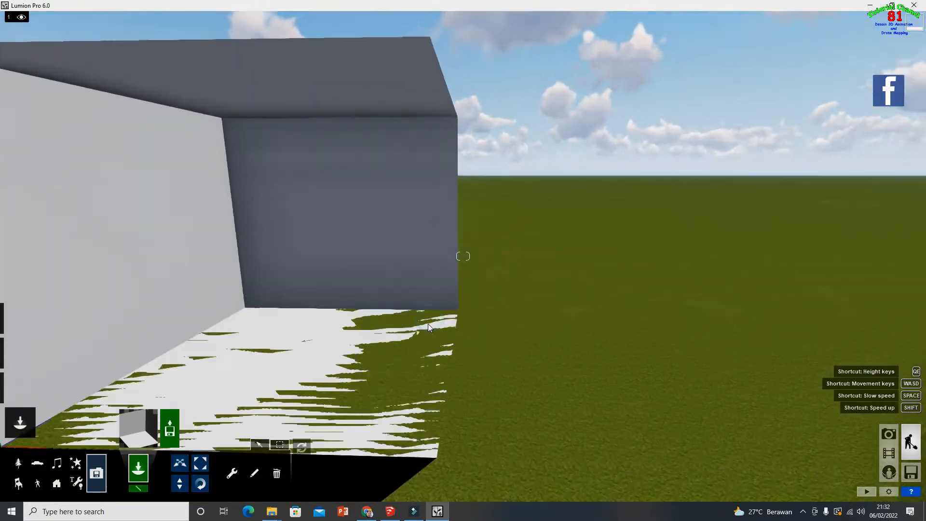
scroll(427, 323, down, 10)
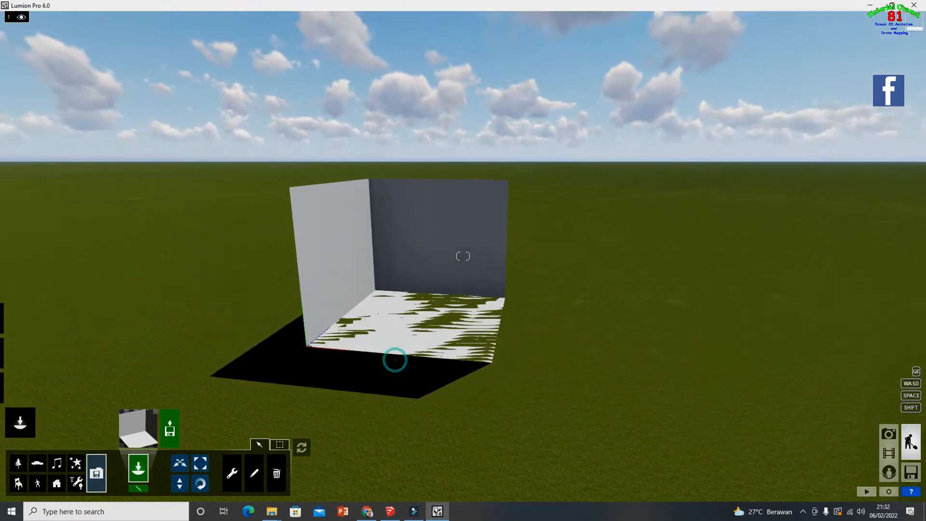
right_drag(394, 360, 383, 335)
click(180, 484)
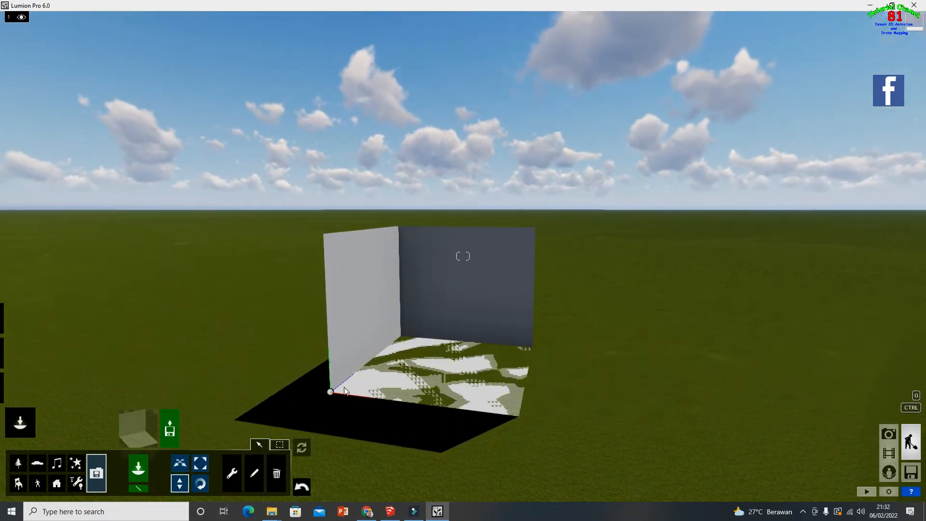
drag(331, 393, 329, 367)
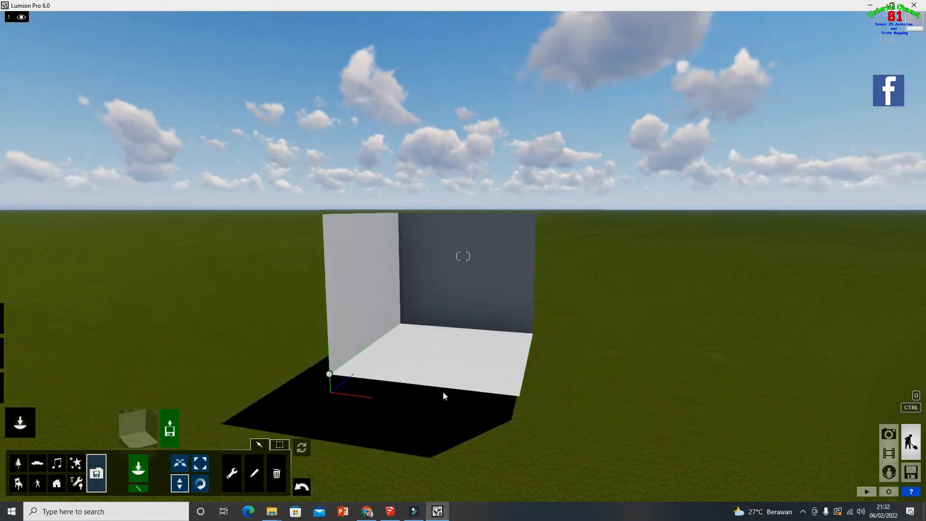
- Examine the imported box from several angles and distances, checking which of its faces are rendered
right_drag(443, 391, 510, 358)
scroll(510, 359, up, 3)
right_drag(487, 285, 520, 307)
scroll(505, 320, down, 6)
scroll(521, 307, up, 3)
scroll(644, 259, up, 2)
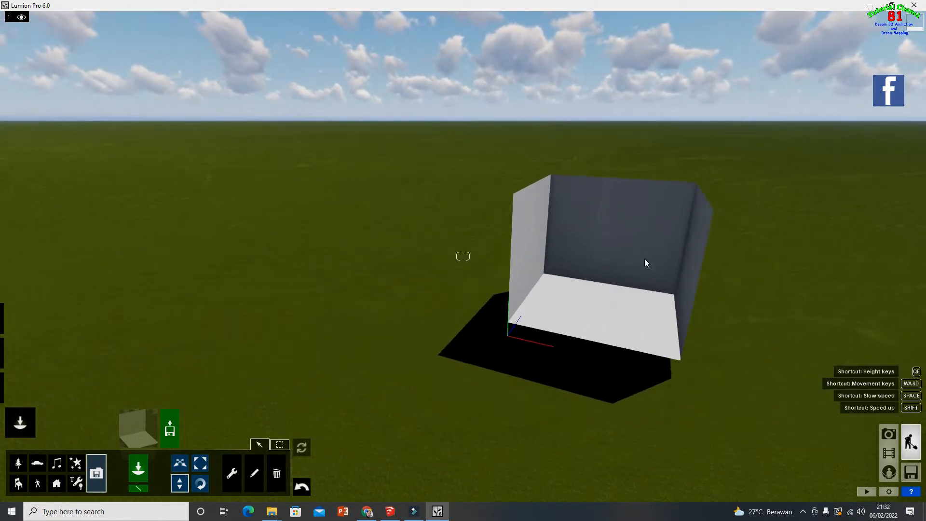
right_drag(644, 258, 634, 262)
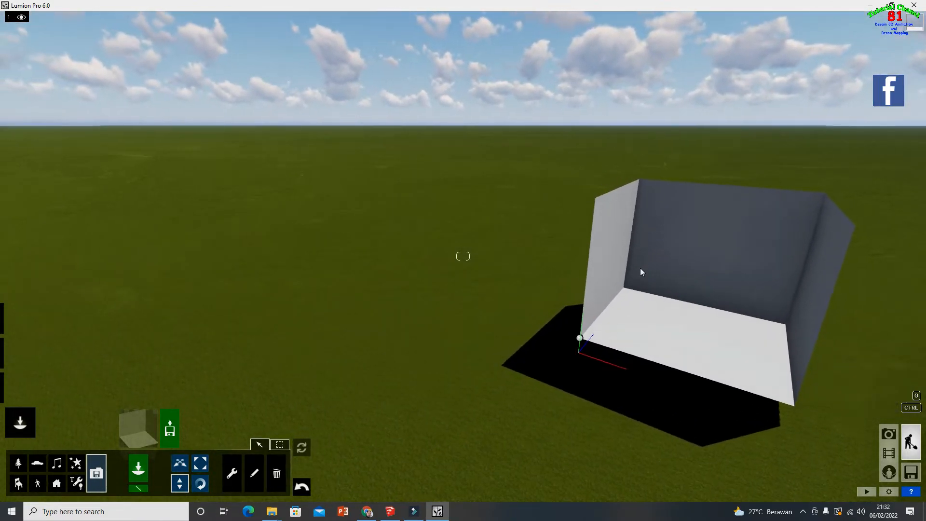
scroll(725, 265, down, 5)
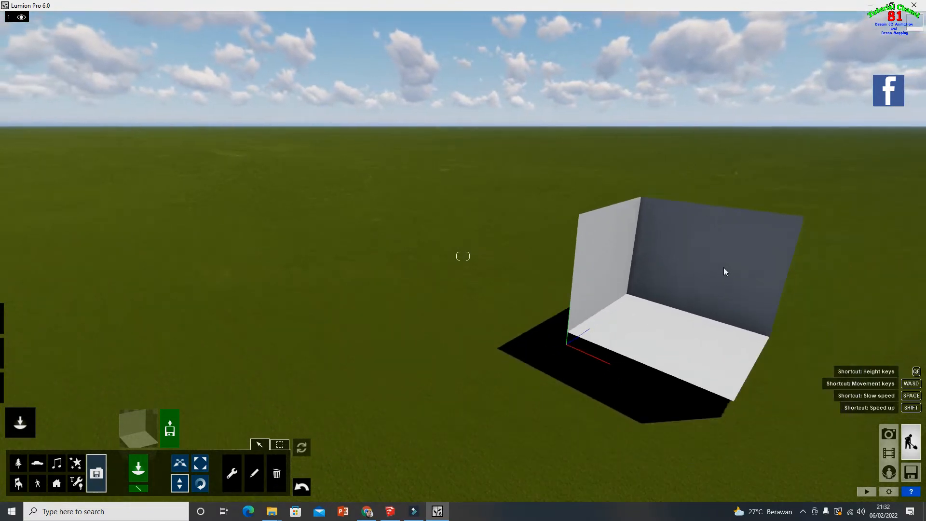
right_drag(722, 268, 741, 281)
key(d)
right_drag(463, 256, 410, 237)
key(d)
right_drag(675, 275, 618, 263)
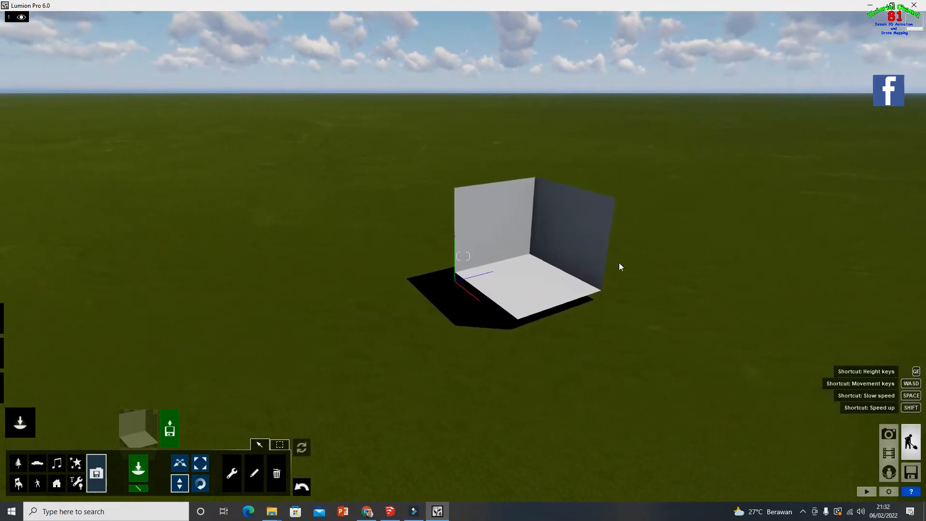
key(w)
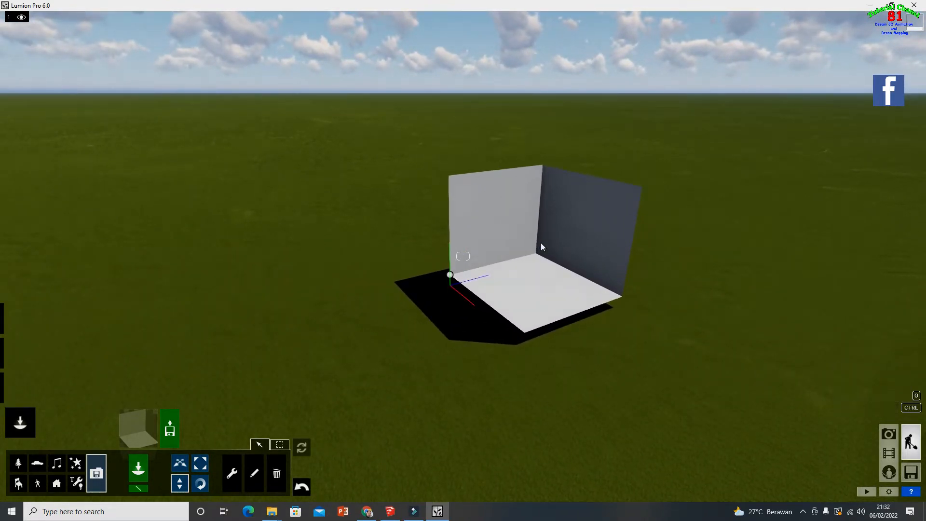
right_drag(540, 242, 535, 246)
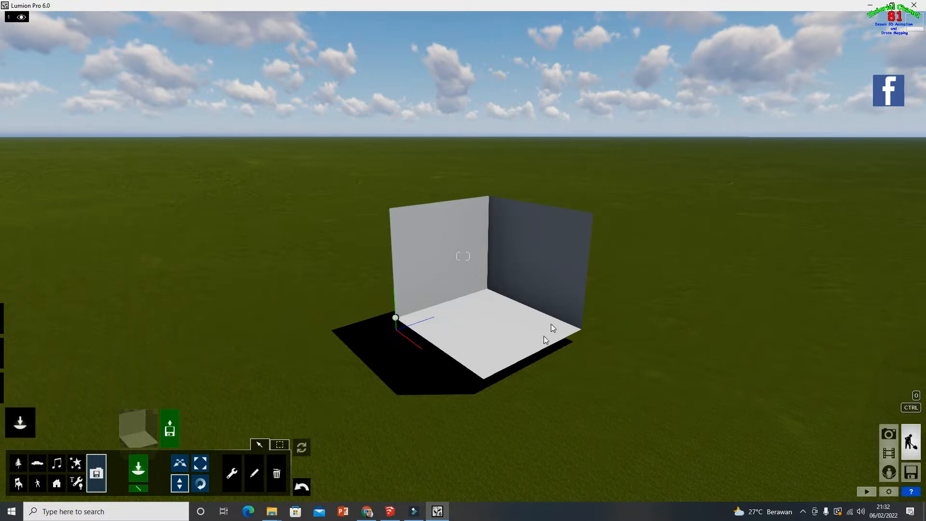
right_drag(511, 264, 496, 305)
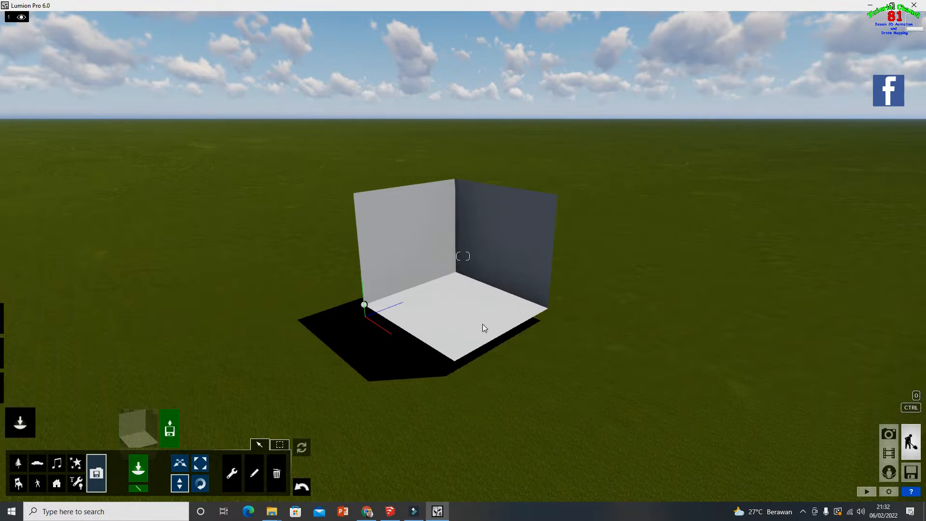
- Switch back to SketchUp, select the entire box and paint all its faces with Brick Antique 01
click(390, 512)
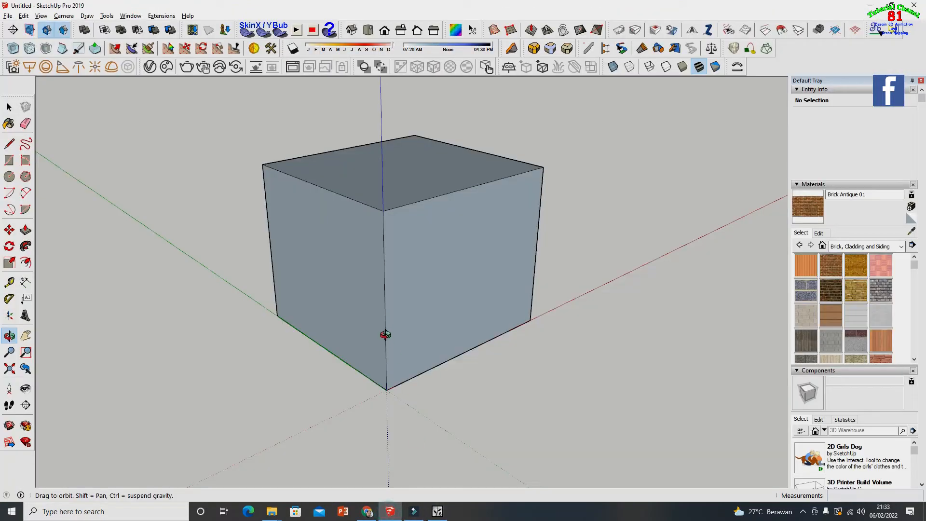
drag(121, 323, 425, 279)
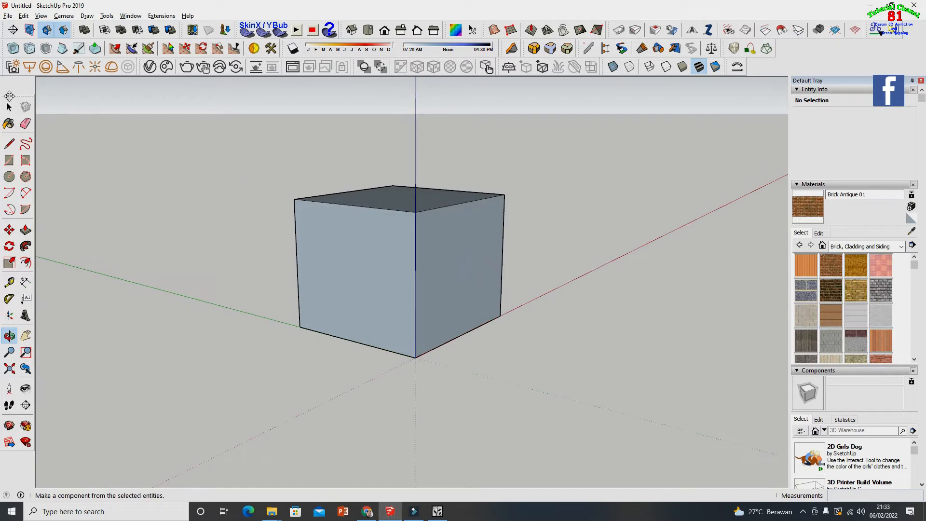
click(10, 107)
drag(128, 115, 585, 397)
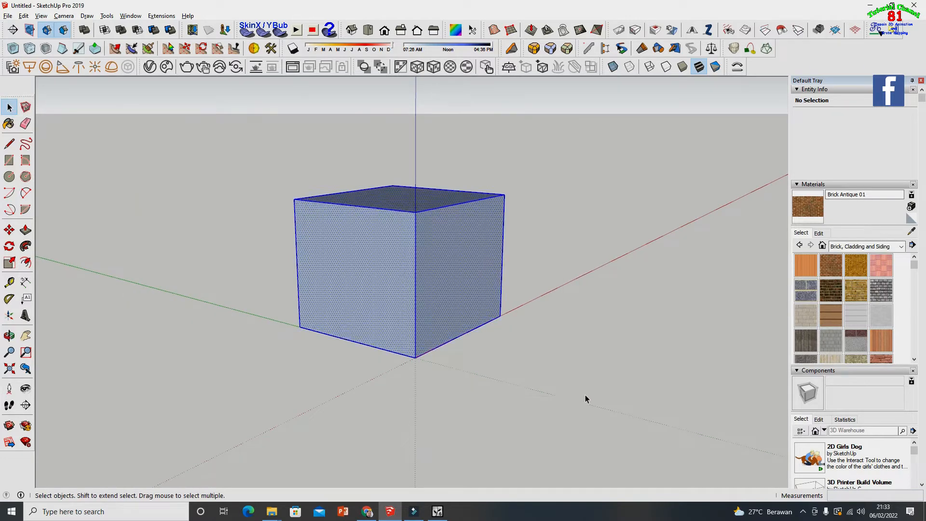
click(812, 212)
click(476, 227)
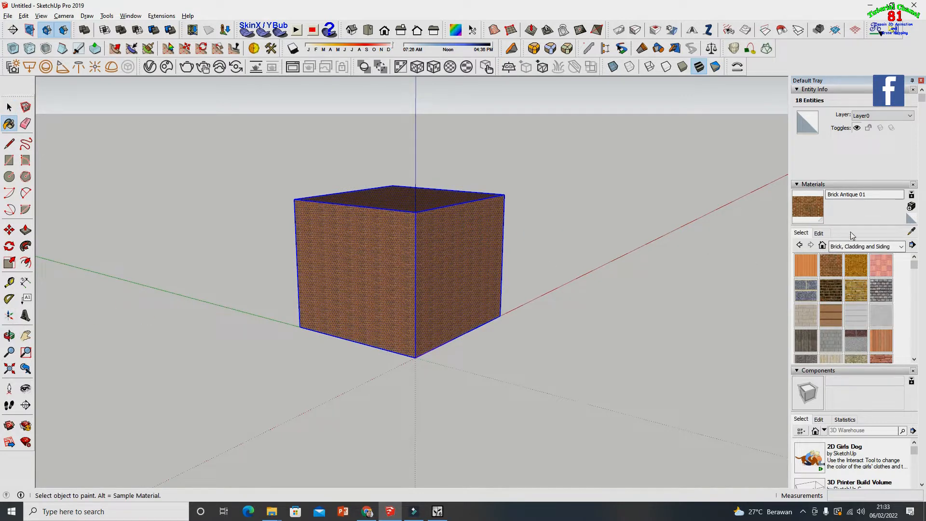
- Enlarge the Brick Antique 01 texture on the box by setting its width to 1000 cm
click(818, 232)
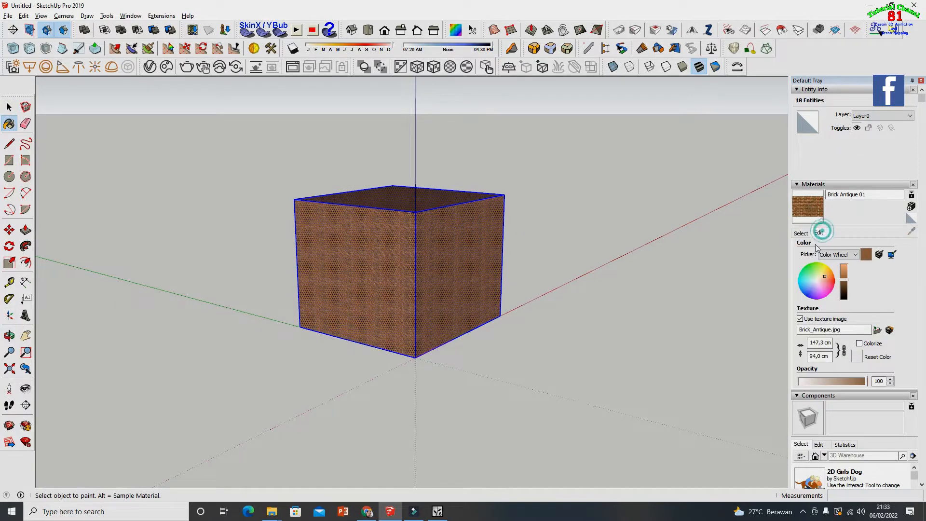
click(828, 343)
text(500)
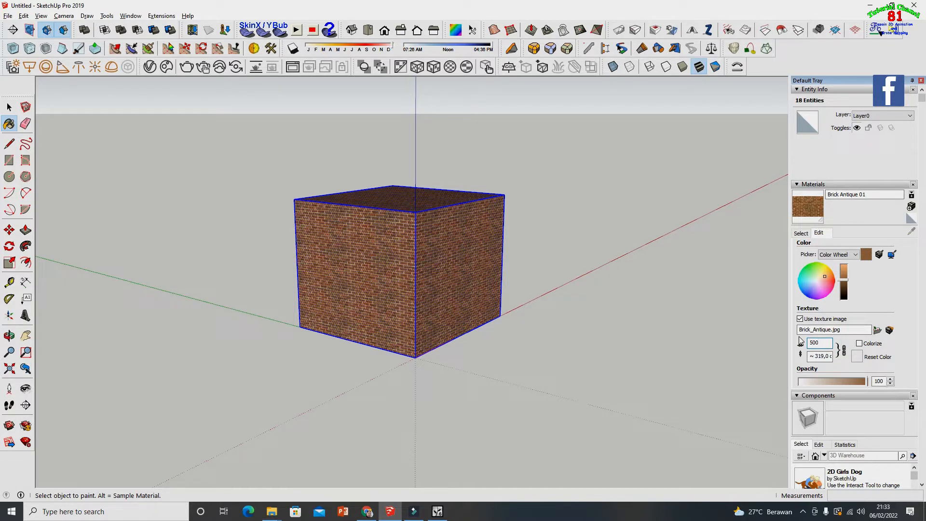
key(BackSpace)
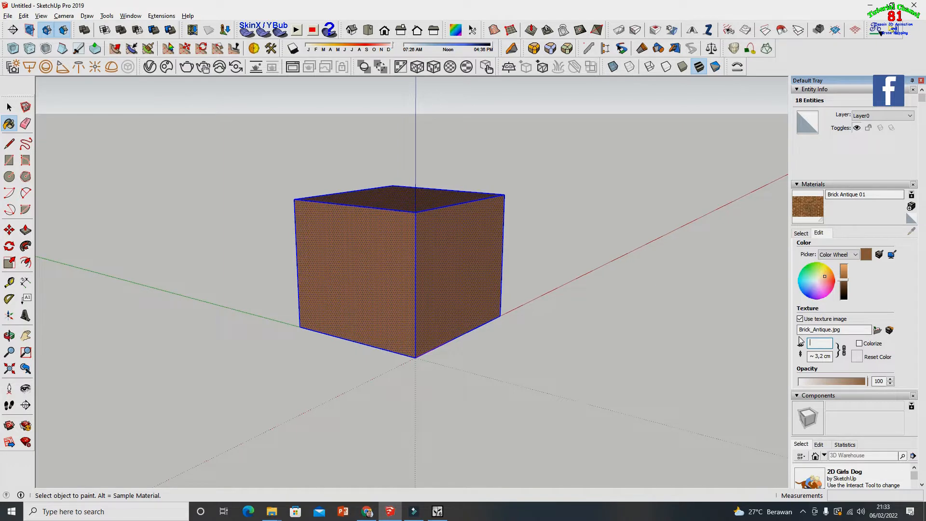
text(000)
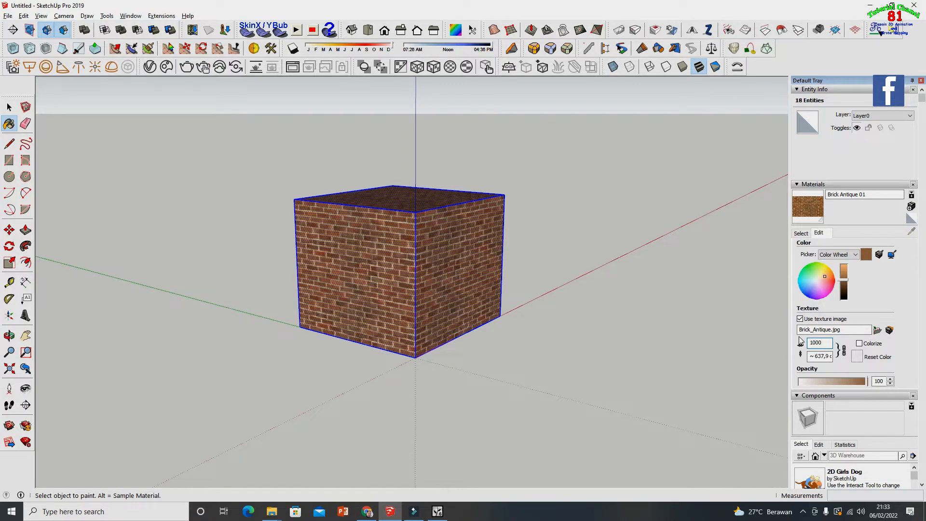
scroll(545, 189, up, 2)
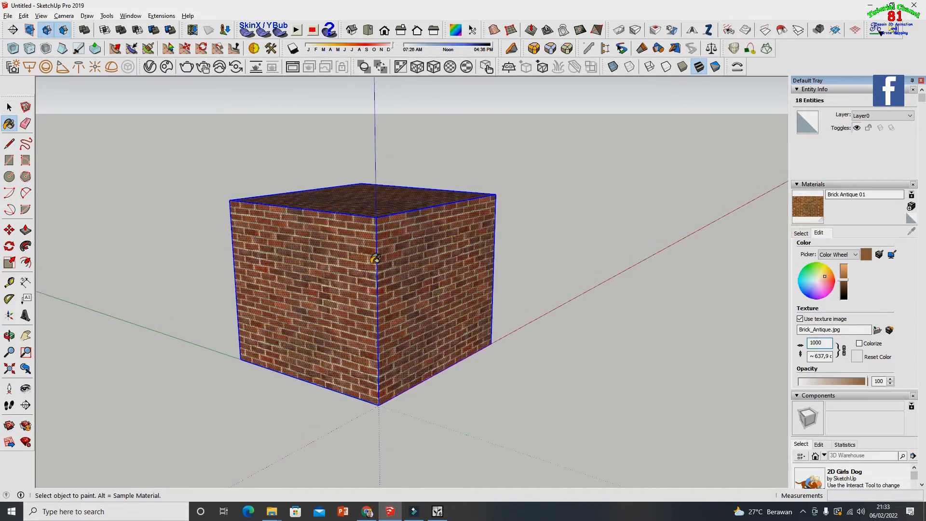
- Export the brick-textured box to the DAE file folder as a COLLADA file named tes kedua
click(10, 335)
drag(249, 317, 574, 292)
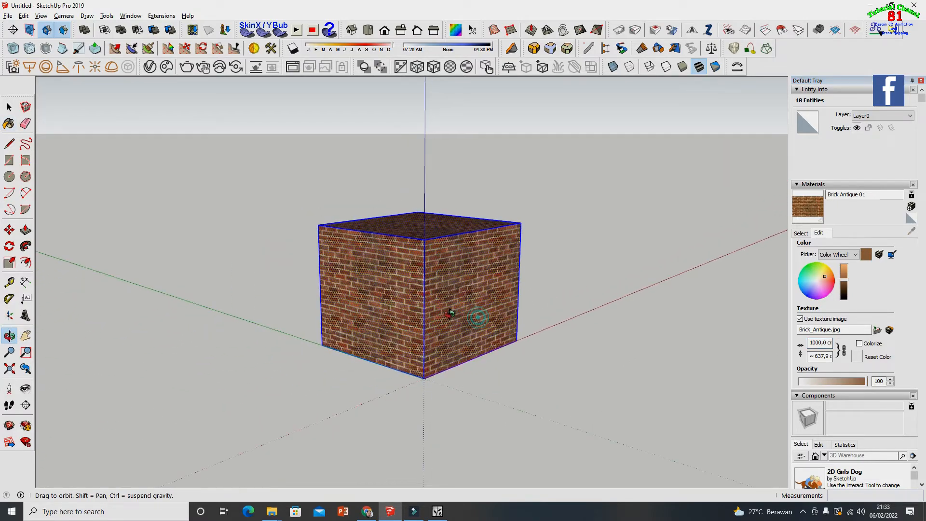
scroll(460, 313, up, 2)
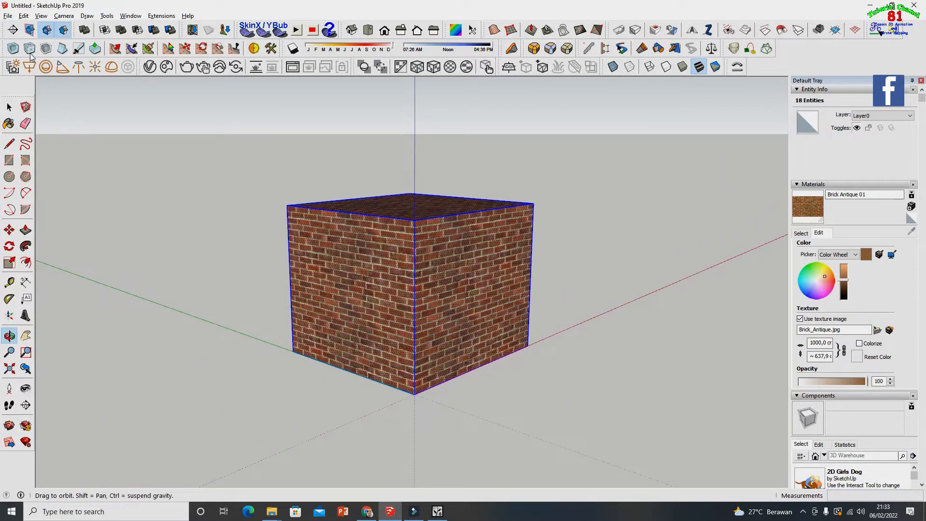
click(8, 16)
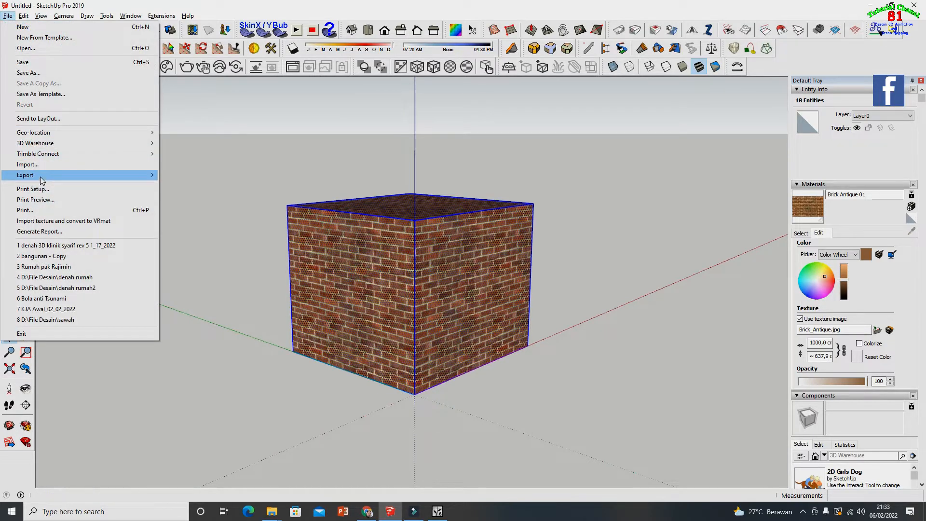
mouse_move(42, 180)
click(177, 173)
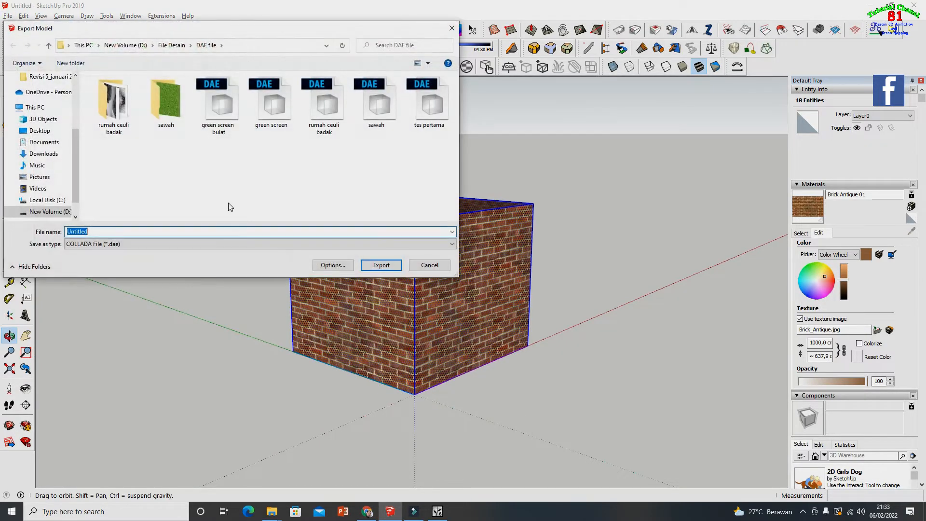
click(429, 104)
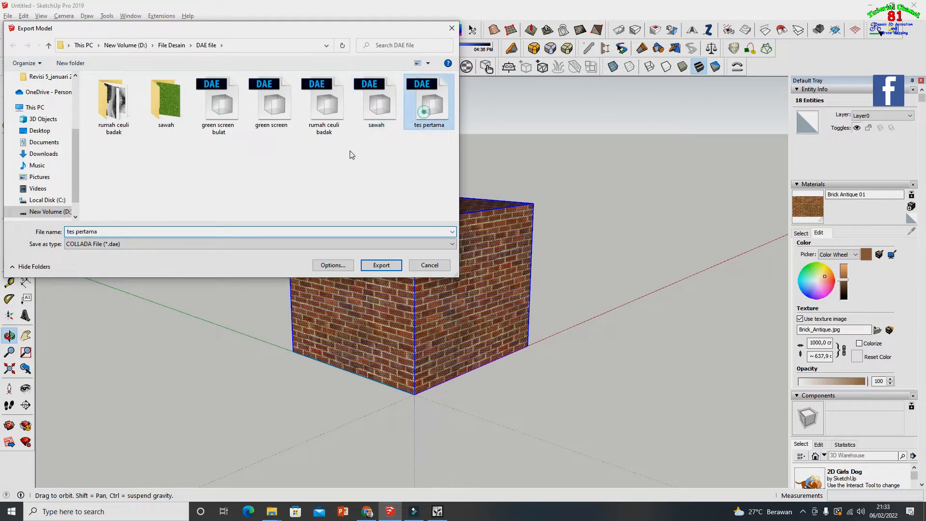
click(104, 230)
click(104, 232)
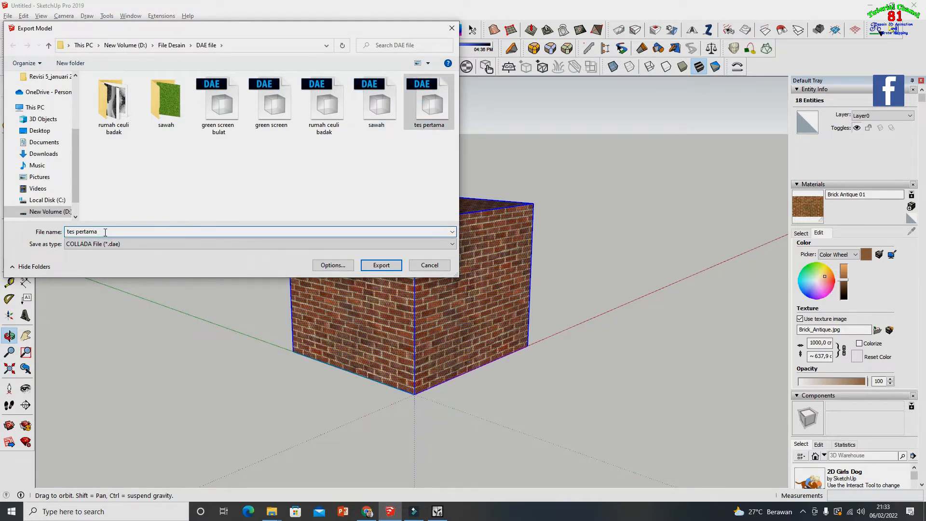
drag(104, 231, 82, 231)
text(kedu)
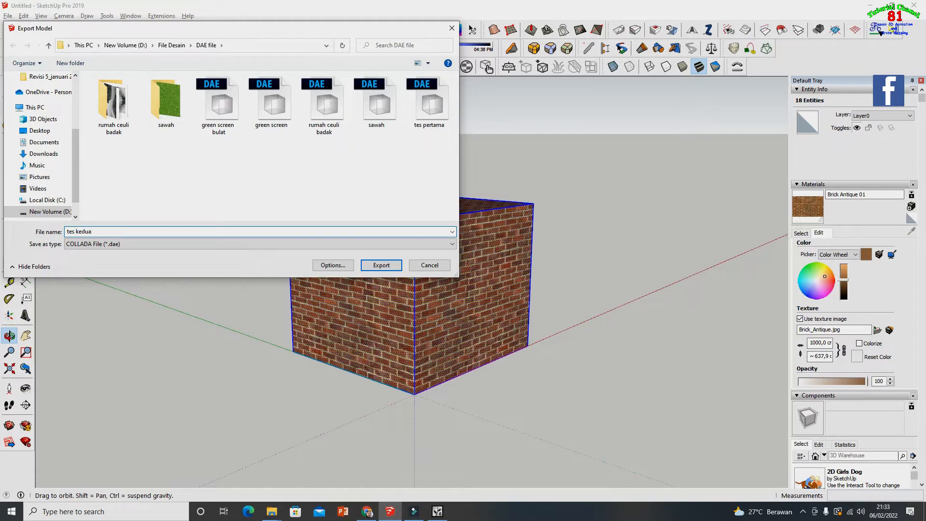
click(381, 264)
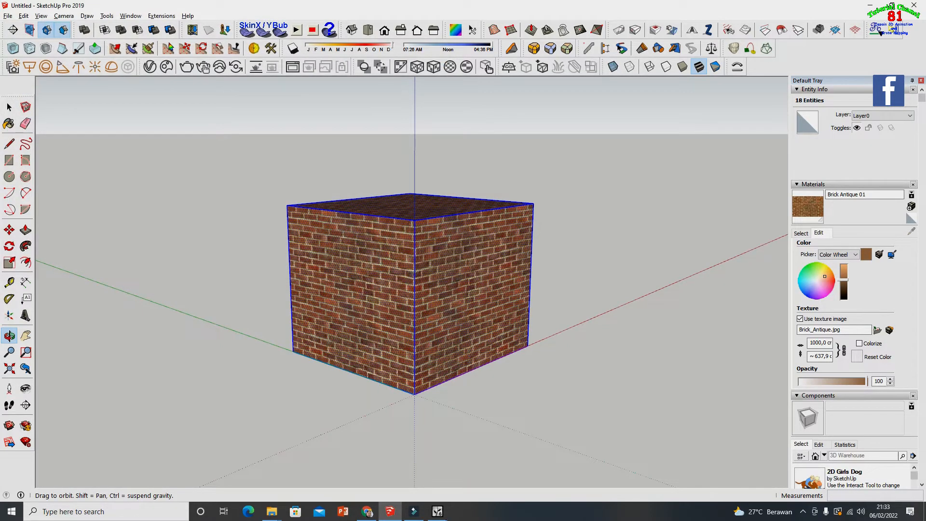
- Switch to Lumion, import tes kedua.dae as a new model and place it on the grass beside the first box
click(436, 510)
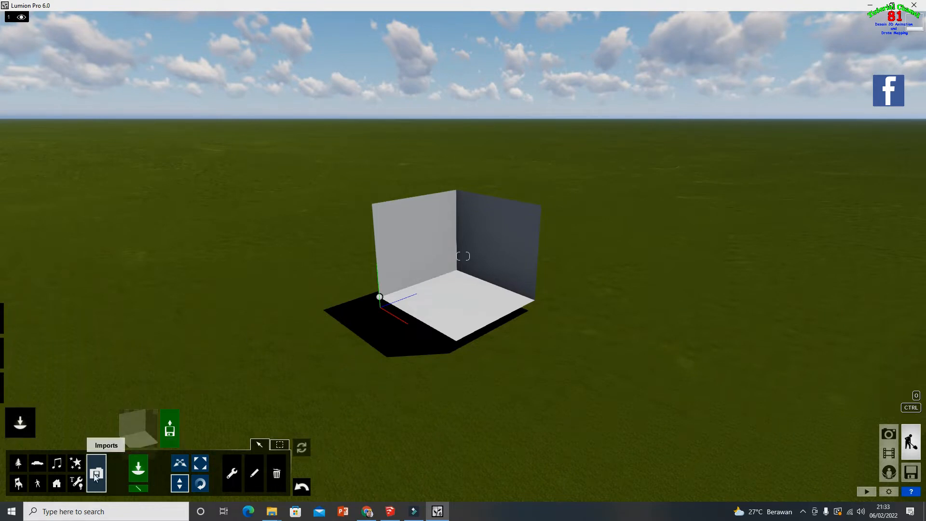
click(169, 428)
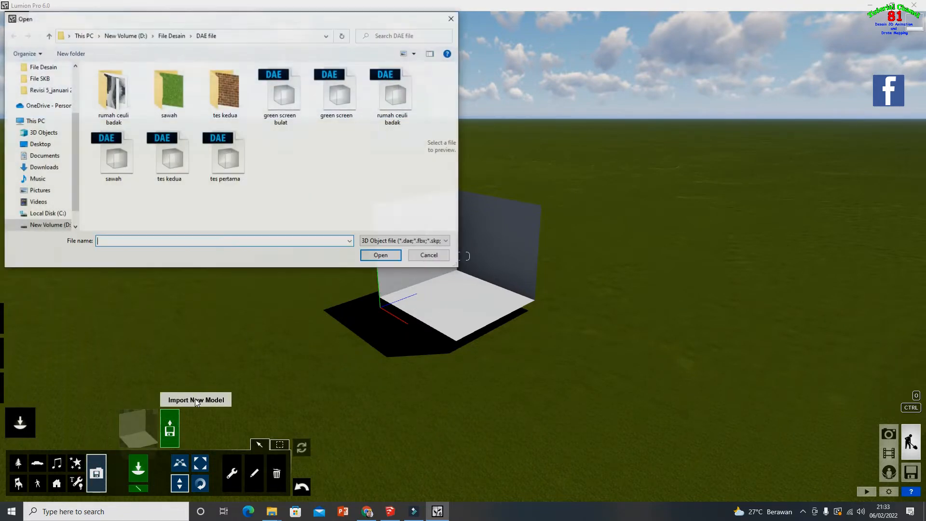
click(172, 159)
click(382, 256)
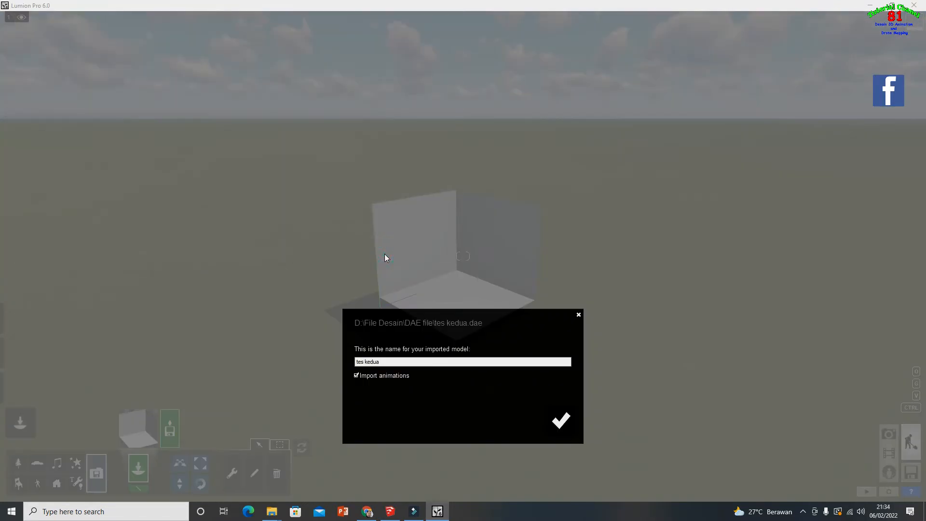
click(560, 419)
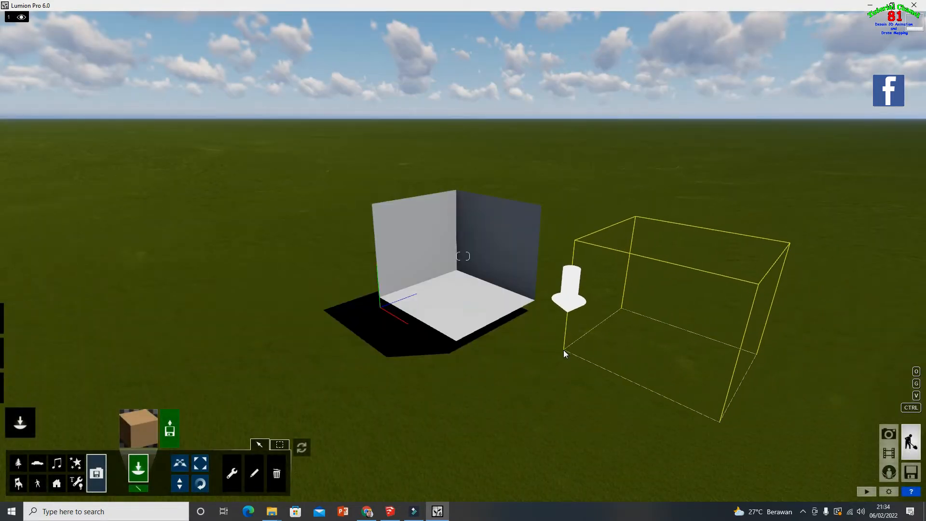
click(563, 349)
- Move the newly placed tes kedua box a little farther away from the first imported box
right_drag(431, 337, 500, 359)
key(w)
key(d)
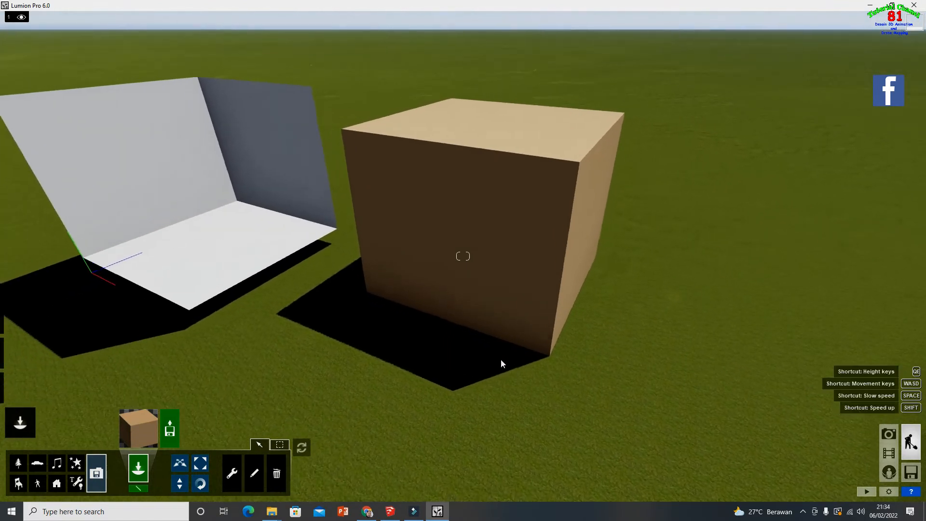
key(s)
click(180, 463)
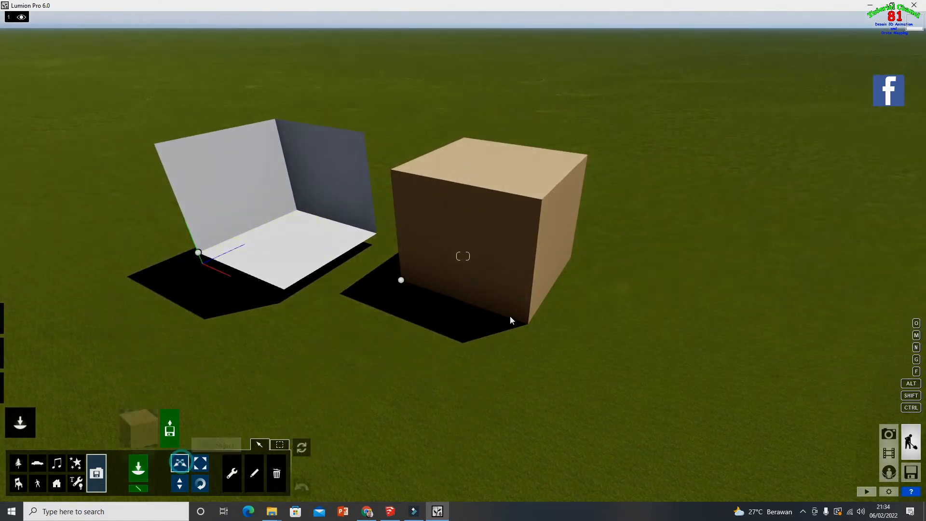
drag(401, 280, 452, 301)
- Examine the tes kedua box from outside and inside, comparing how its outer and inner faces are rendered
key(s)
right_drag(503, 299, 516, 297)
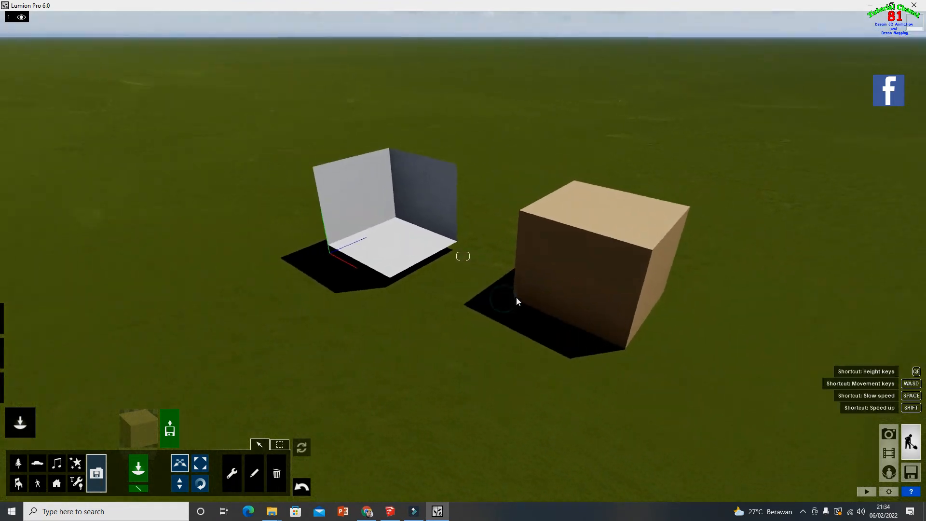
right_drag(651, 304, 620, 306)
right_drag(546, 307, 509, 288)
scroll(542, 291, up, 3)
scroll(511, 292, up, 2)
right_drag(501, 284, 515, 304)
scroll(514, 288, up, 3)
scroll(514, 303, up, 5)
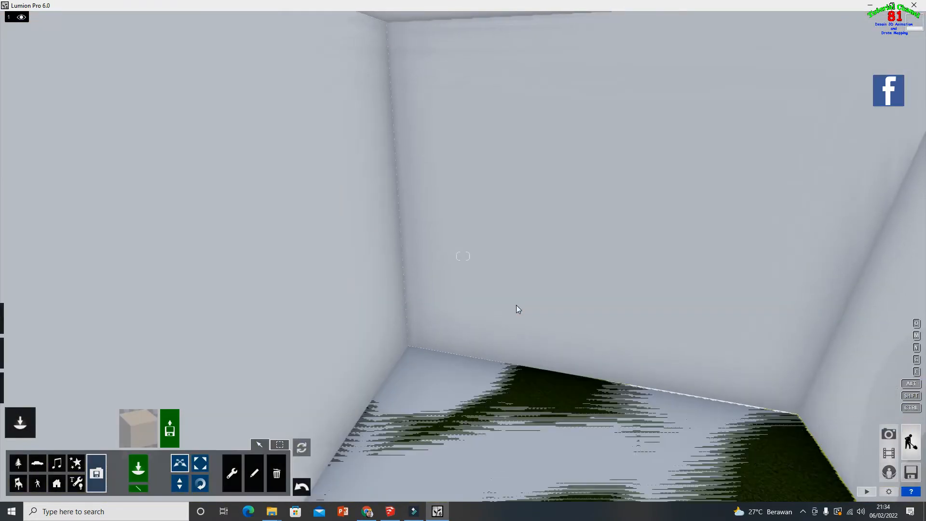
scroll(515, 303, down, 5)
scroll(514, 303, down, 3)
mouse_move(513, 300)
right_down()
mouse_move(554, 314)
mouse_move(510, 298)
right_up()
scroll(510, 299, up, 5)
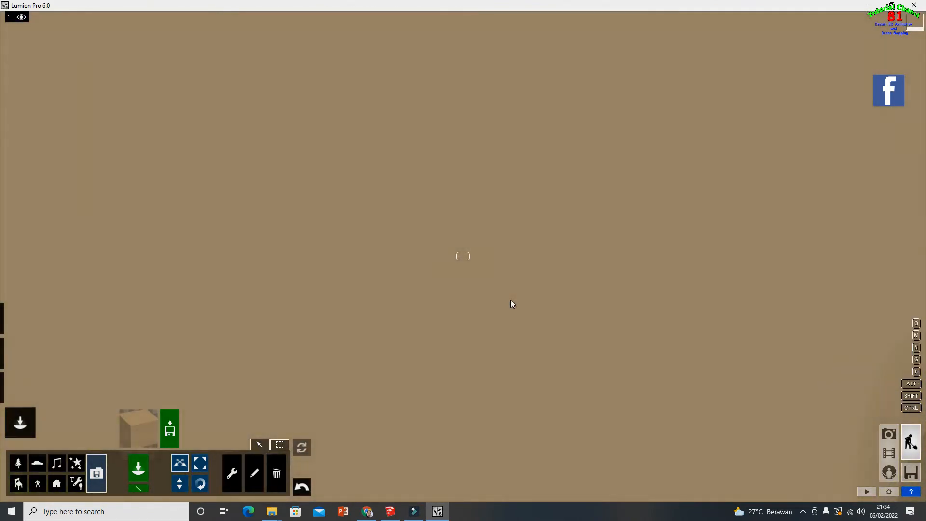
scroll(510, 300, up, 3)
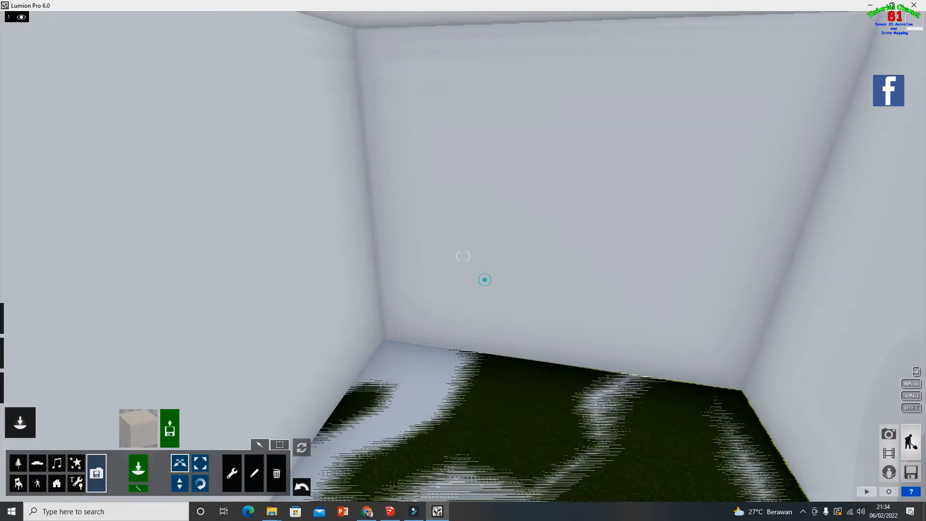
right_drag(510, 299, 496, 284)
scroll(481, 285, up, 2)
scroll(492, 288, down, 10)
scroll(492, 288, down, 1)
scroll(494, 287, down, 2)
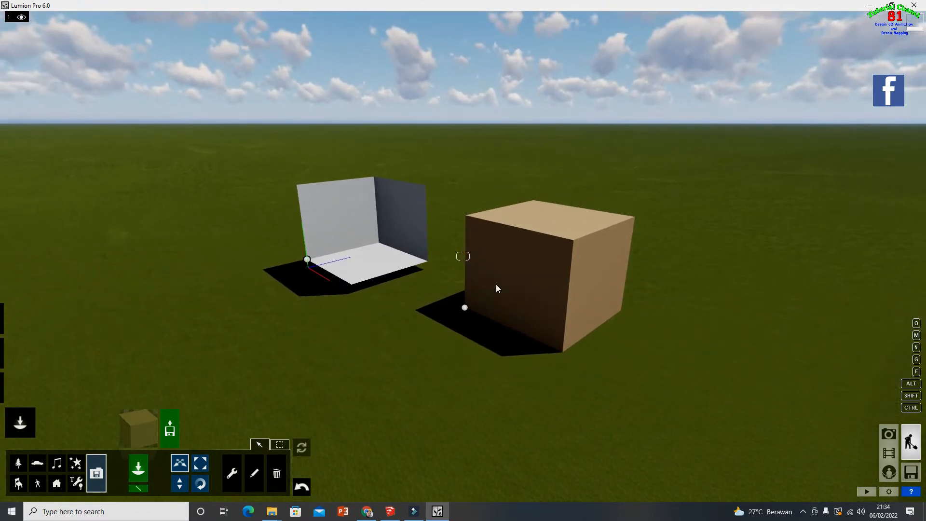
- Switch back to SketchUp and undo the texture enlargement and the brick painting of the box
click(390, 511)
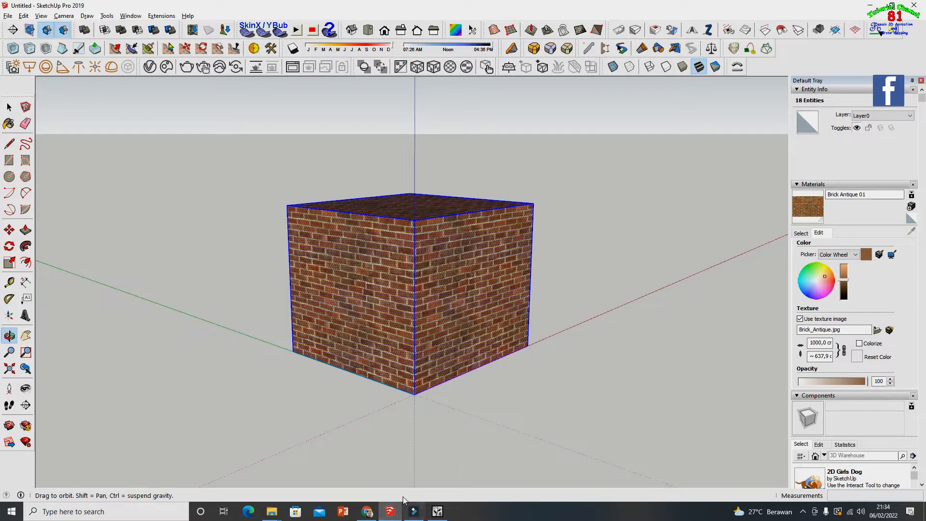
click(9, 107)
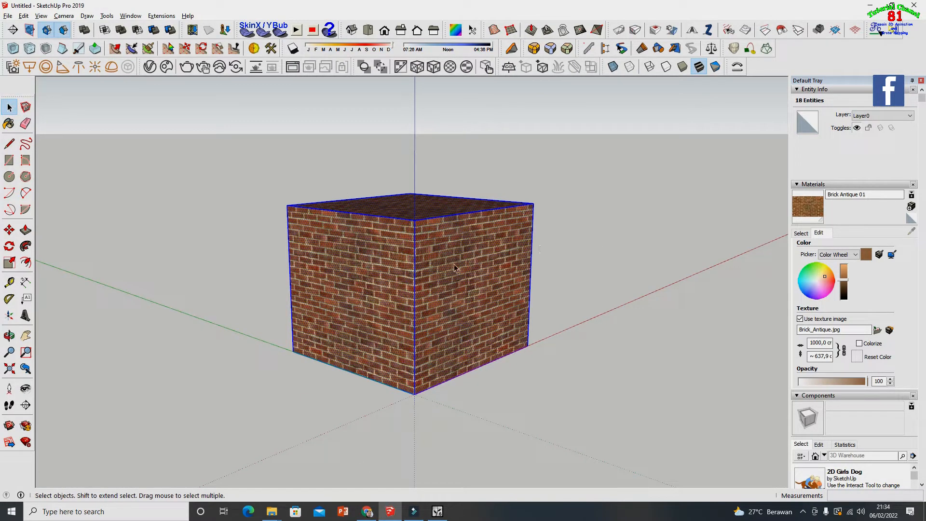
key(ctrl+z)
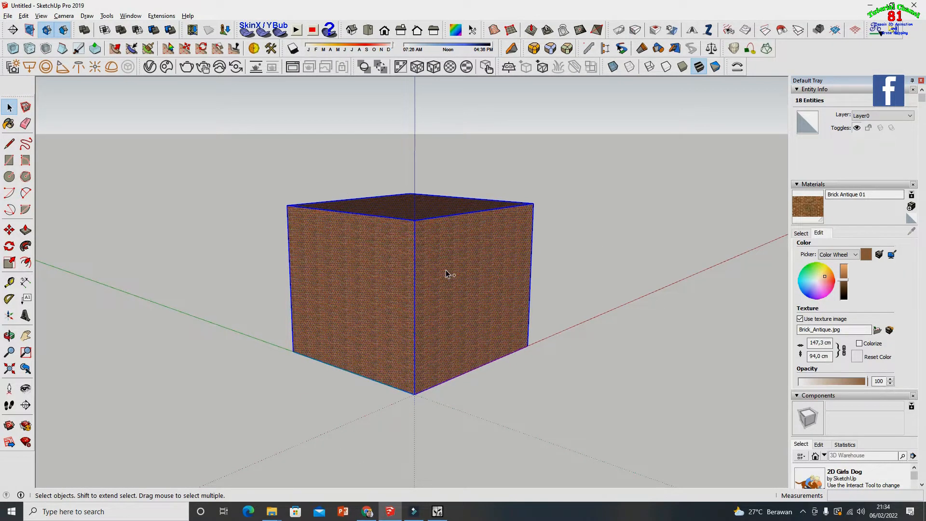
key(ctrl+z)
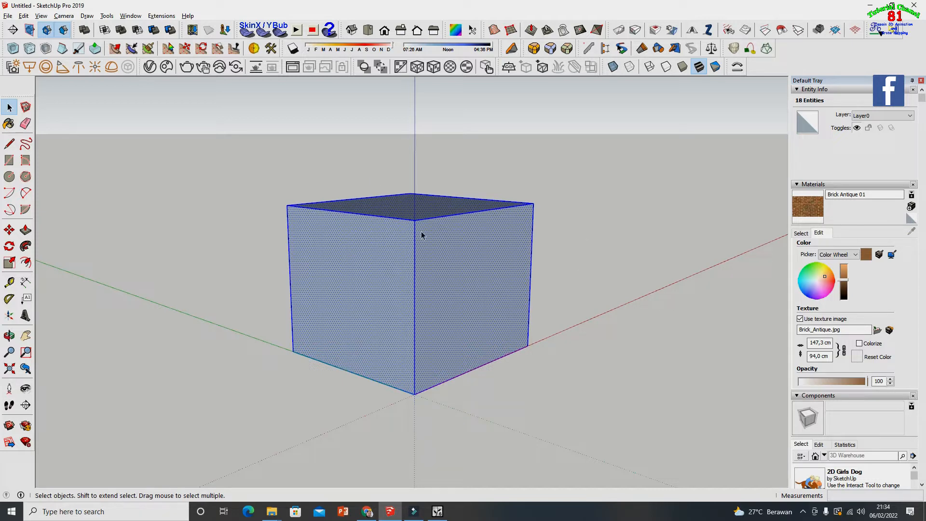
- Reverse all the faces of the selected box so that their front sides point outward
right_click(381, 272)
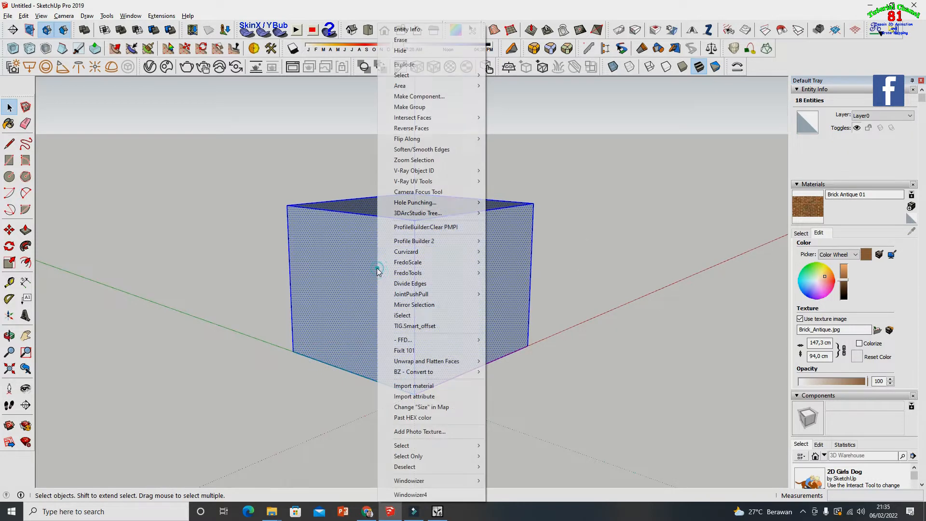
click(413, 129)
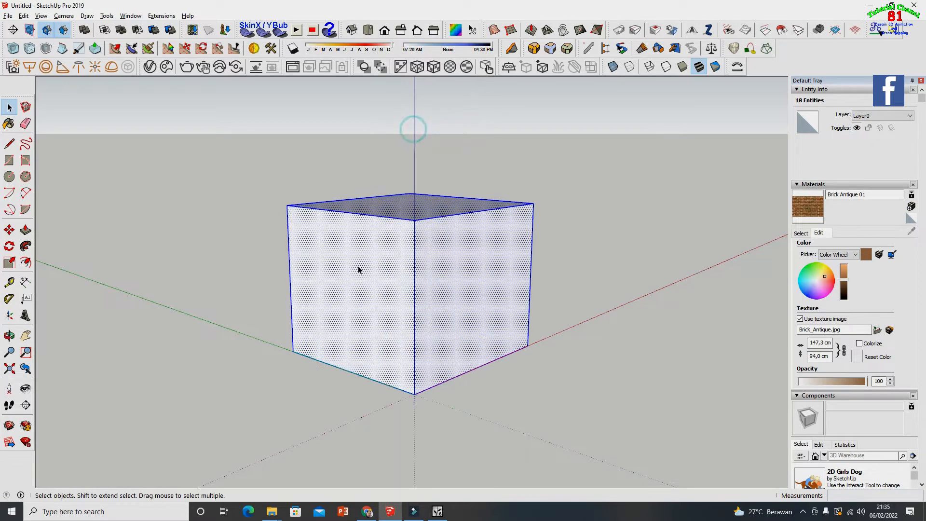
click(9, 335)
drag(190, 297, 469, 305)
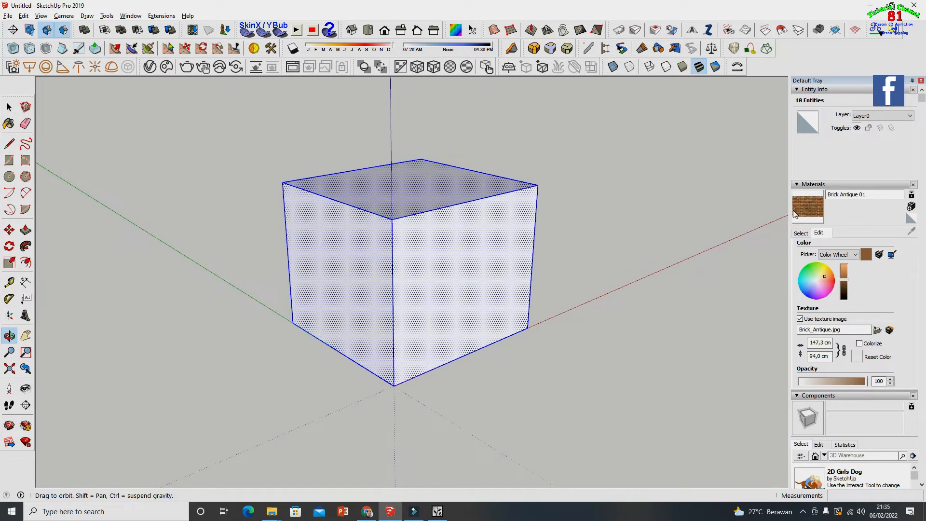
- Paint the selected box with Brick Antique 01, set the texture width to 1000 cm and deselect the box
click(806, 206)
click(473, 254)
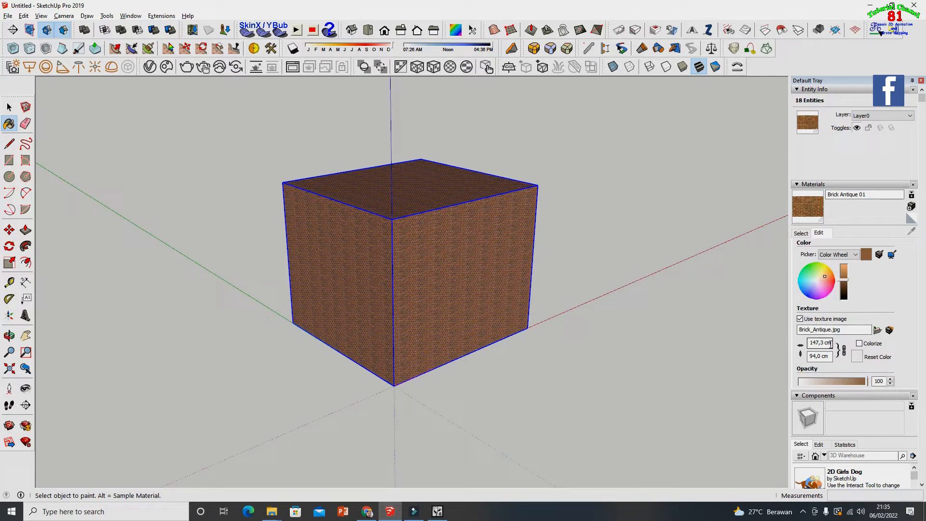
drag(829, 343, 806, 344)
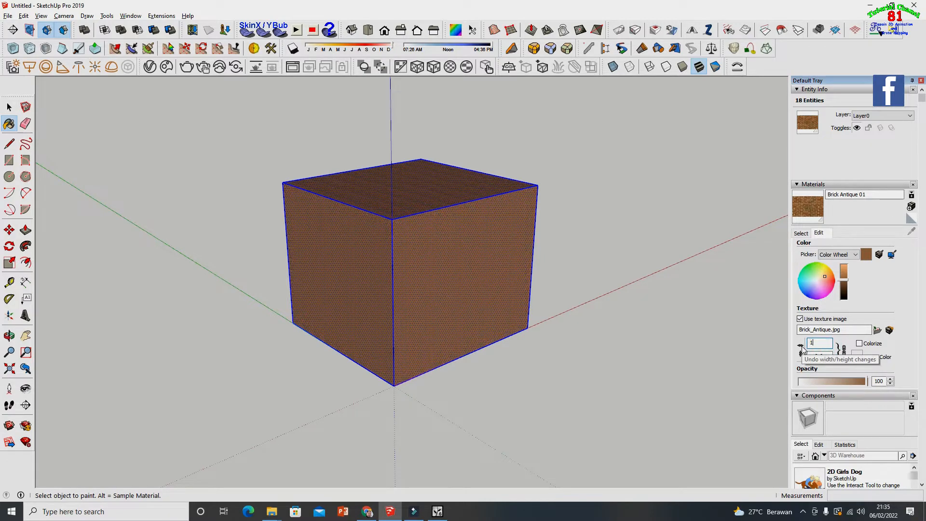
text(1000)
key(Return)
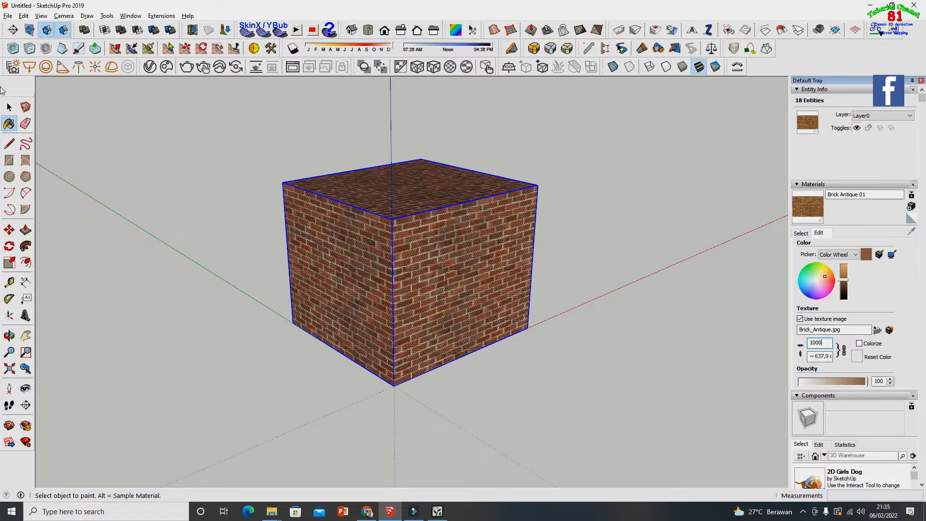
click(8, 108)
click(7, 109)
click(136, 188)
scroll(237, 260, down, 1)
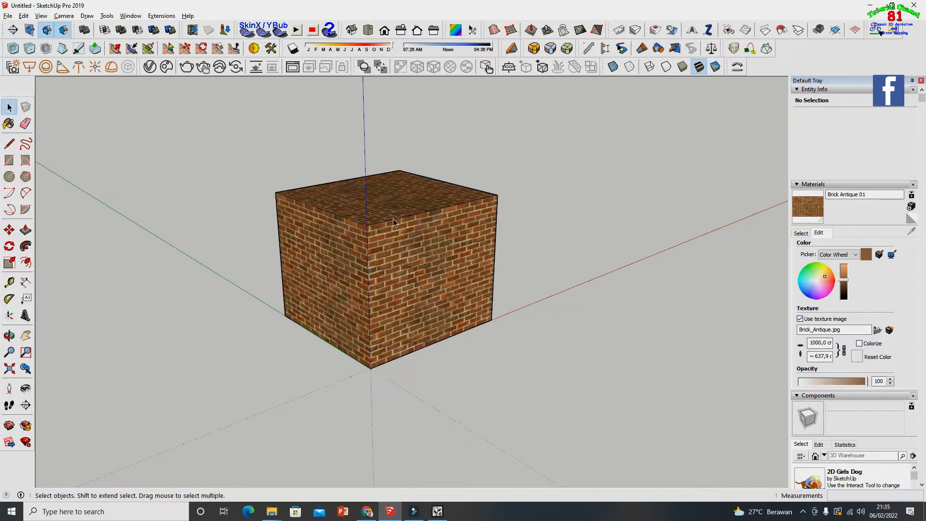
- Export the brick-painted box as a COLLADA model named tes ketiga in the DAE file folder
click(8, 15)
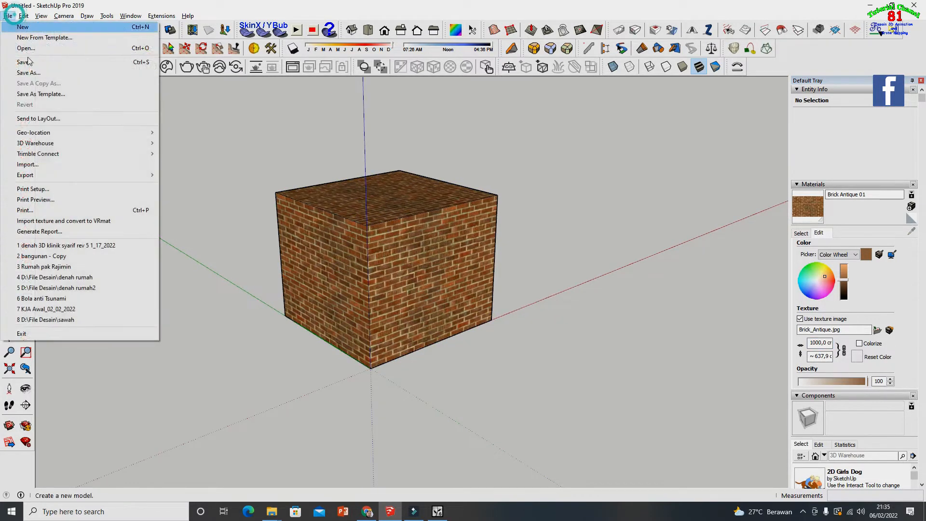
mouse_move(49, 178)
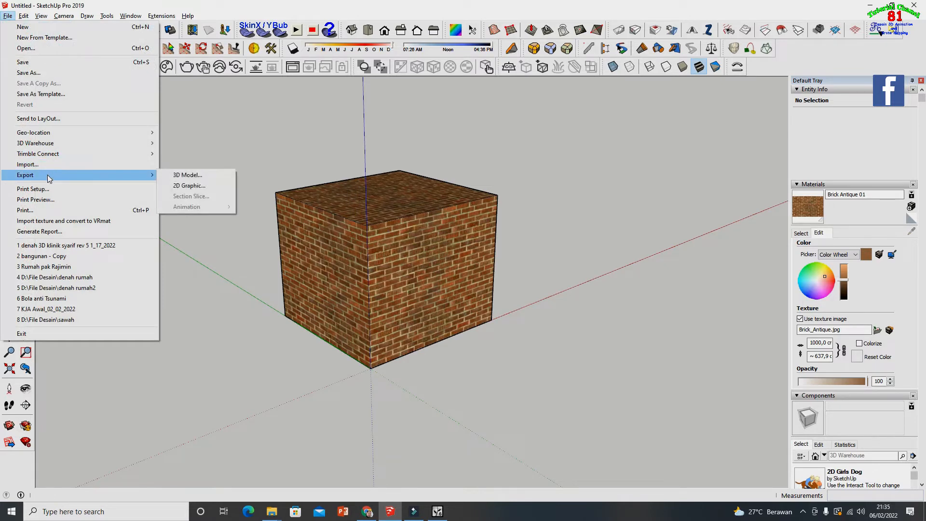
click(184, 175)
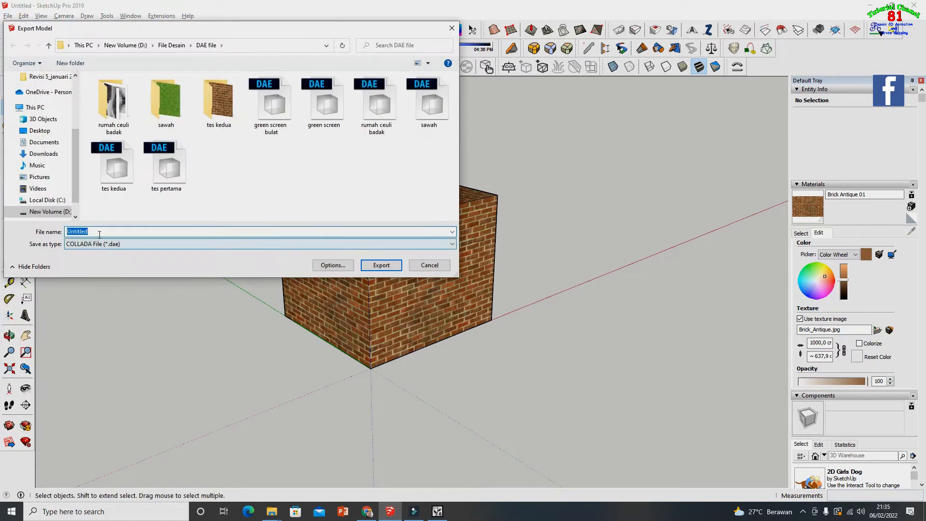
click(114, 167)
click(93, 232)
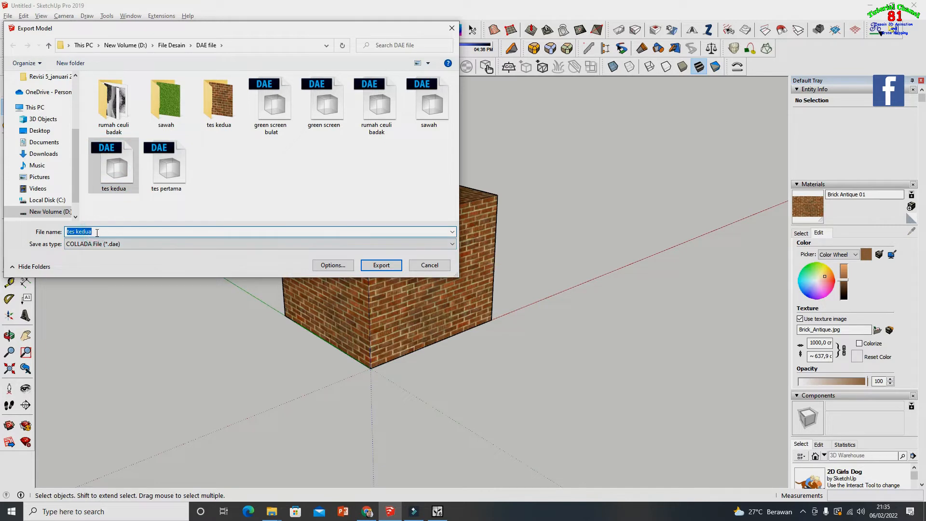
drag(93, 232, 85, 232)
text(ketig)
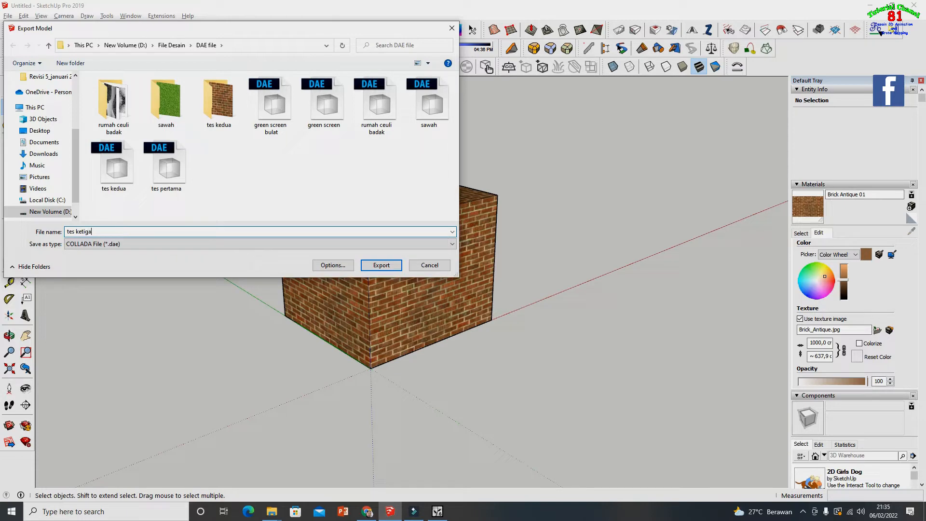
click(381, 265)
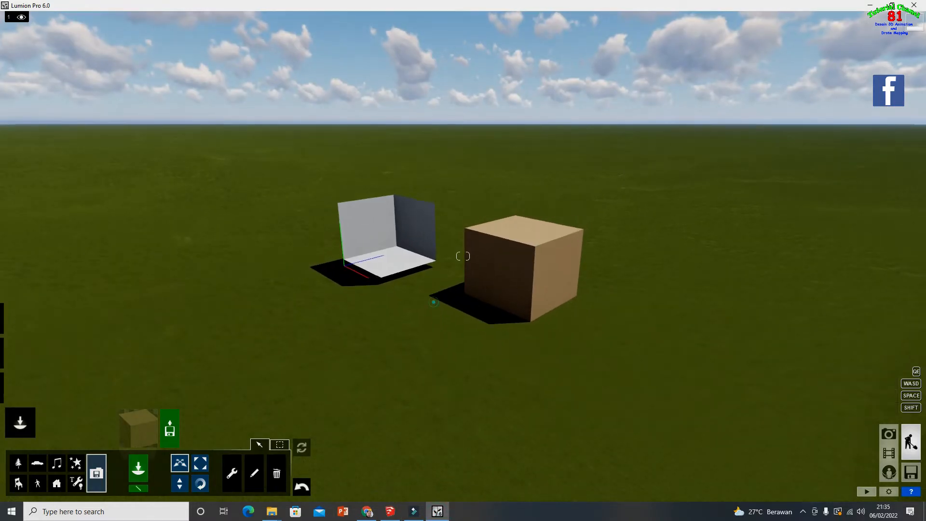
- Import tes ketiga.dae into Lumion and place it beside the white model, on the side away from the beige box
right_drag(433, 302, 420, 259)
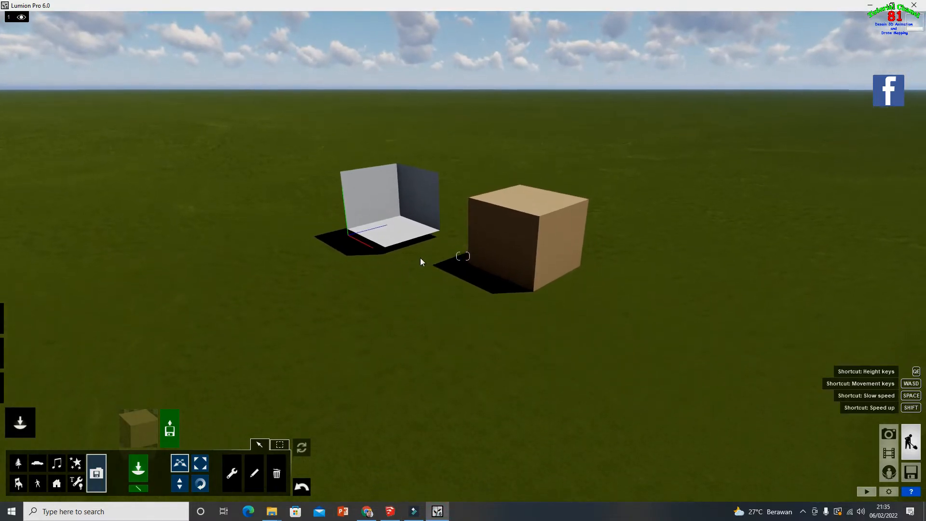
click(172, 434)
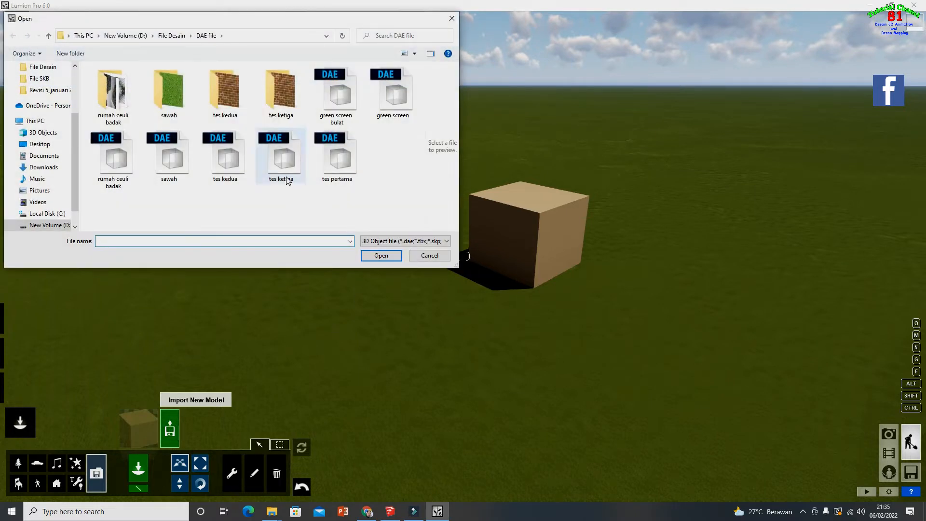
click(284, 161)
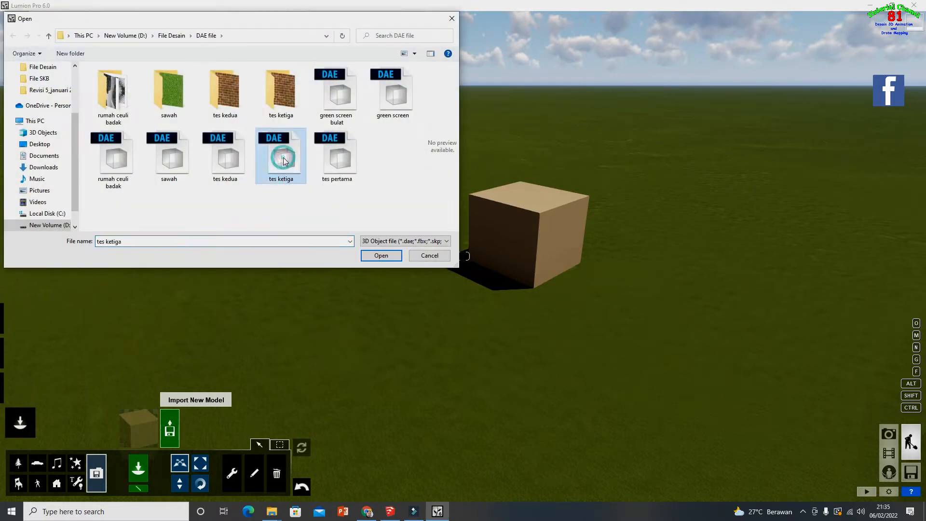
click(390, 254)
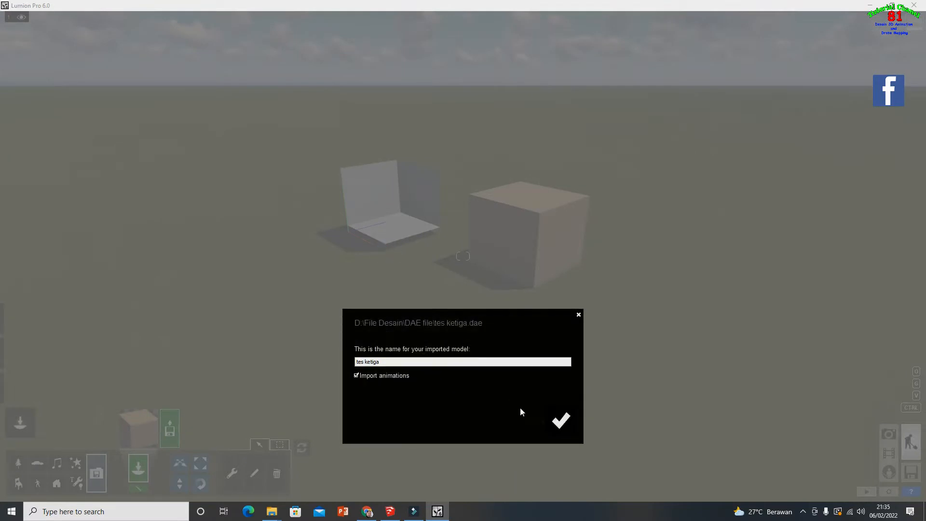
click(558, 427)
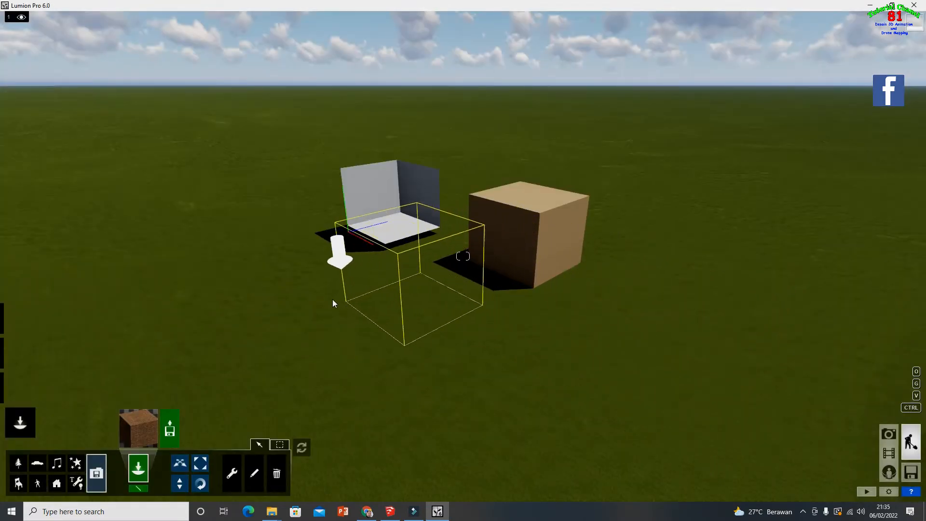
click(205, 261)
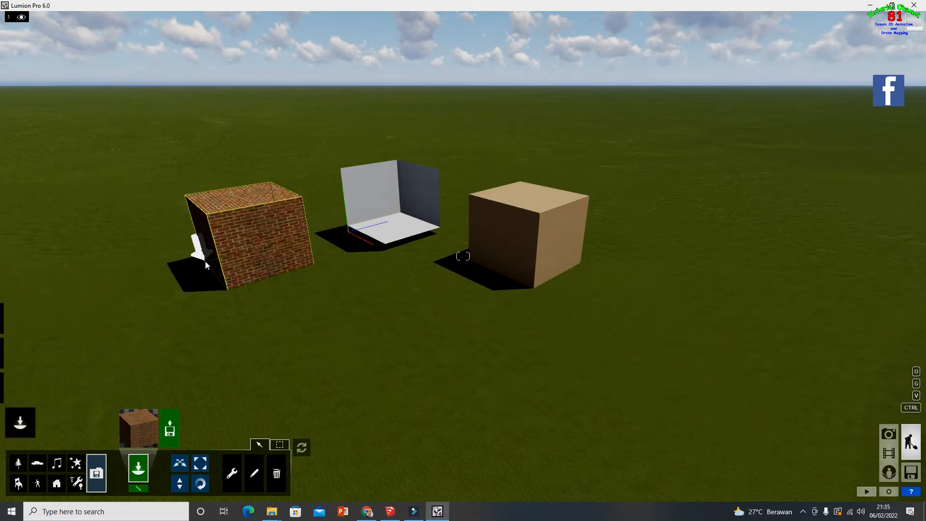
- Compare how the brick box, the white model and the beige box are rendered, from near and far
scroll(205, 256, up, 3)
scroll(618, 315, down, 4)
right_drag(546, 297, 475, 290)
scroll(473, 291, up, 5)
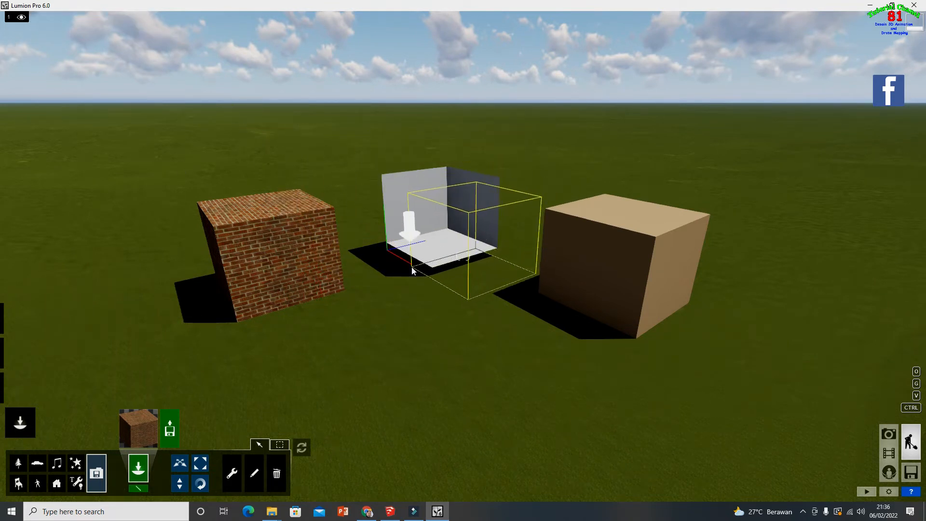
right_drag(382, 258, 392, 280)
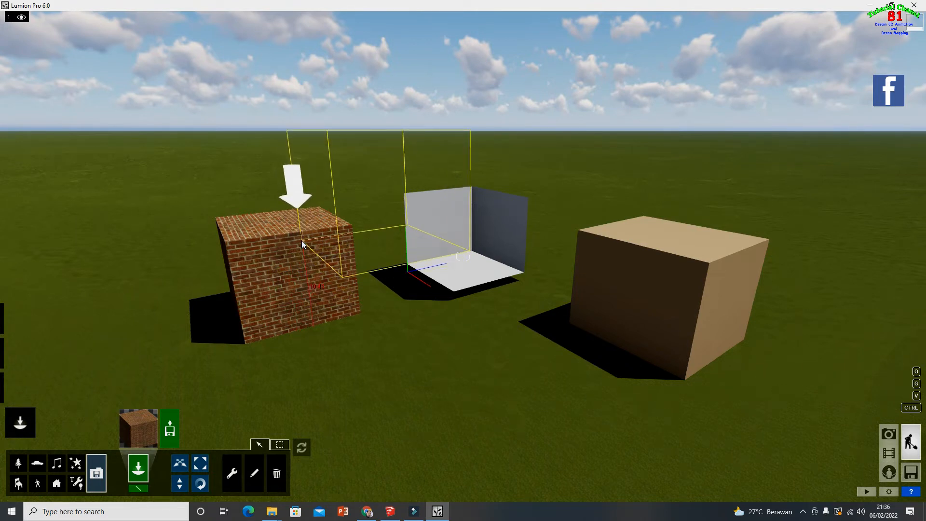
scroll(317, 240, down, 2)
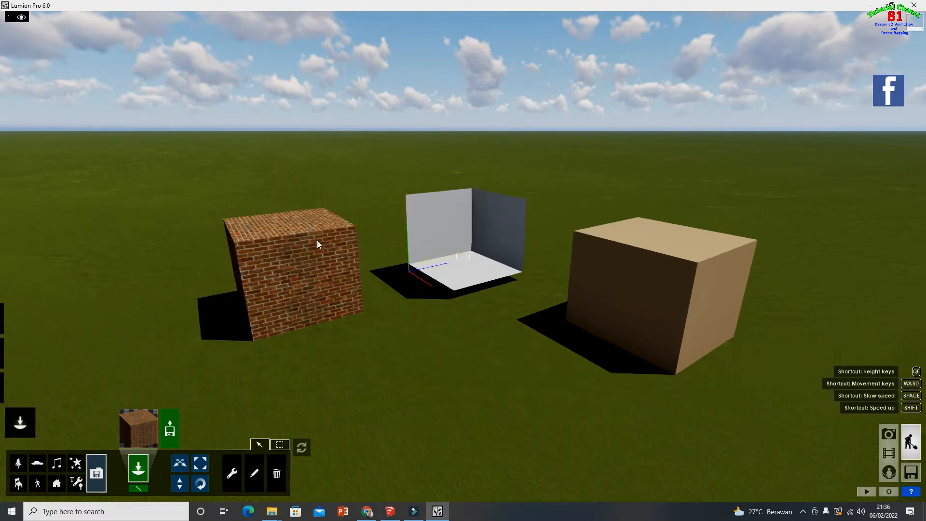
right_drag(328, 246, 328, 244)
scroll(329, 247, down, 3)
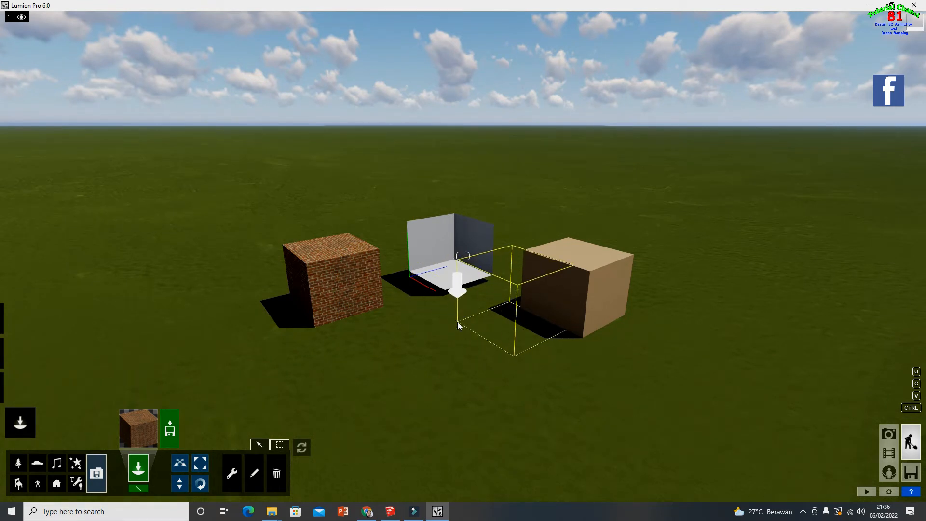
- Switch back to SketchUp and orbit the brick box to face its side along the red axis
mouse_move(391, 513)
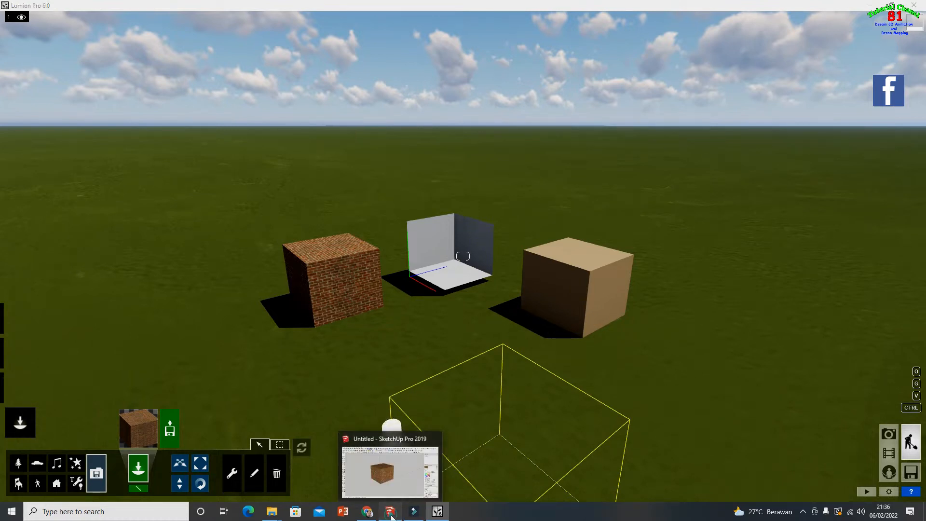
click(390, 512)
scroll(500, 373, down, 1)
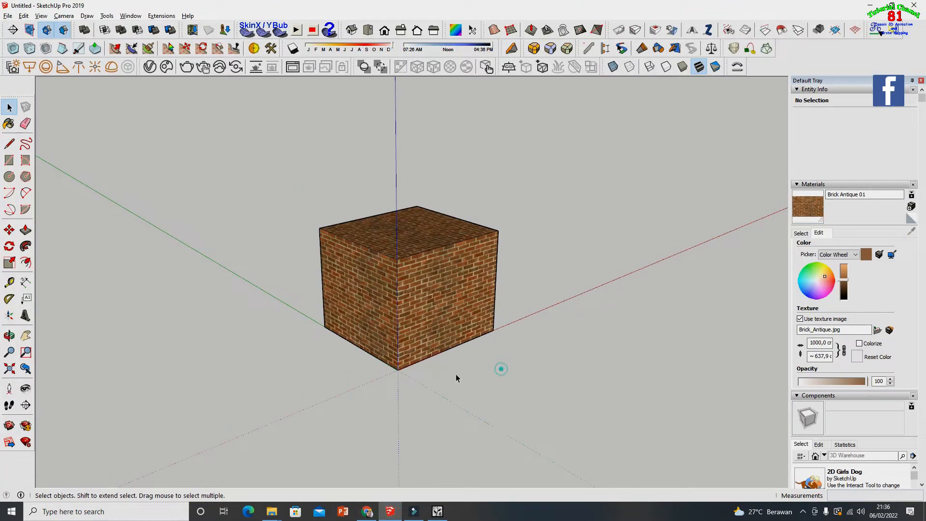
click(9, 336)
drag(319, 336, 426, 356)
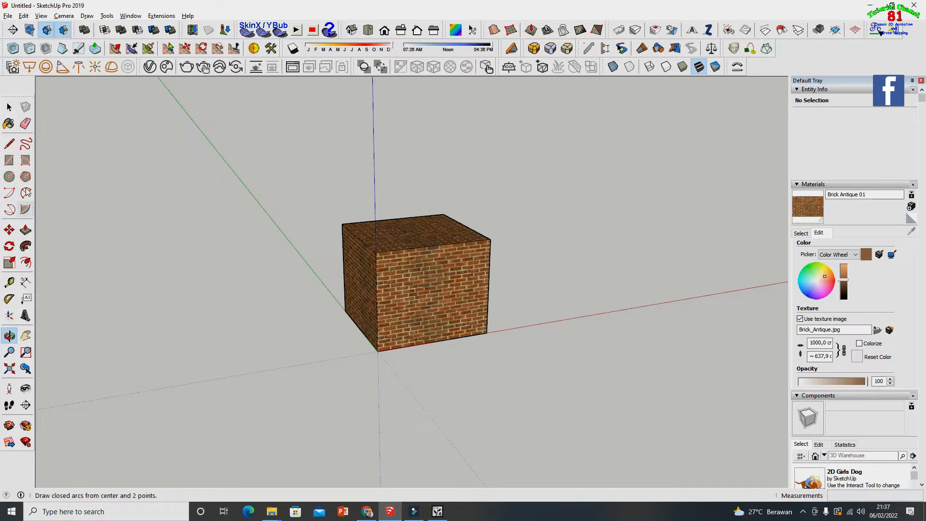
- Select the whole brick box and move it about 778.7 cm along the red axis, away from the origin
click(9, 107)
drag(154, 141, 564, 428)
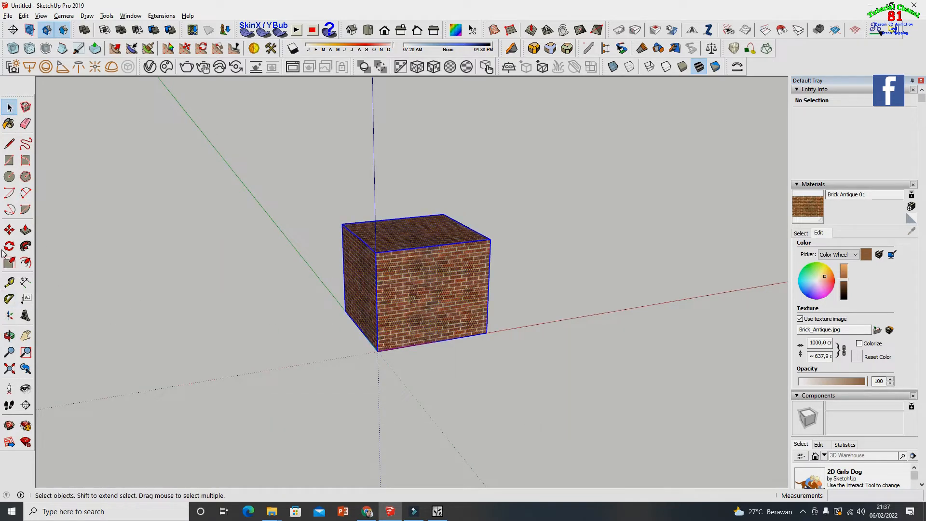
click(10, 230)
drag(377, 353, 442, 338)
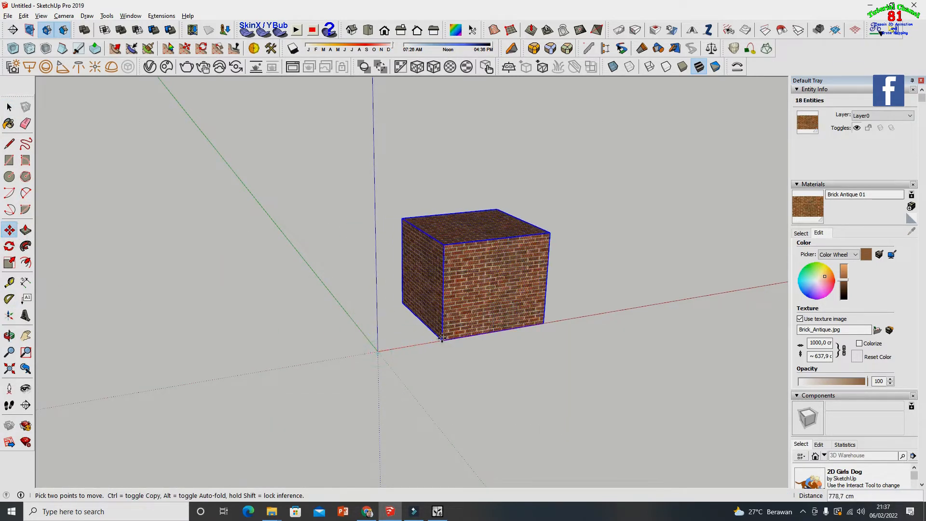
click(10, 107)
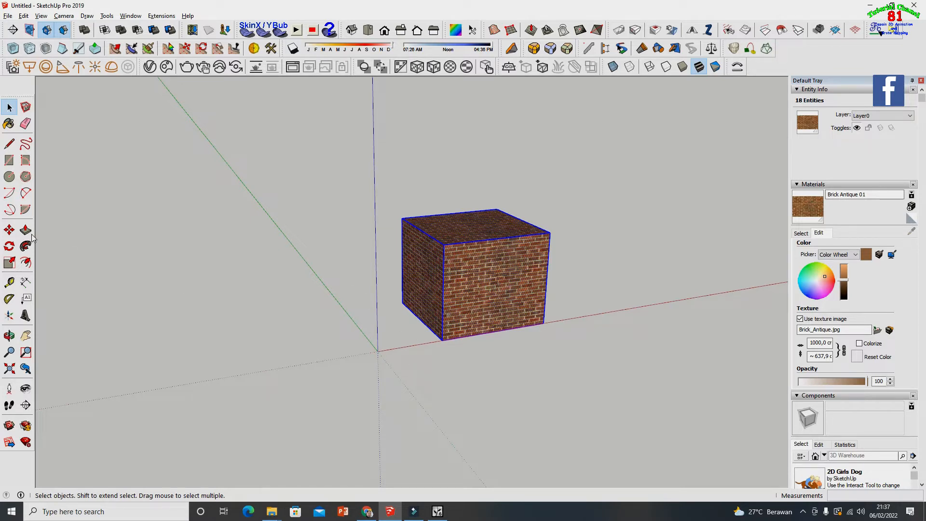
- Move the selected box back along the red axis so its front corner sits on the origin
click(9, 230)
click(442, 340)
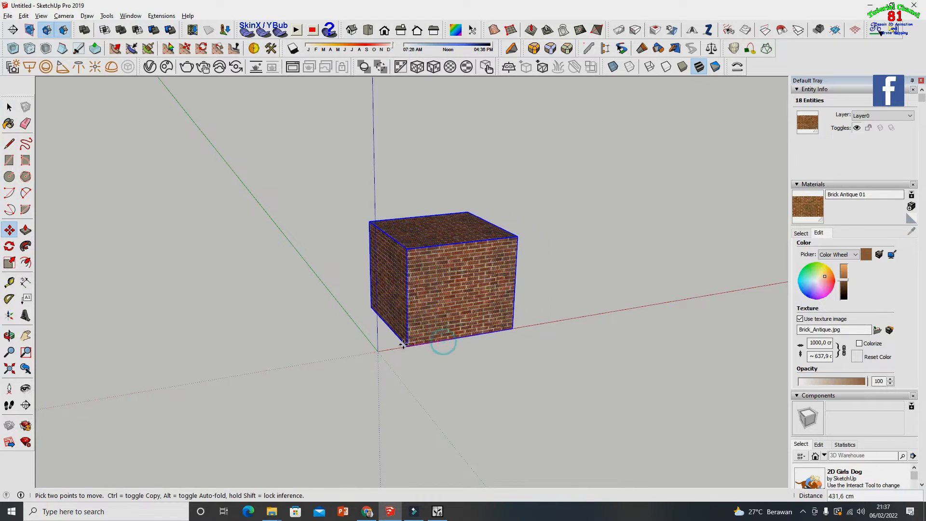
click(380, 351)
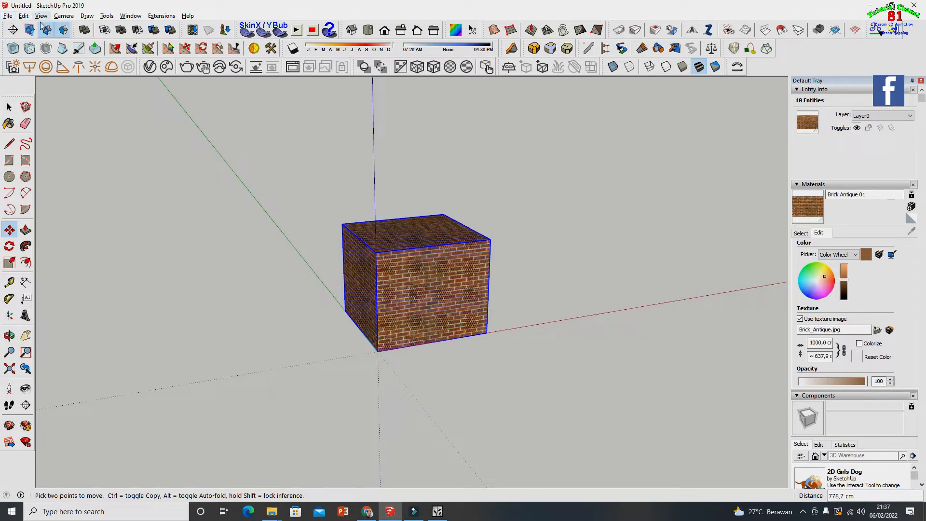
- Export the box at the origin as a COLLADA model named tes keenam in the DAE file folder
click(8, 17)
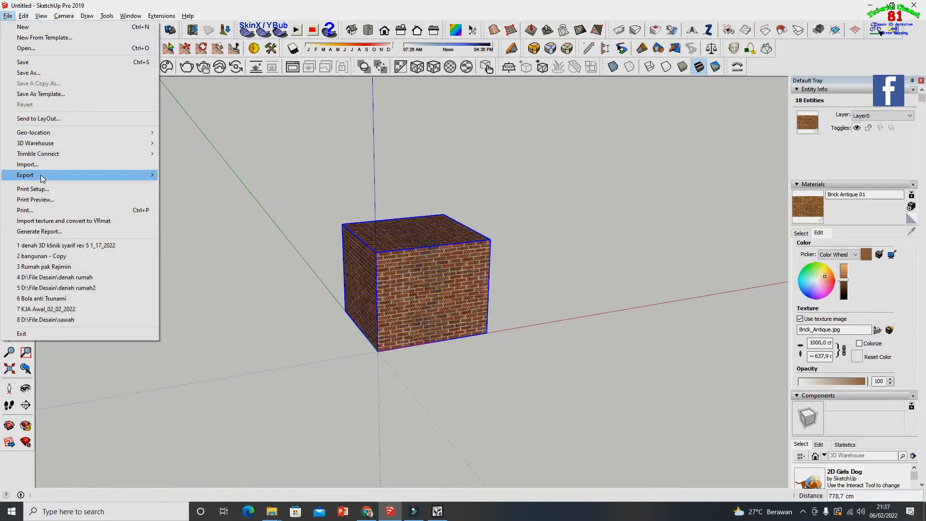
mouse_move(38, 175)
click(168, 176)
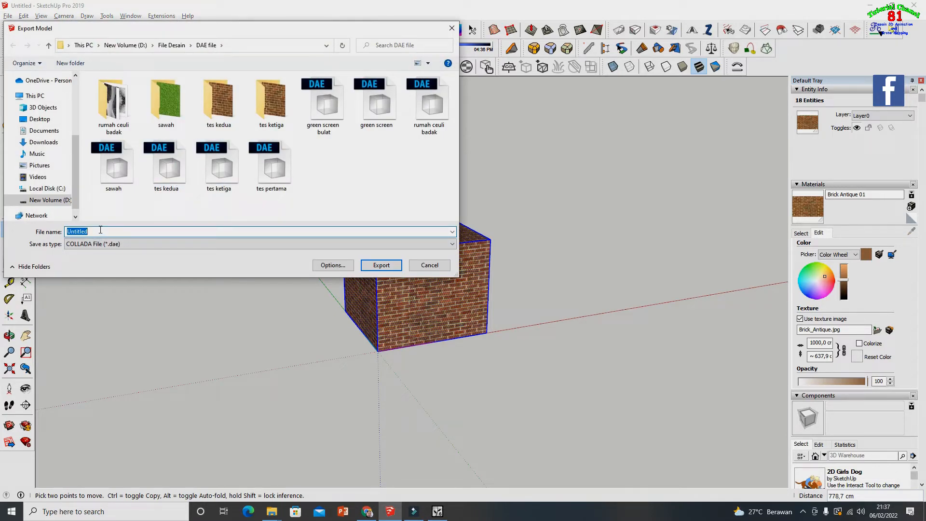
text(tes )
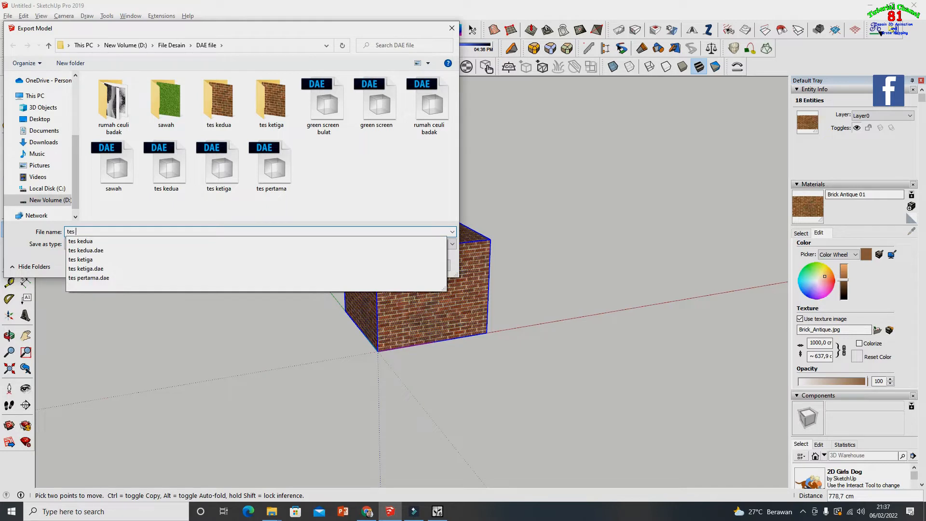
text(keenam)
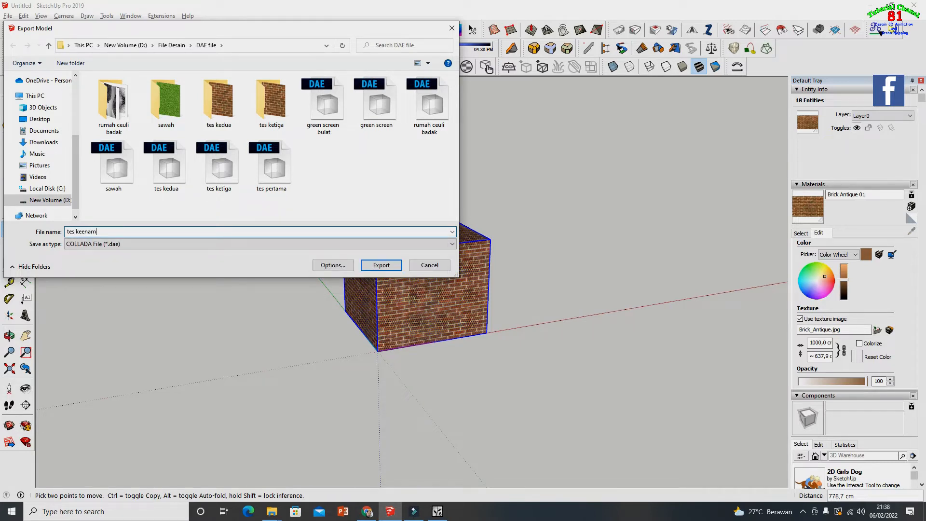
click(381, 265)
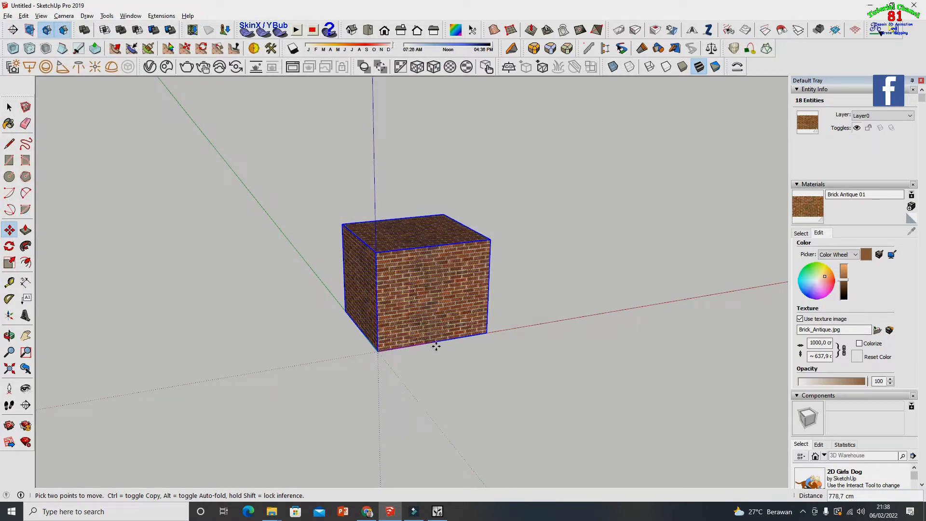
- Import tes keenam.dae into the Lumion library under the name tes keenam and return to SketchUp
click(436, 511)
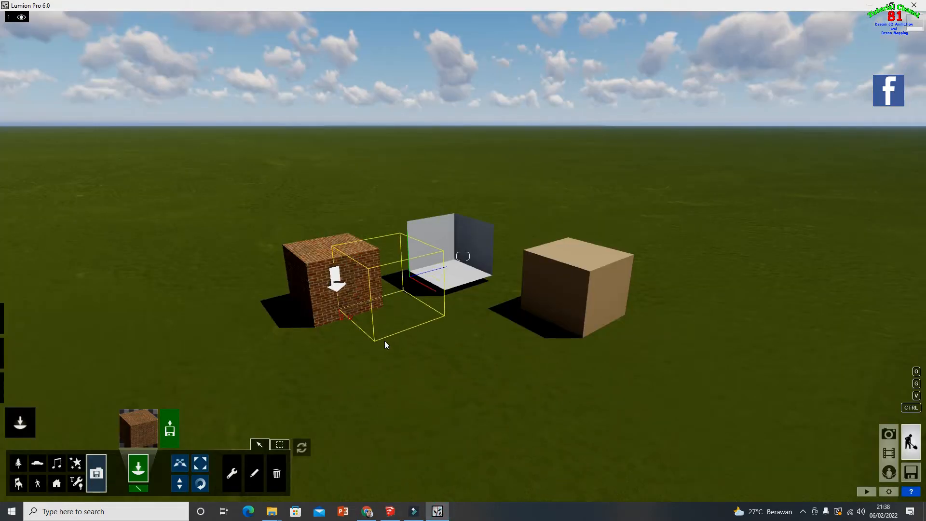
click(173, 437)
scroll(191, 223, down, 1)
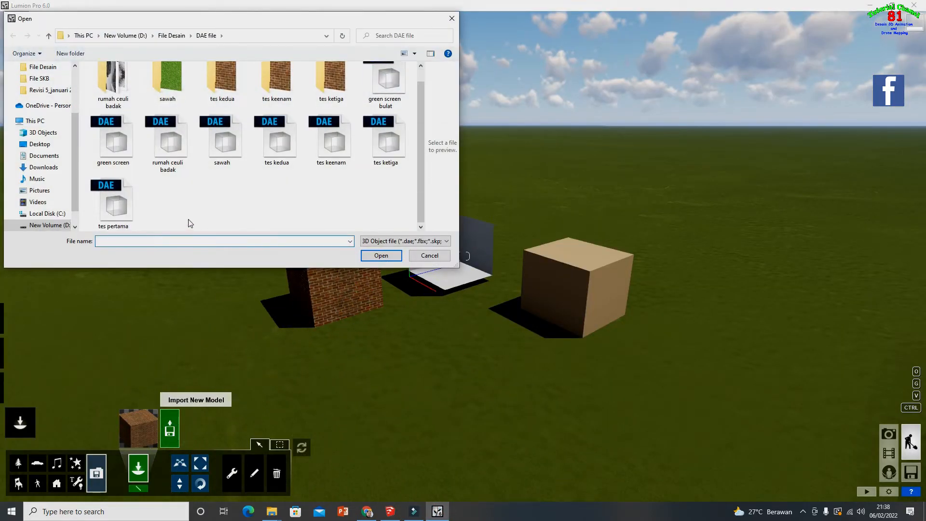
click(331, 142)
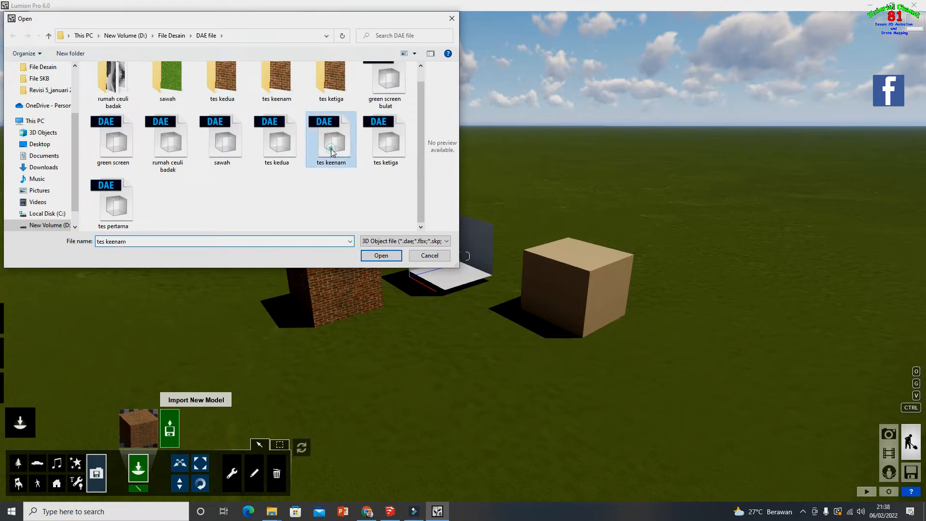
click(380, 255)
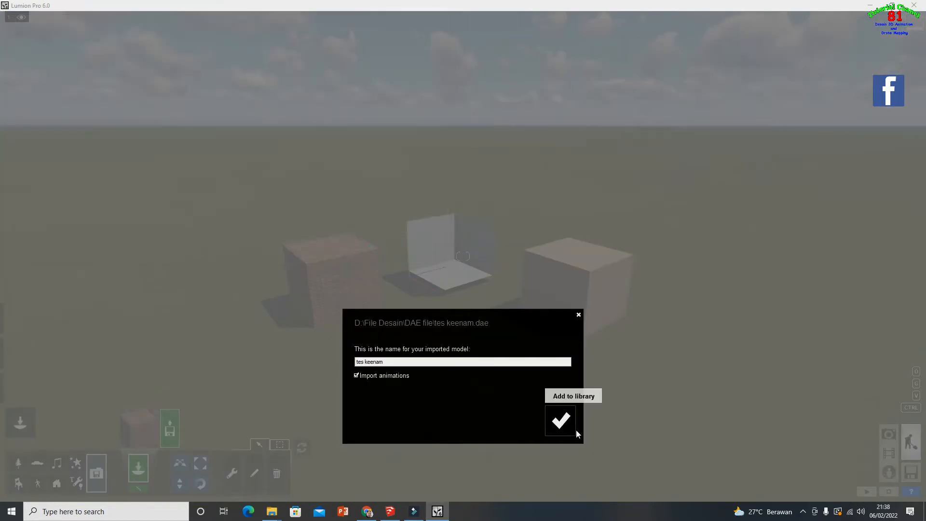
click(560, 420)
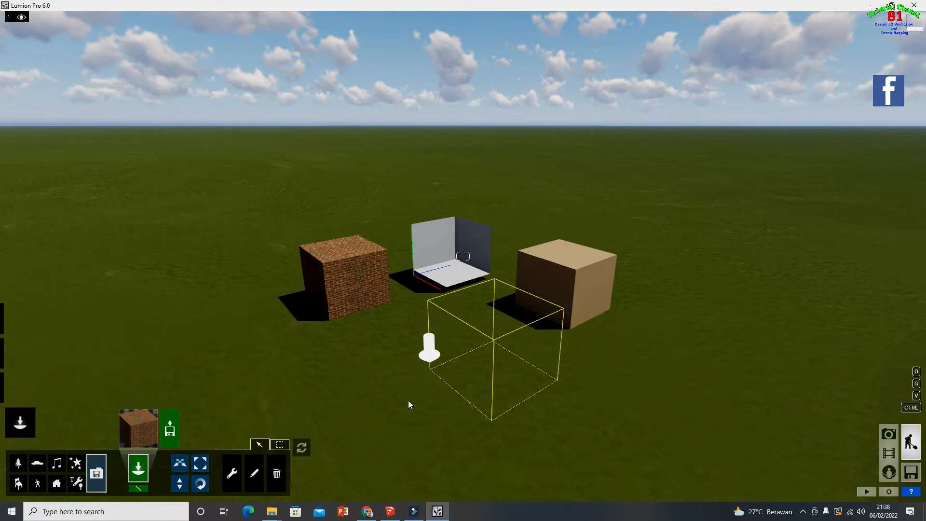
click(390, 511)
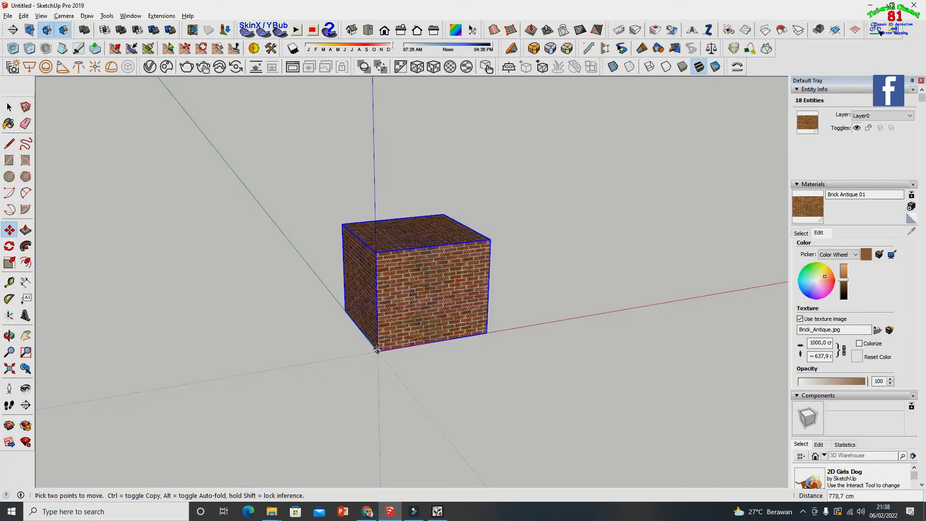
- Switch to Lumion, place the tes keenam box in front of the other models, and show its insertion point for moving
click(438, 511)
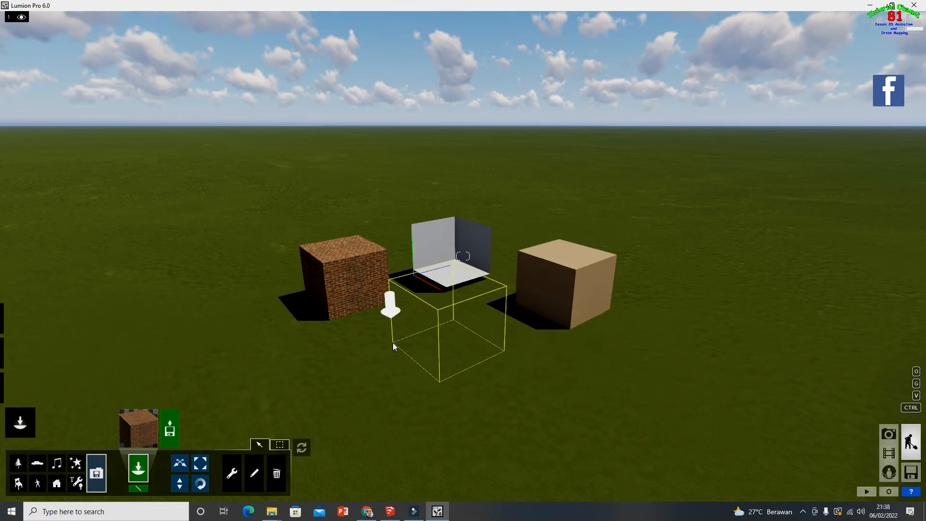
click(393, 343)
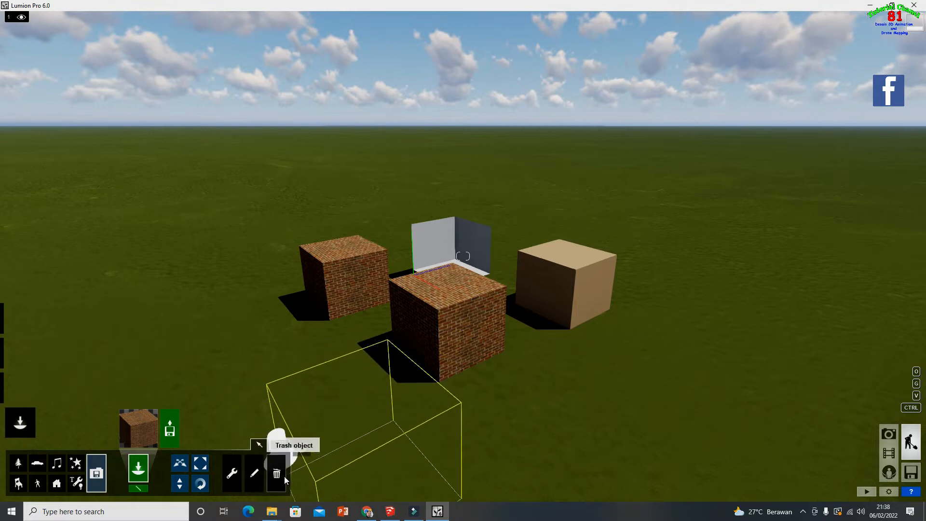
click(180, 463)
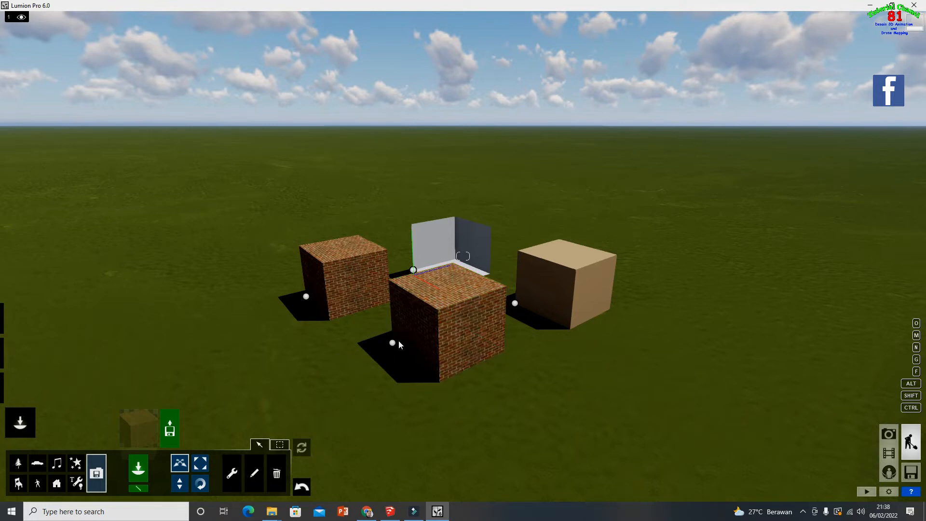
click(389, 511)
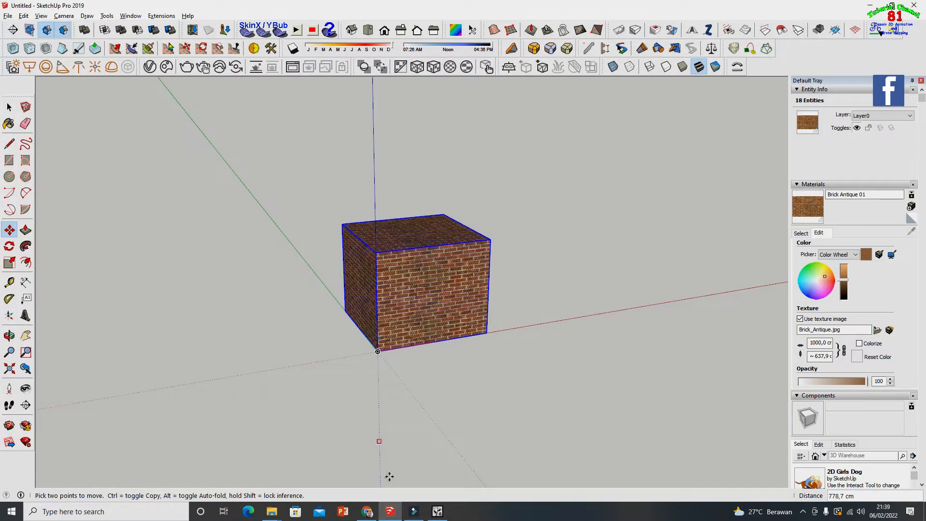
click(437, 511)
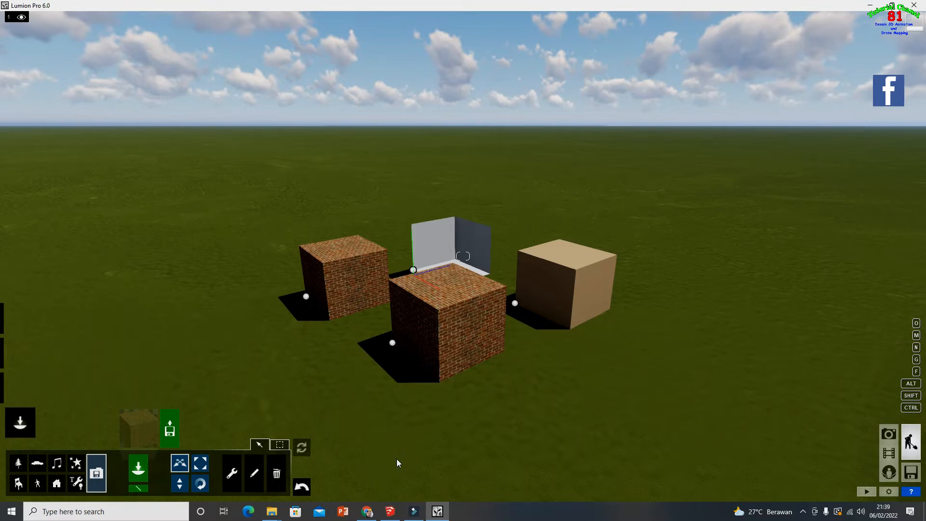
- Switch to SketchUp and move the whole brick box along the red axis, far away from the origin
click(390, 512)
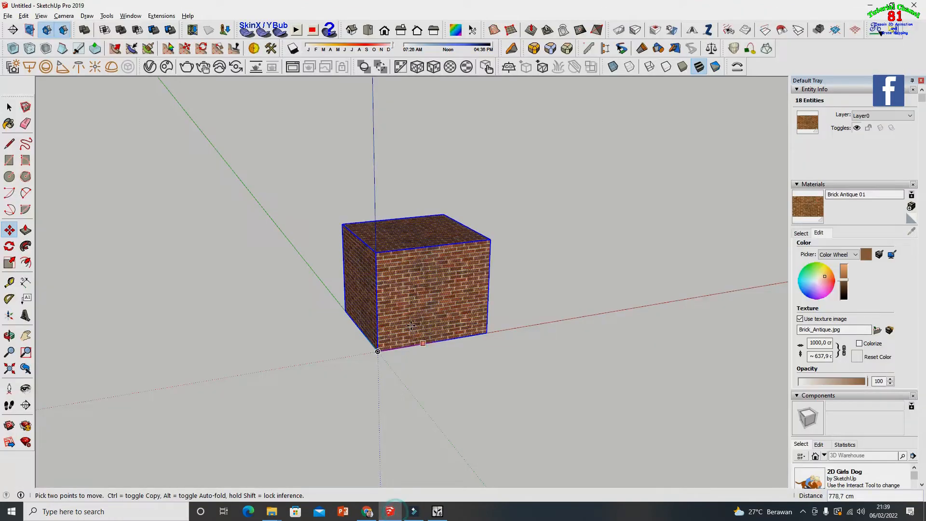
click(378, 351)
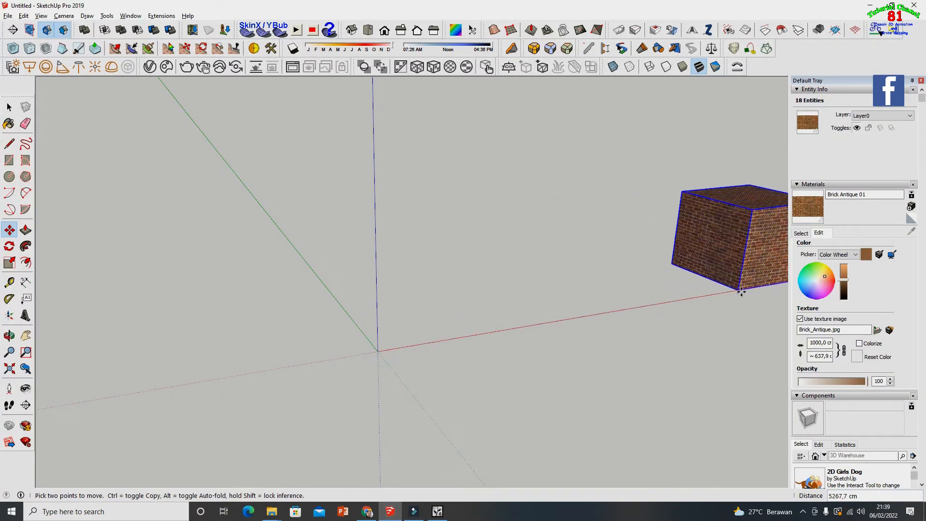
scroll(306, 382, down, 4)
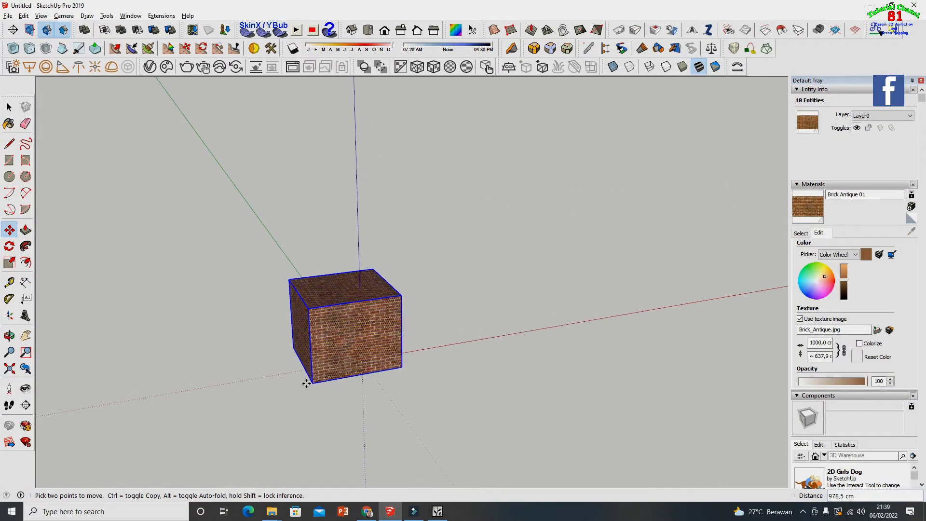
click(717, 303)
scroll(163, 302, down, 4)
scroll(473, 312, up, 2)
scroll(457, 267, up, 5)
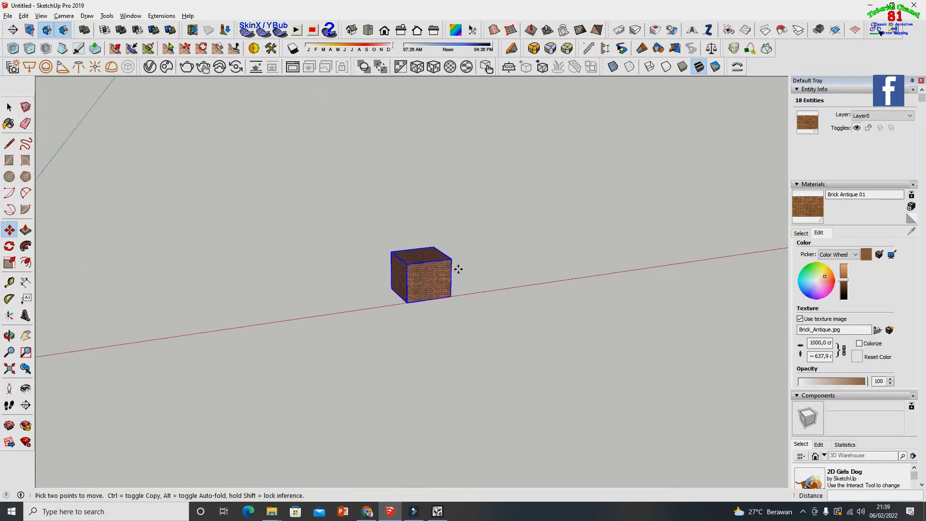
- Export the box far from the origin as a COLLADA model named tes ketujuh in the DAE file folder
click(8, 336)
drag(355, 317, 344, 249)
scroll(344, 248, up, 2)
drag(397, 274, 425, 307)
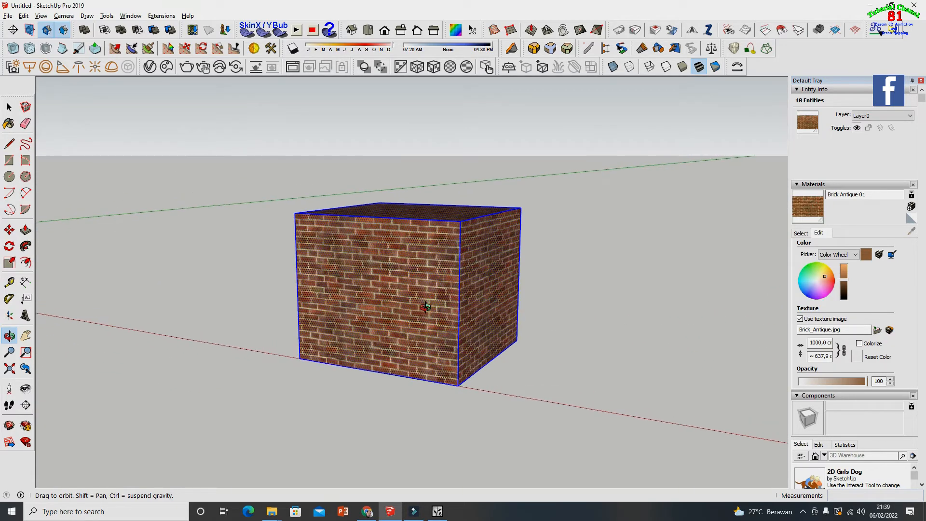
click(8, 15)
mouse_move(39, 175)
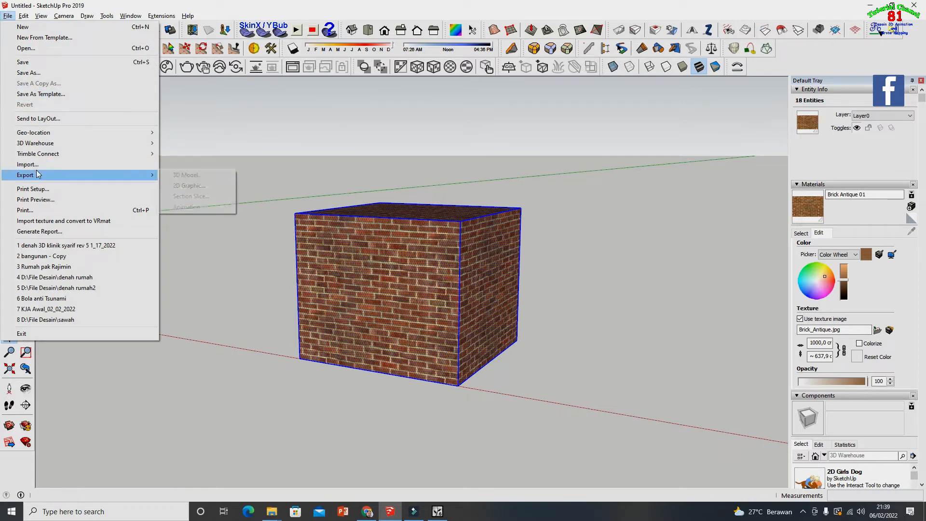
click(188, 175)
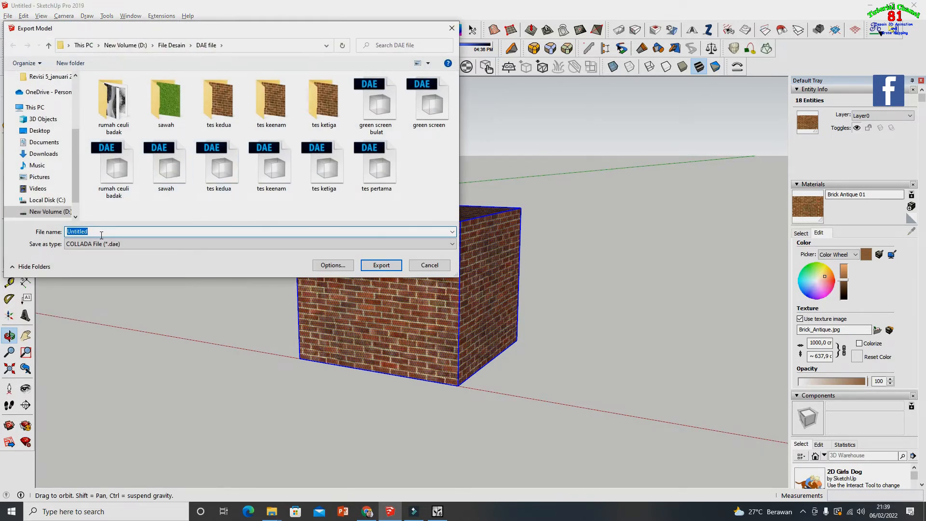
text(tes)
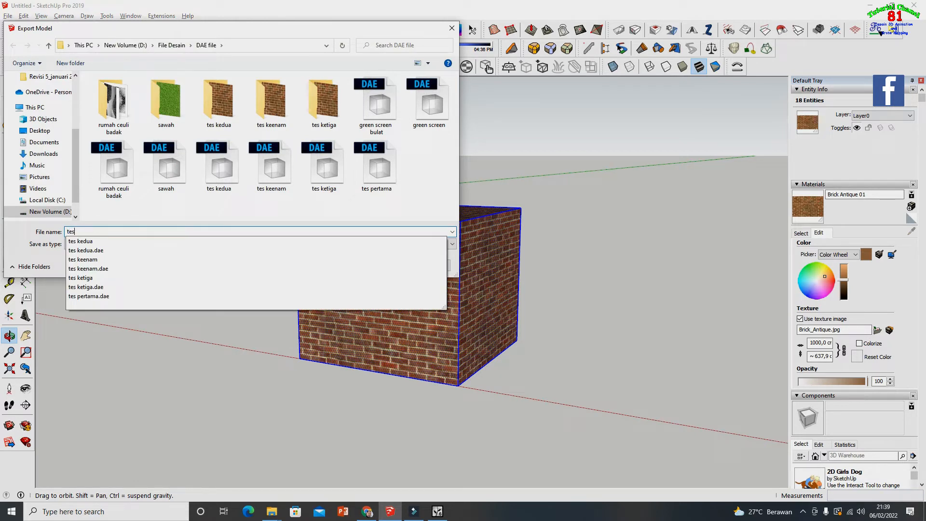
text( ketujuh)
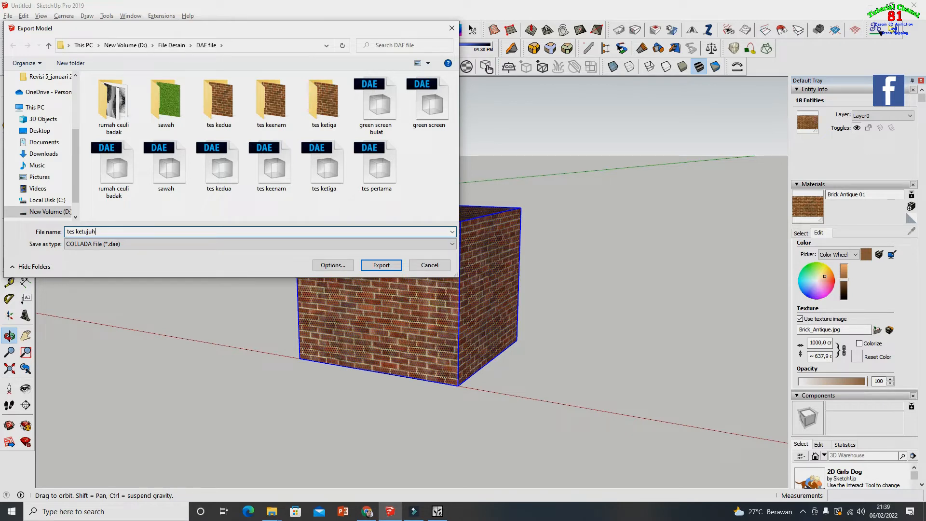
click(381, 264)
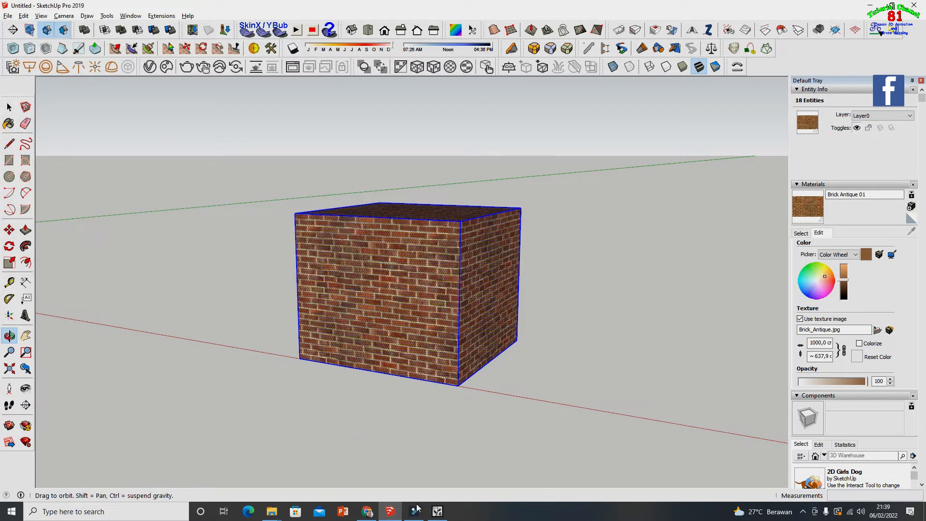
- Examine the placed boxes in Lumion, and then the distance between the brick box and the origin in SketchUp
click(432, 509)
right_drag(341, 273, 305, 319)
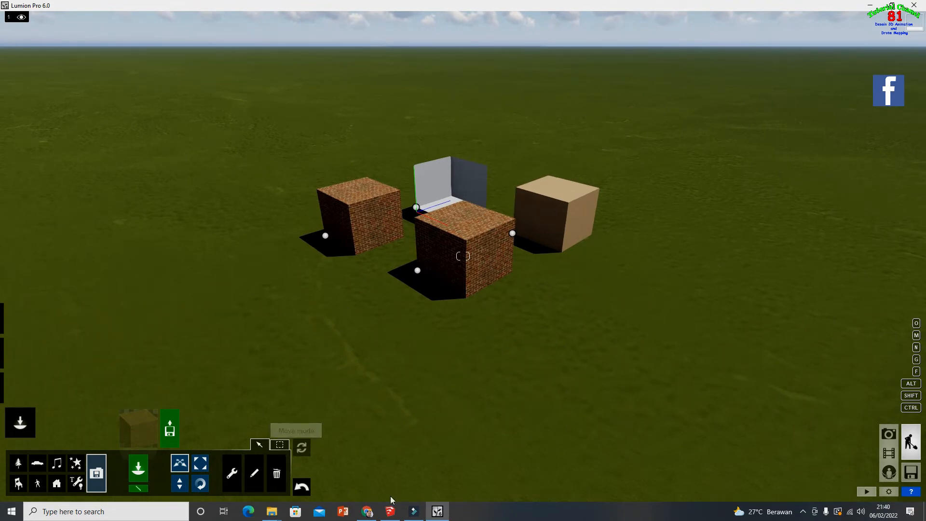
click(389, 511)
scroll(410, 347, down, 3)
scroll(410, 347, down, 3)
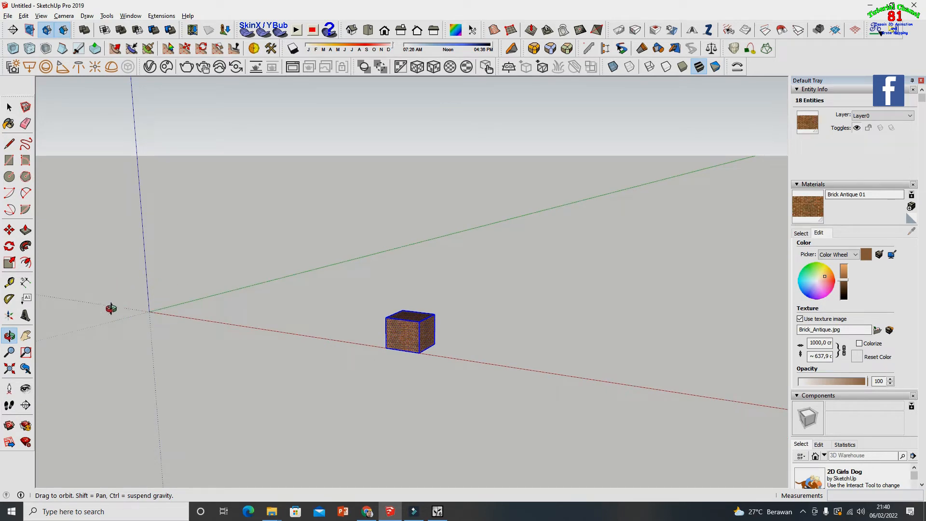
scroll(386, 354, up, 6)
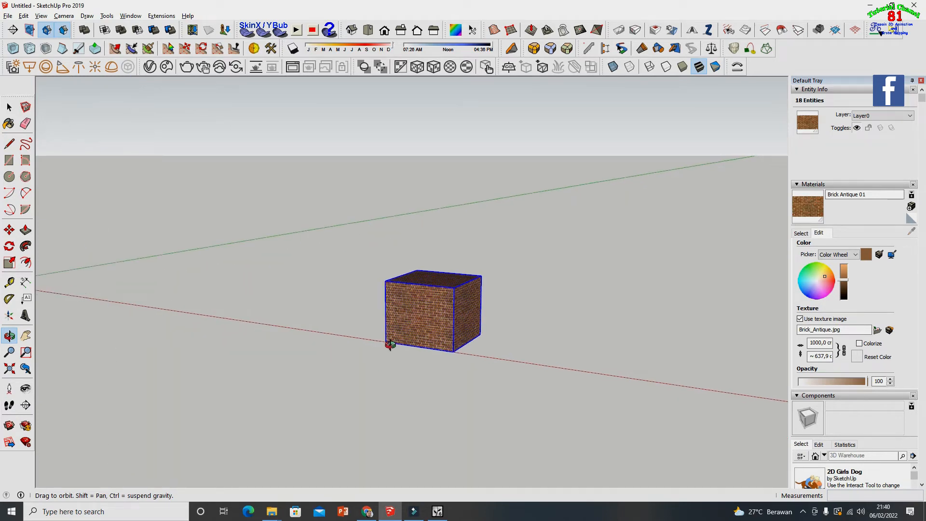
drag(277, 300, 487, 334)
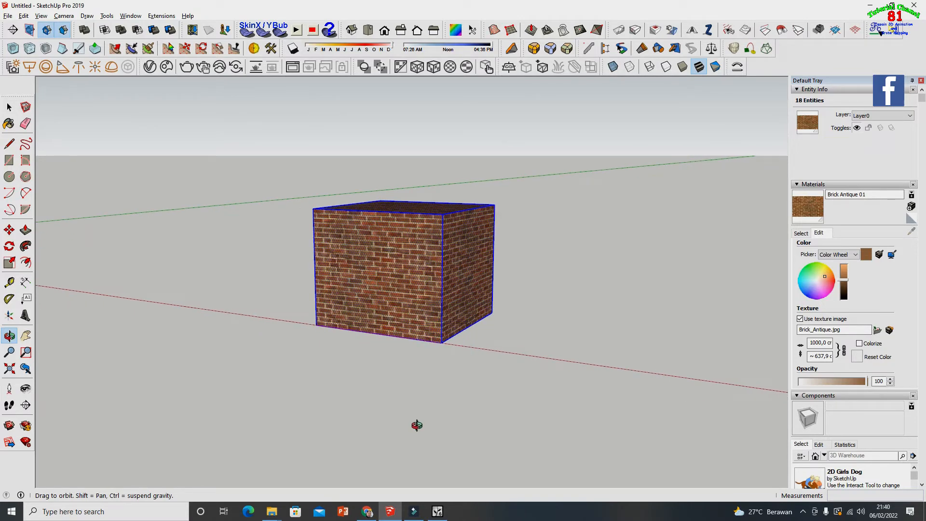
- Switch to Lumion and import tes ketujuh.dae into the library under the name tes ketujuh
click(438, 511)
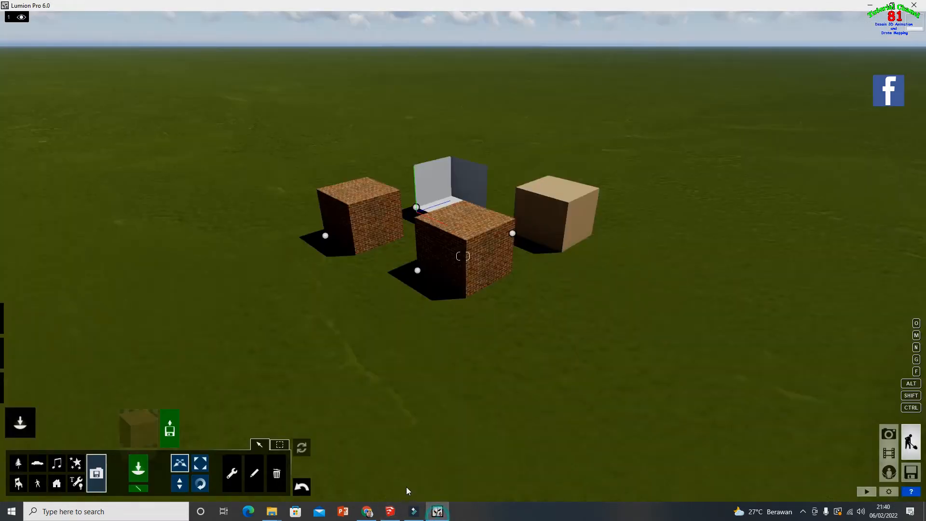
click(169, 429)
scroll(289, 224, down, 1)
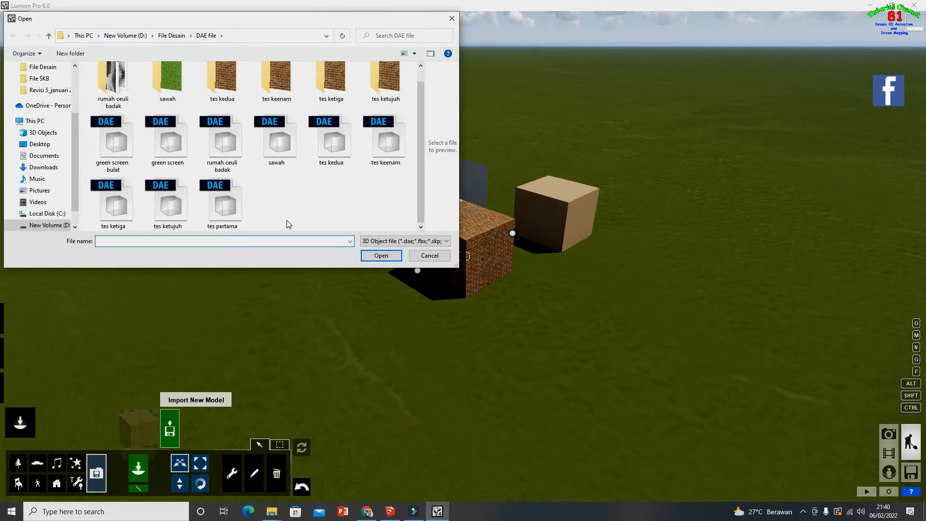
click(170, 210)
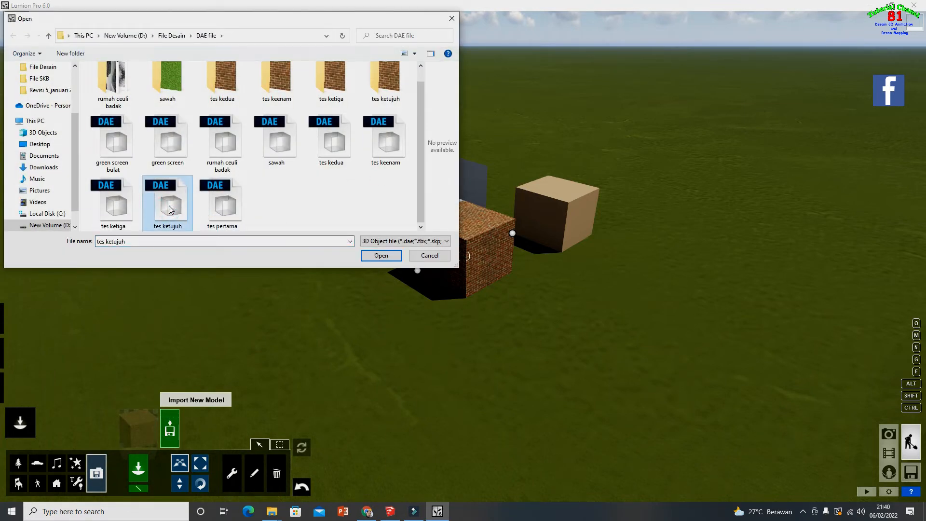
click(379, 255)
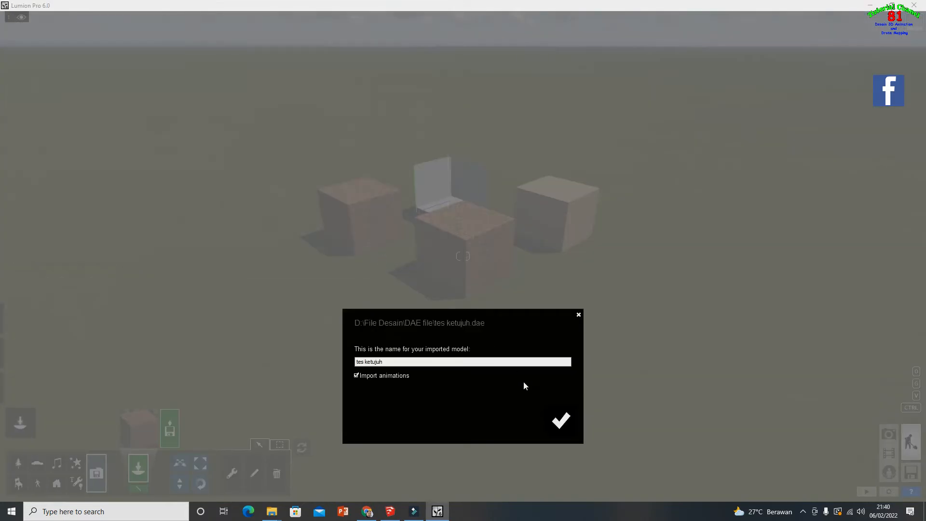
click(560, 422)
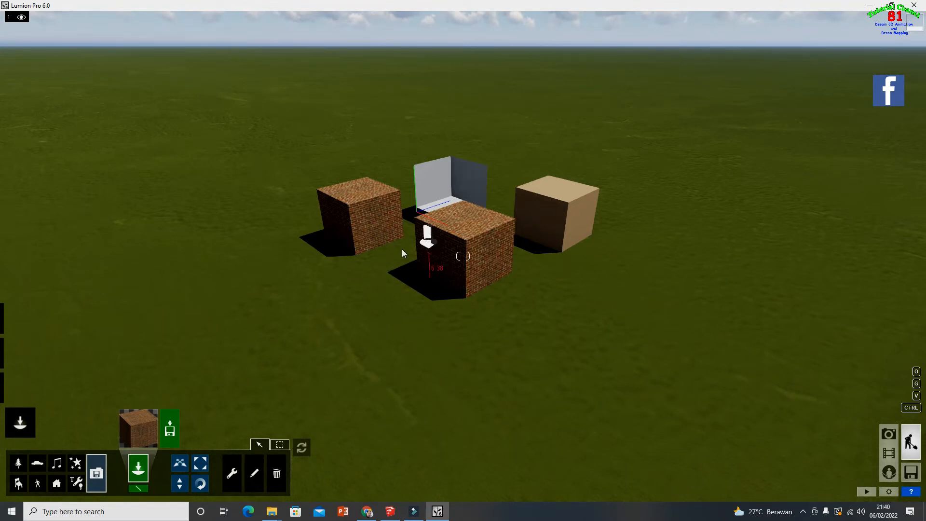
- Place the tes ketujuh box on the ground with its insertion point just in front of the existing boxes
key(s)
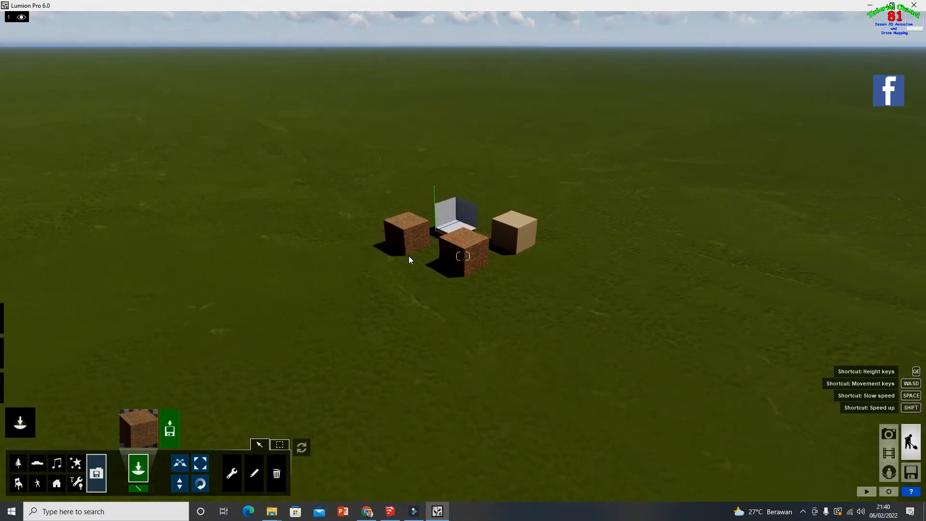
key(s)
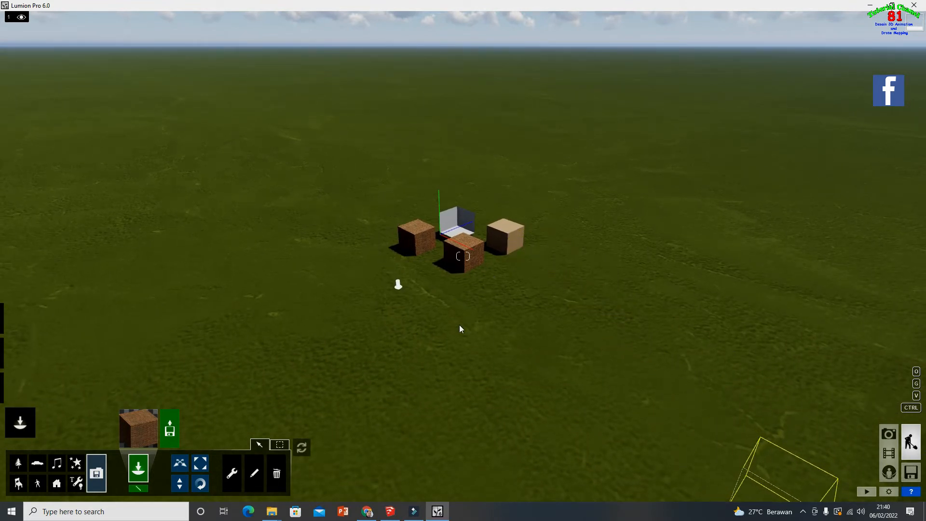
key(w)
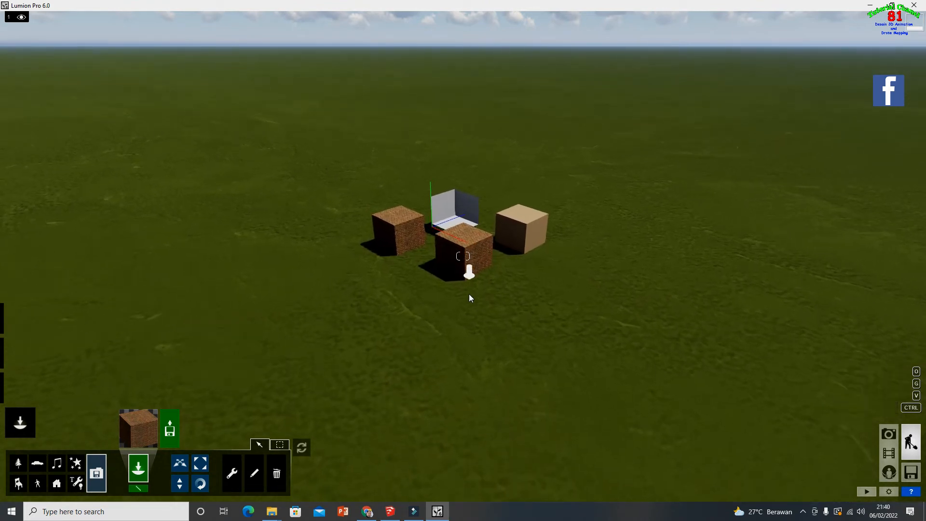
key(w)
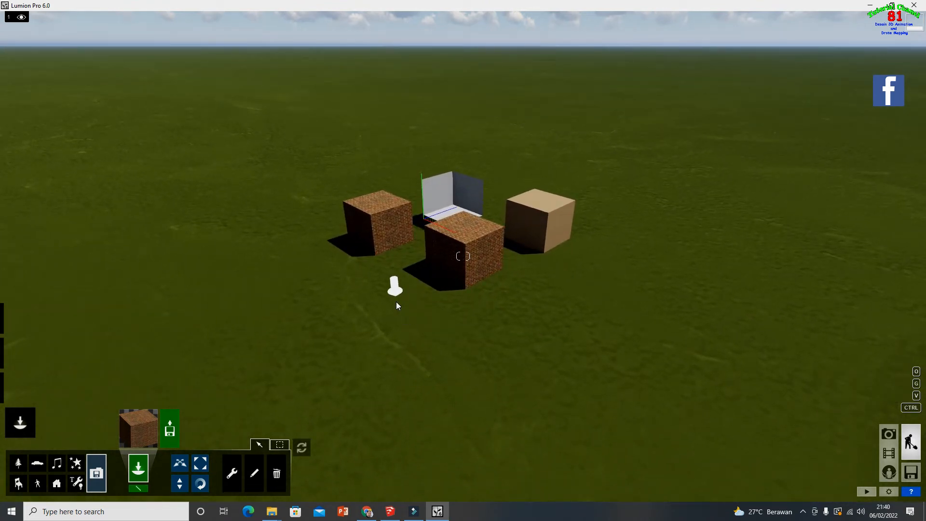
click(396, 303)
key(s)
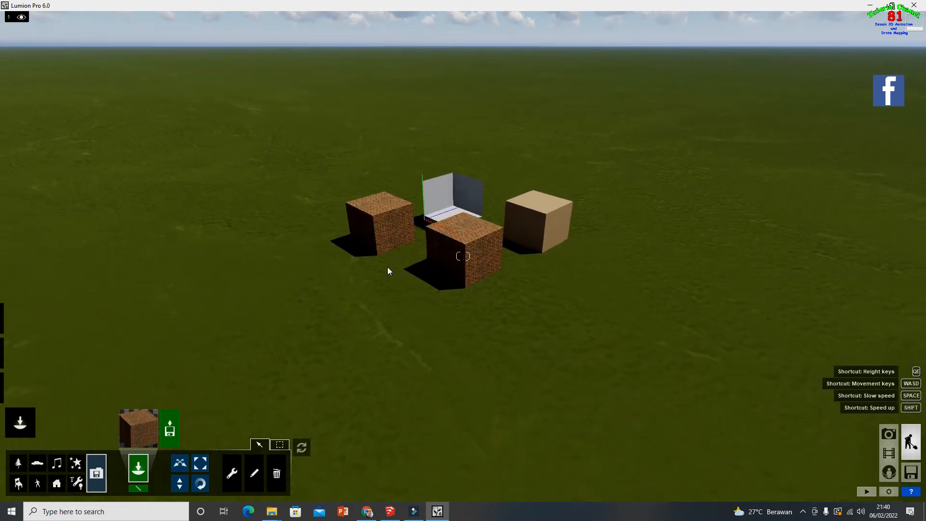
key(s)
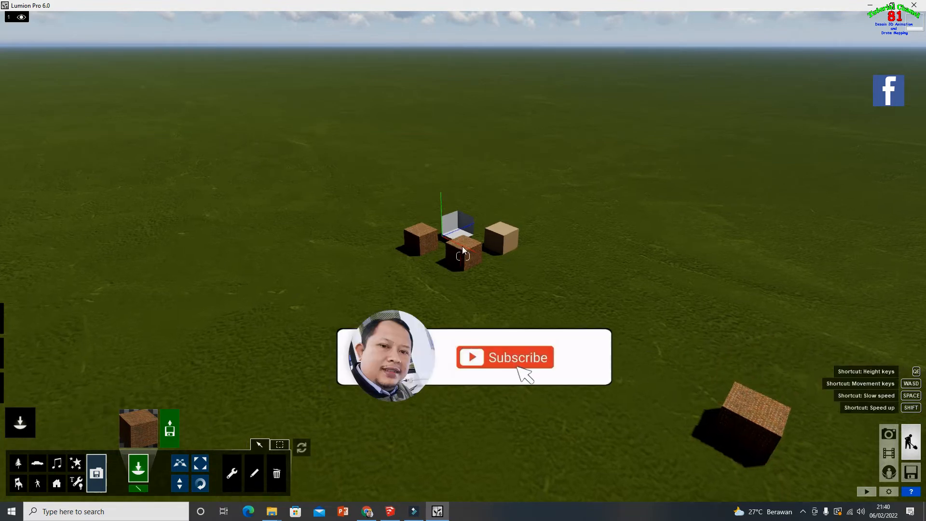
- Switch to SketchUp and move the brick box by its bottom front corner from far along the red axis to the origin
click(390, 511)
scroll(620, 397, down, 5)
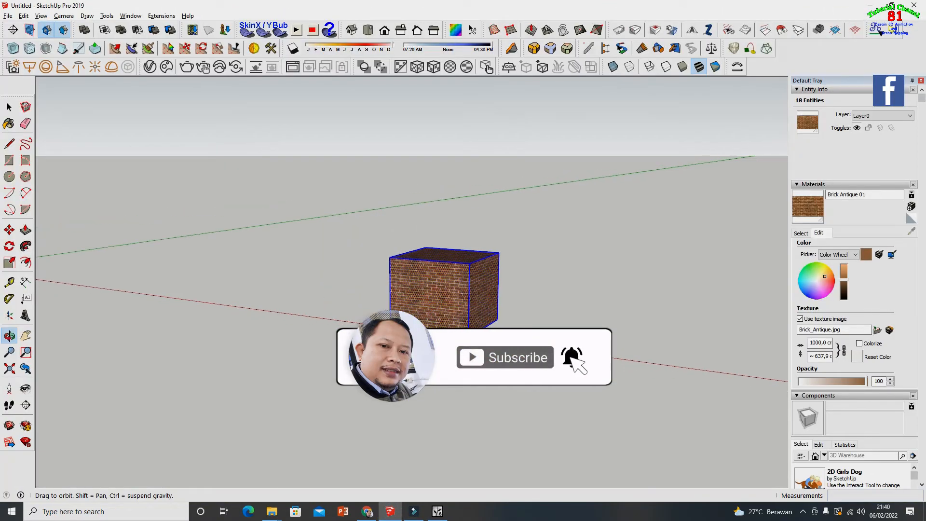
click(15, 115)
scroll(341, 196, down, 1)
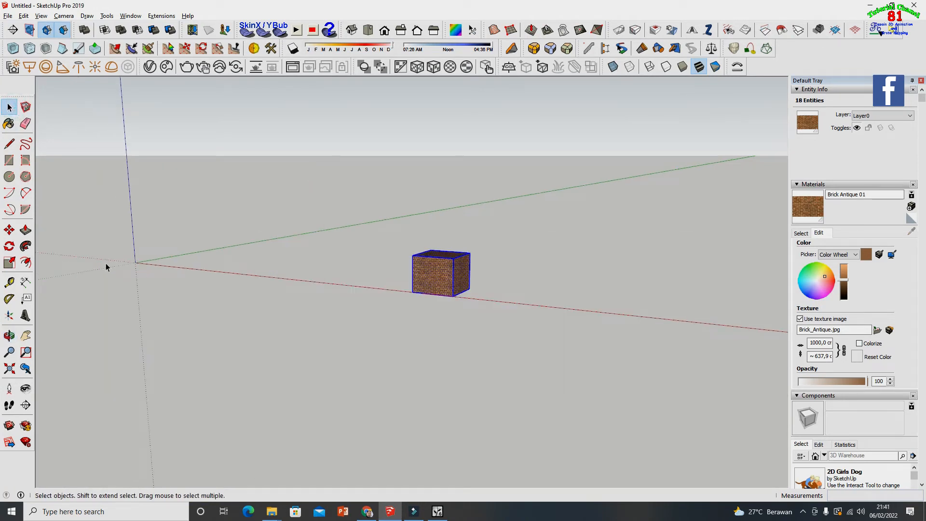
click(9, 229)
scroll(432, 287, up, 3)
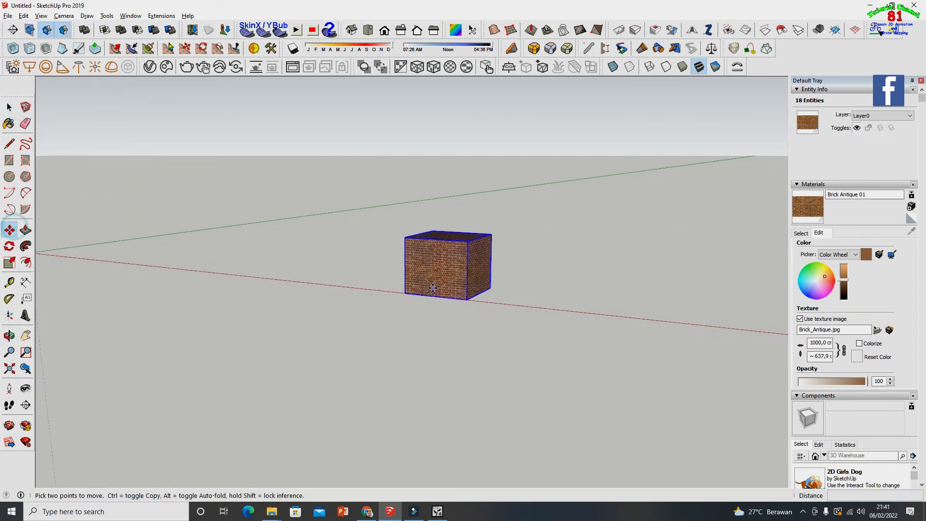
click(405, 291)
scroll(149, 244, up, 5)
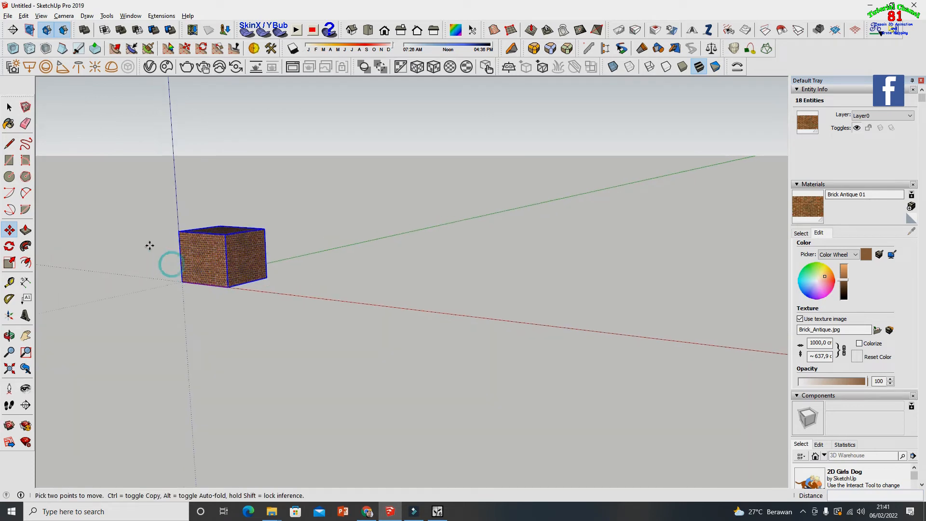
- Move the brick box about 275 cm along the red axis so the origin lies on its front bottom edge
click(245, 314)
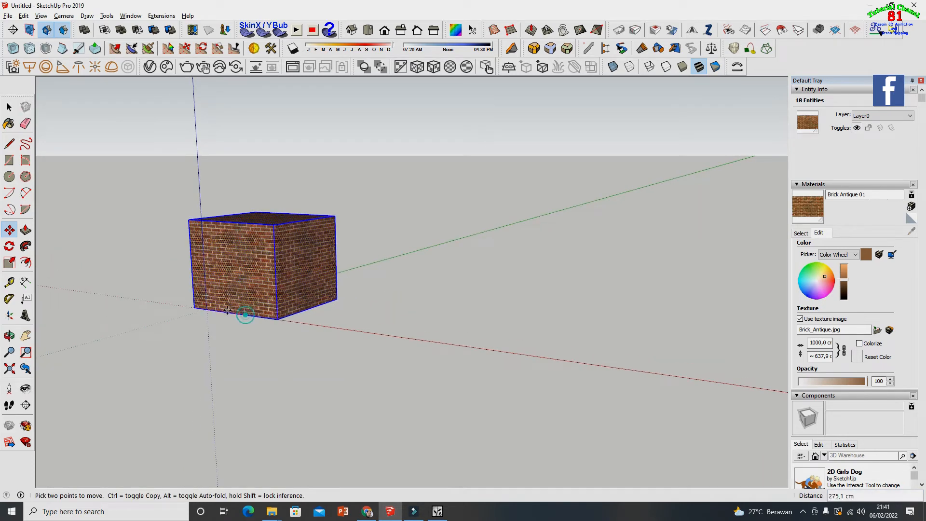
click(207, 310)
scroll(524, 277, down, 2)
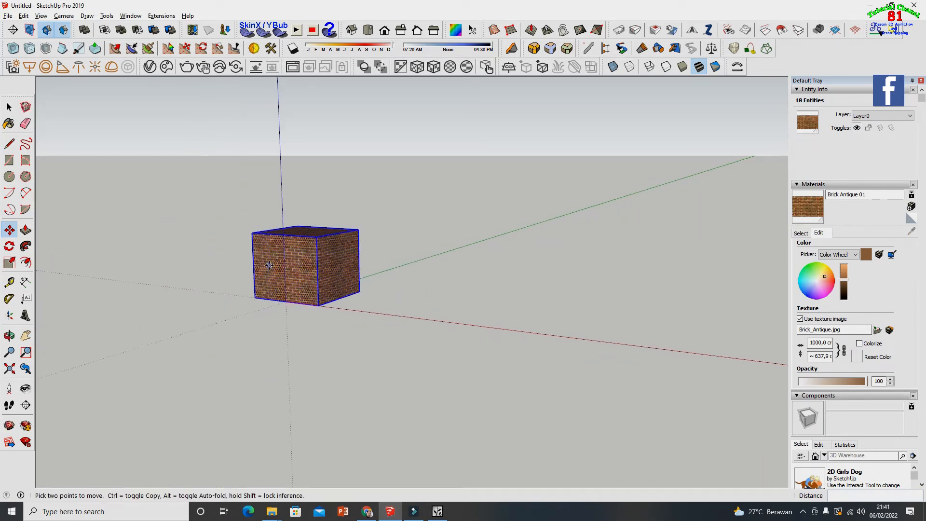
scroll(234, 259, up, 5)
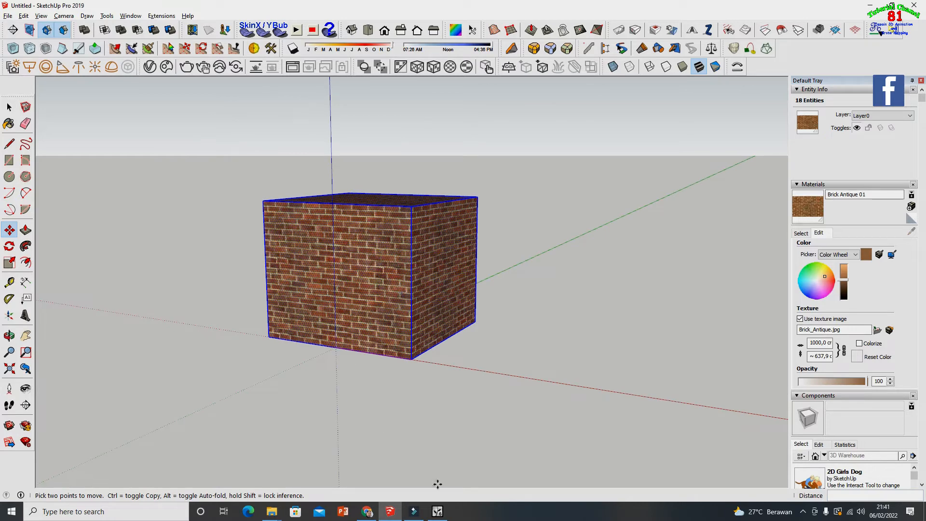
- Switch to Lumion and move the tes ketujuh box slightly away from the other boxes by its distant insertion point
click(437, 511)
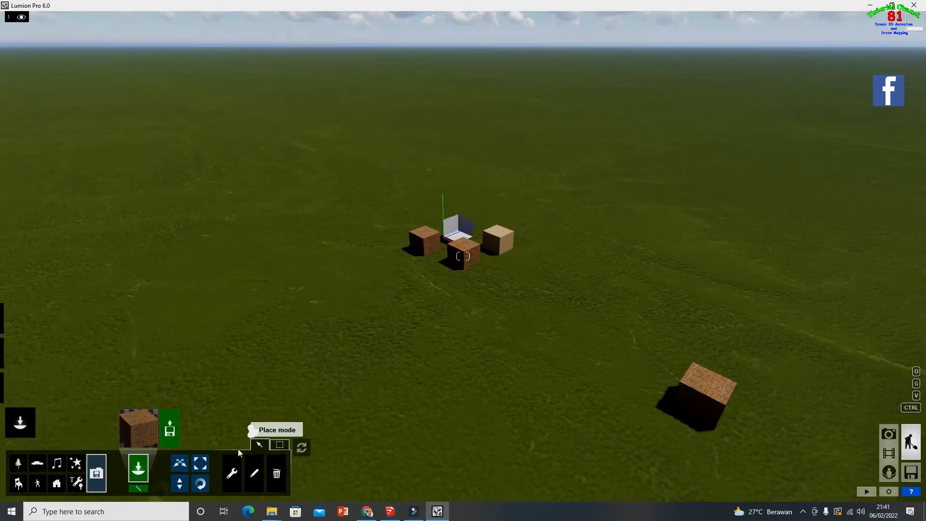
click(185, 466)
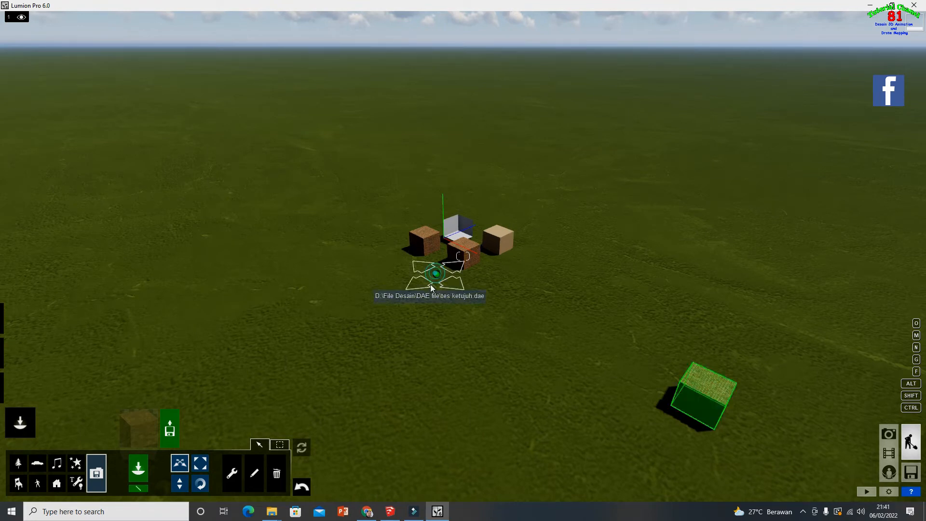
drag(436, 273, 725, 376)
key(w)
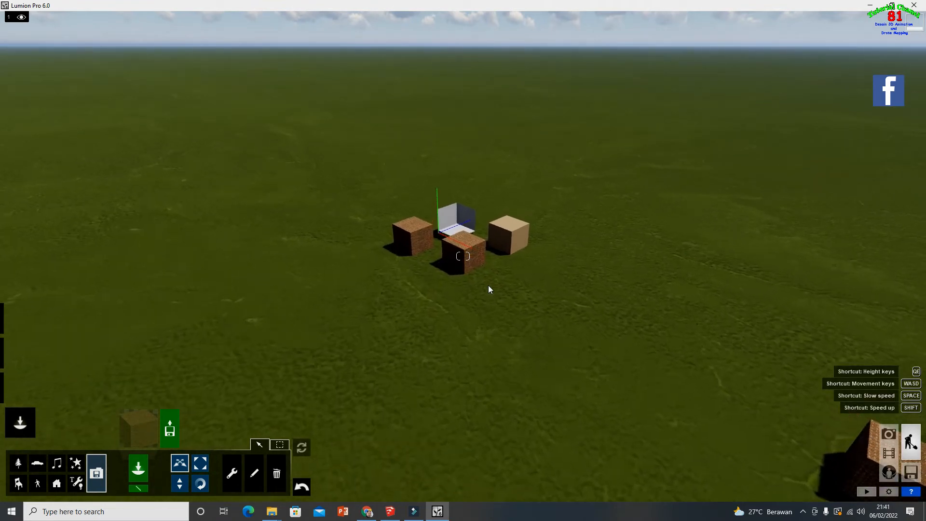
key(w)
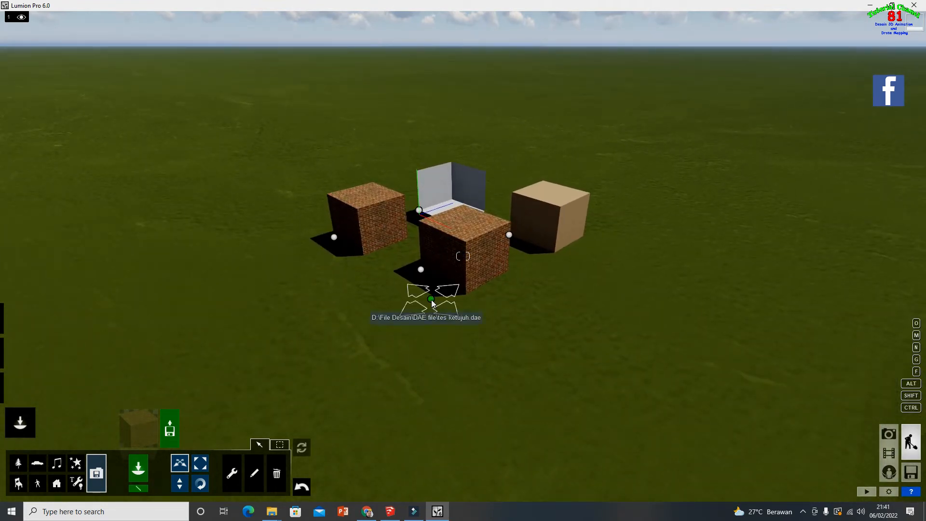
drag(432, 302, 399, 315)
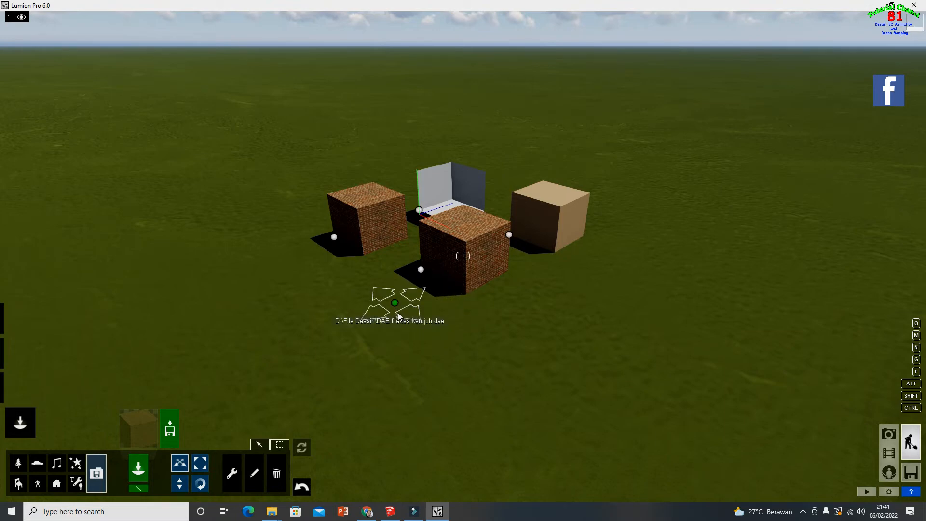
- Move the tes ketujuh insertion point closer to the front brick box, and examine how far its geometry sits from that point
key(w)
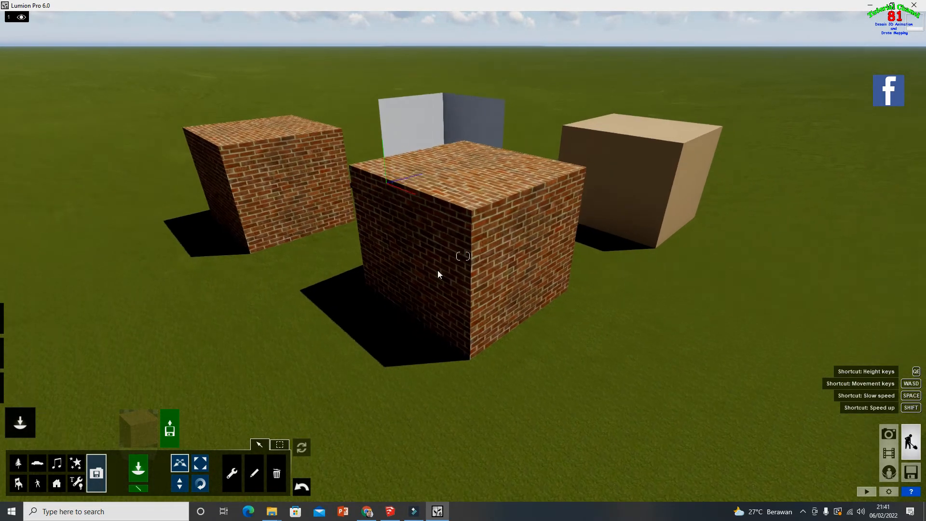
key(s)
key(s)
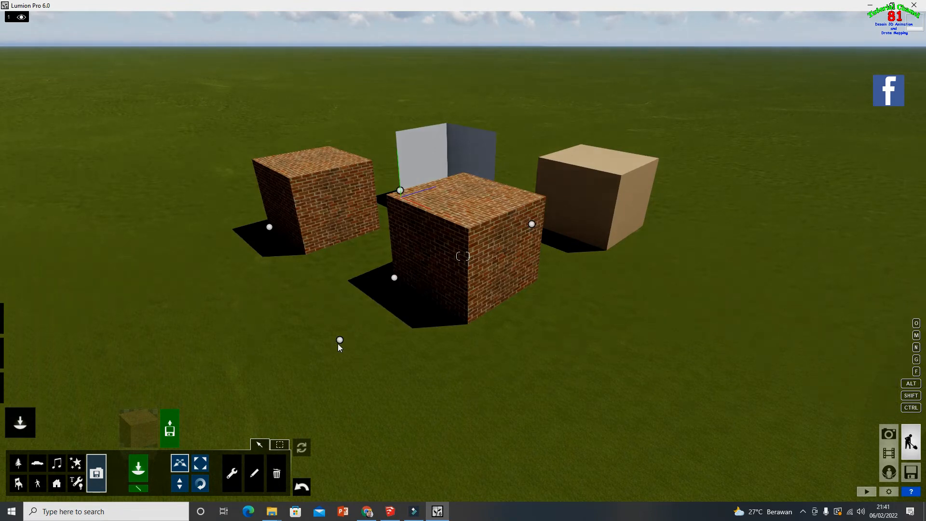
drag(339, 343, 371, 320)
key(s)
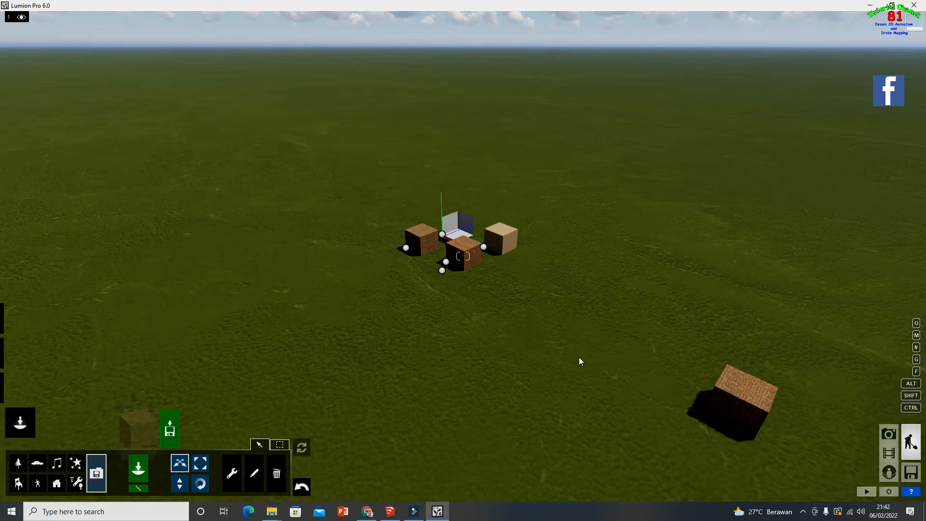
scroll(698, 407, down, 1)
click(709, 394)
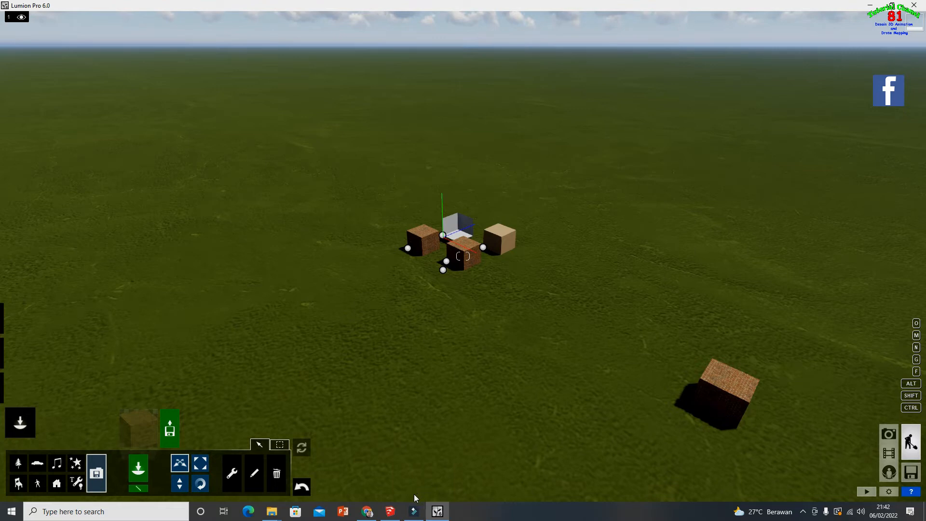
- Switch to SketchUp and draw a ground rectangle with one edge on the red axis, a short distance from the brick box
click(390, 514)
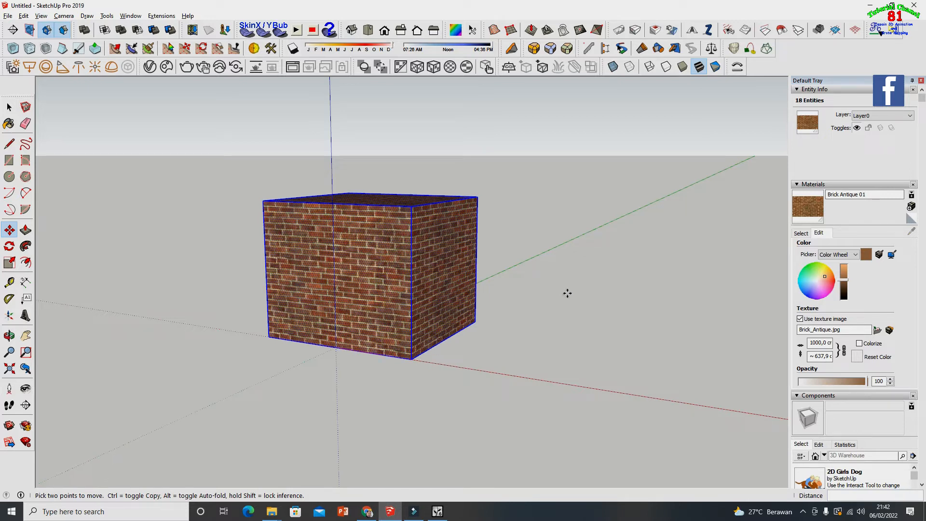
scroll(554, 303, down, 1)
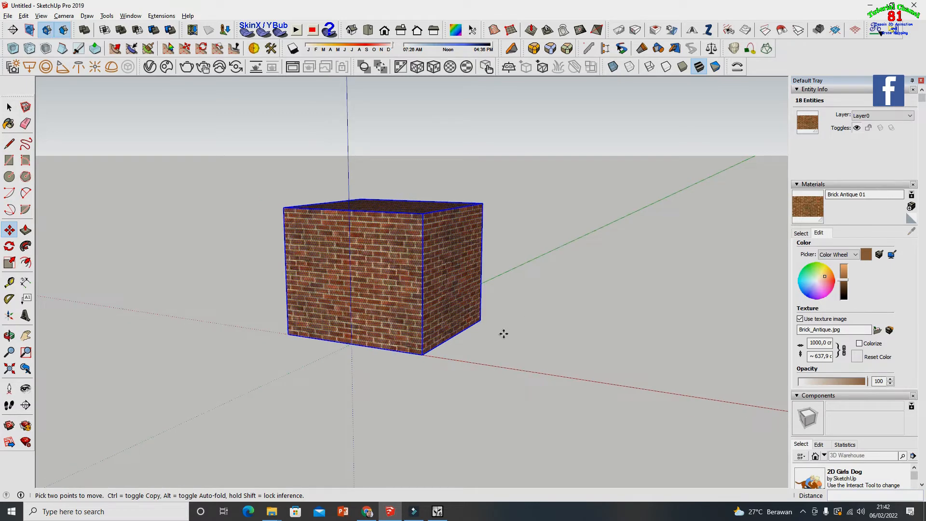
click(8, 107)
scroll(393, 252, down, 2)
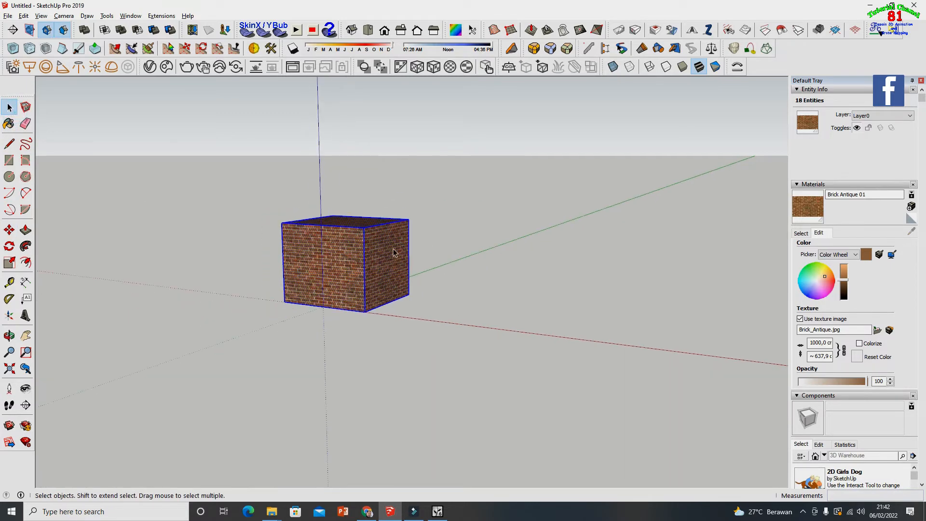
scroll(365, 268, up, 1)
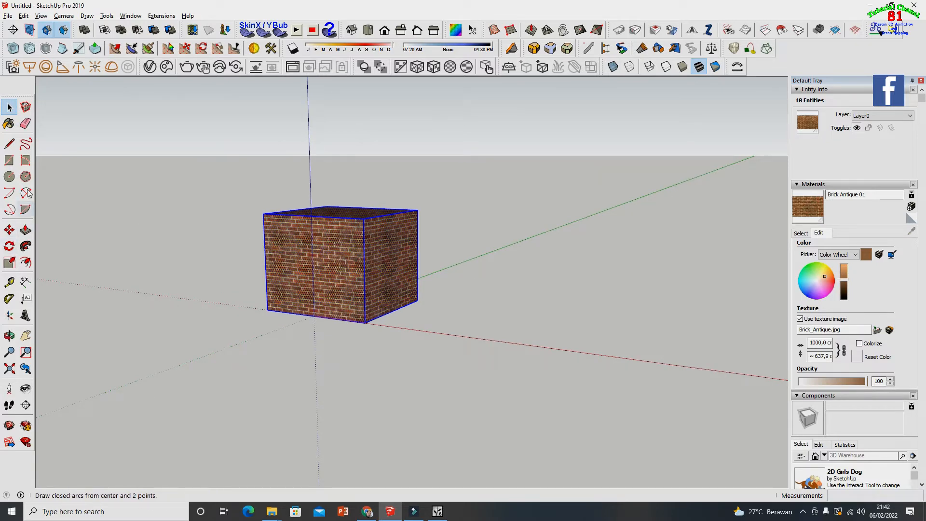
click(9, 161)
scroll(188, 246, down, 3)
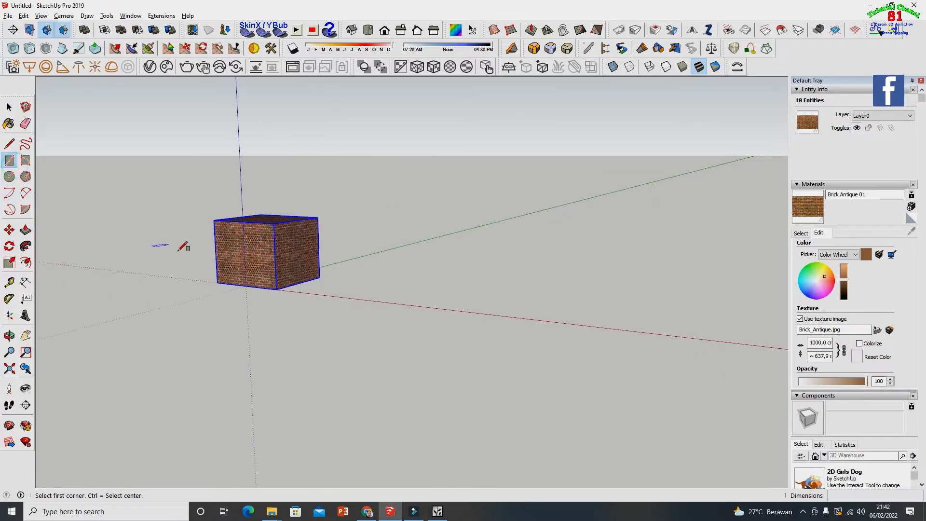
click(360, 291)
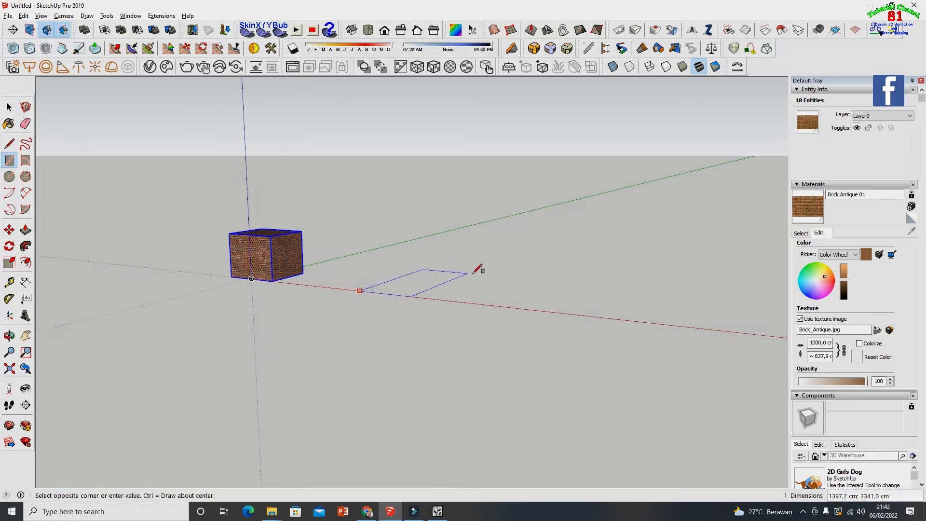
click(503, 273)
scroll(427, 286, up, 3)
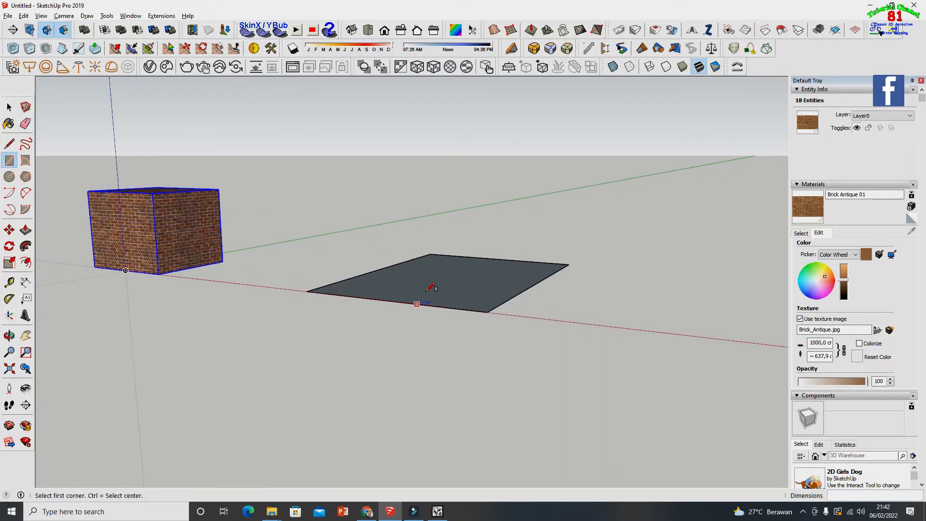
- Push/Pull the new rectangle up about 1618 cm into a box beside the brick box
scroll(506, 341, down, 1)
scroll(382, 289, up, 2)
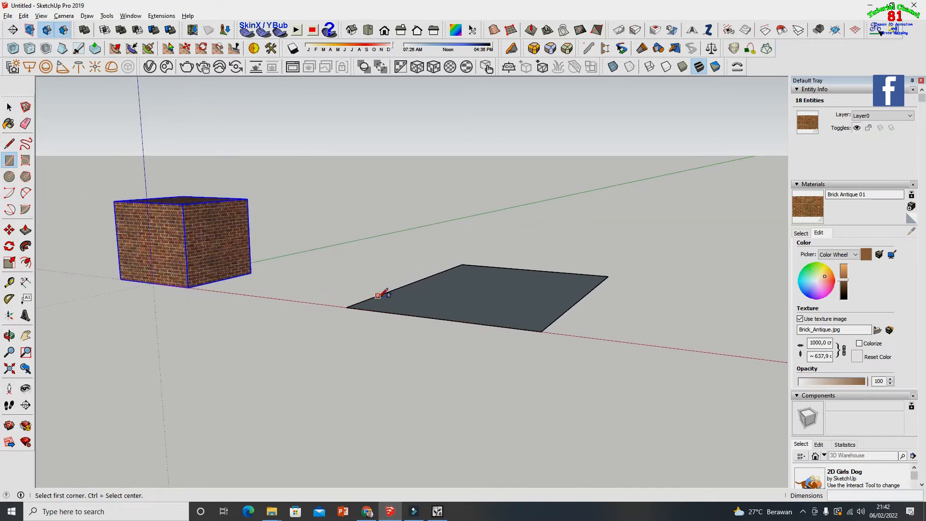
scroll(506, 318, down, 1)
scroll(106, 274, up, 1)
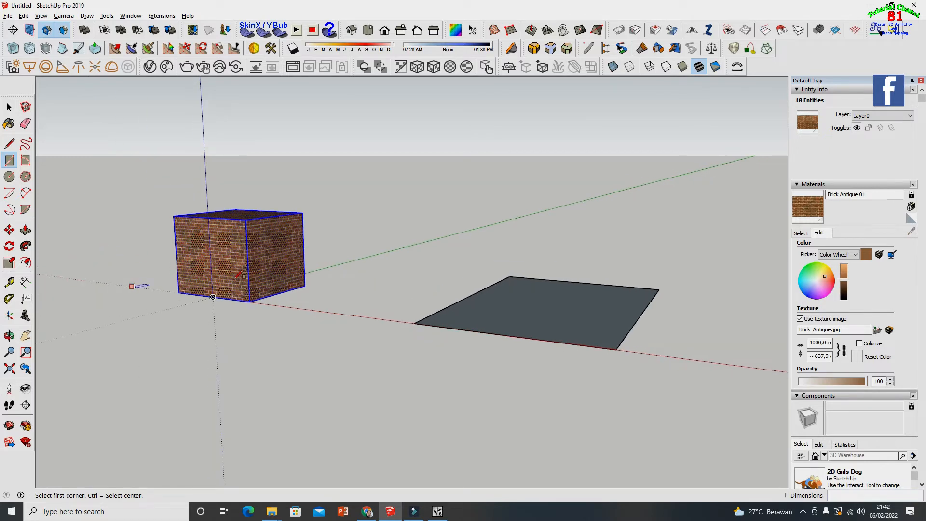
scroll(294, 285, up, 1)
scroll(340, 285, down, 1)
scroll(451, 332, up, 1)
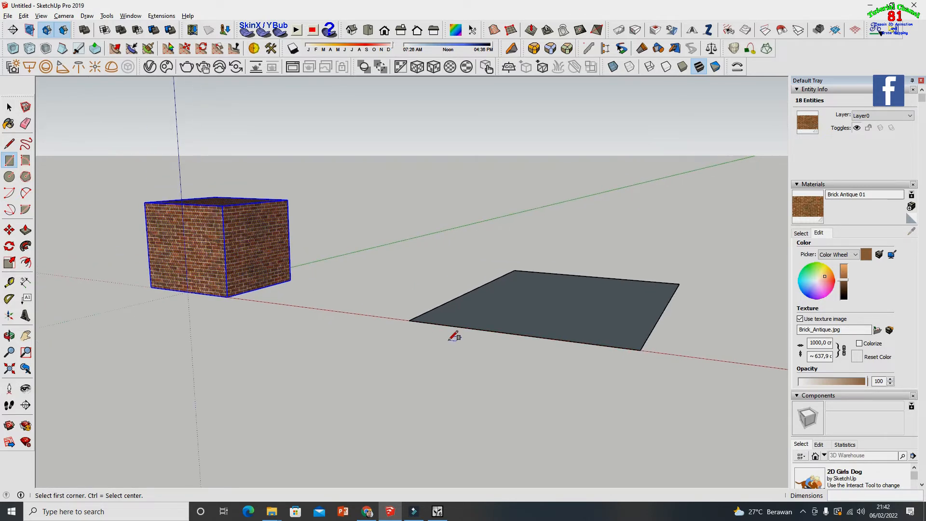
click(10, 335)
scroll(200, 299, down, 2)
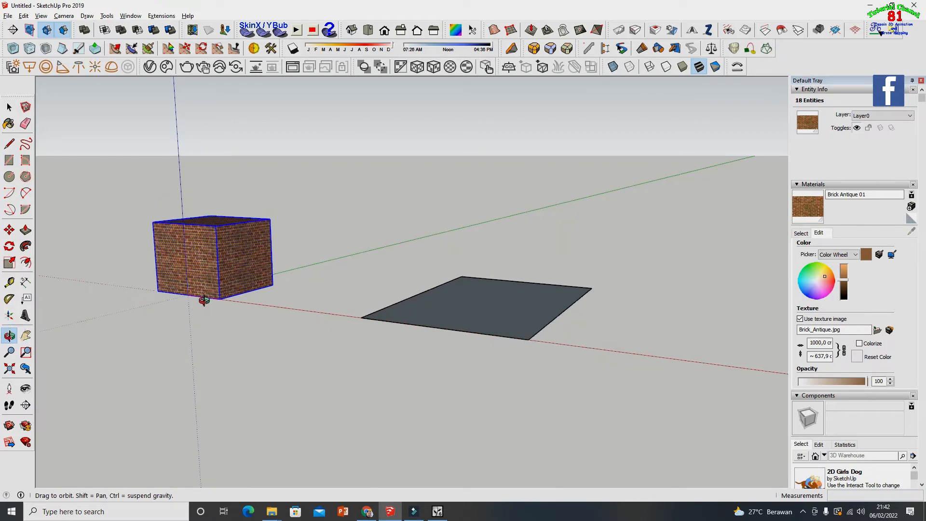
drag(206, 302, 250, 310)
click(26, 230)
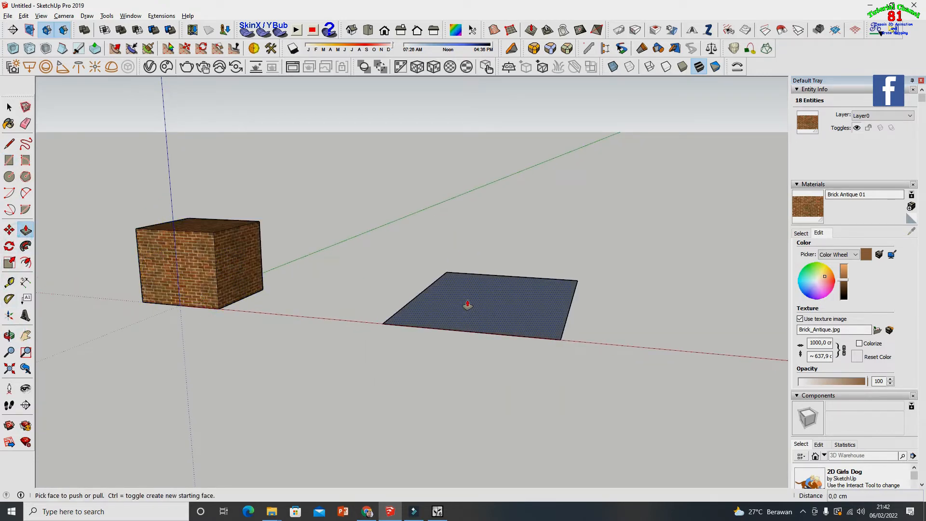
click(466, 302)
click(466, 199)
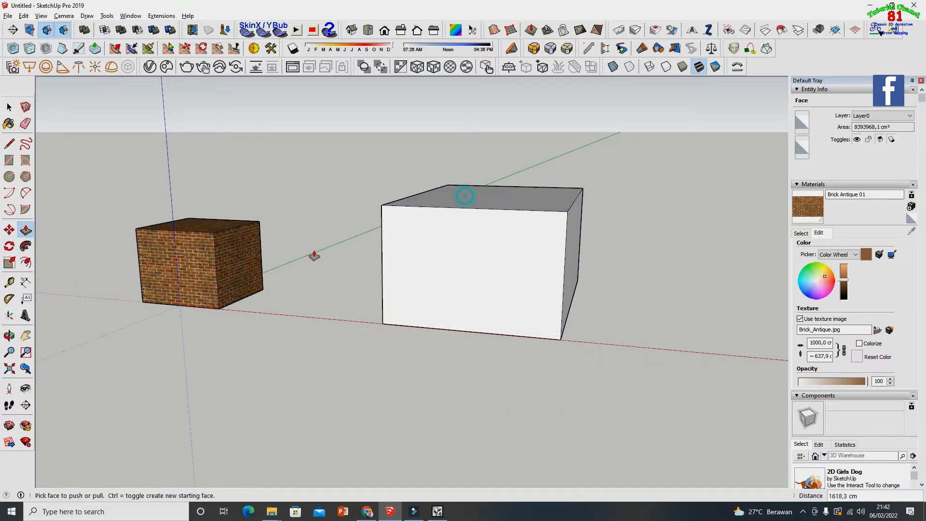
click(9, 106)
scroll(413, 265, down, 2)
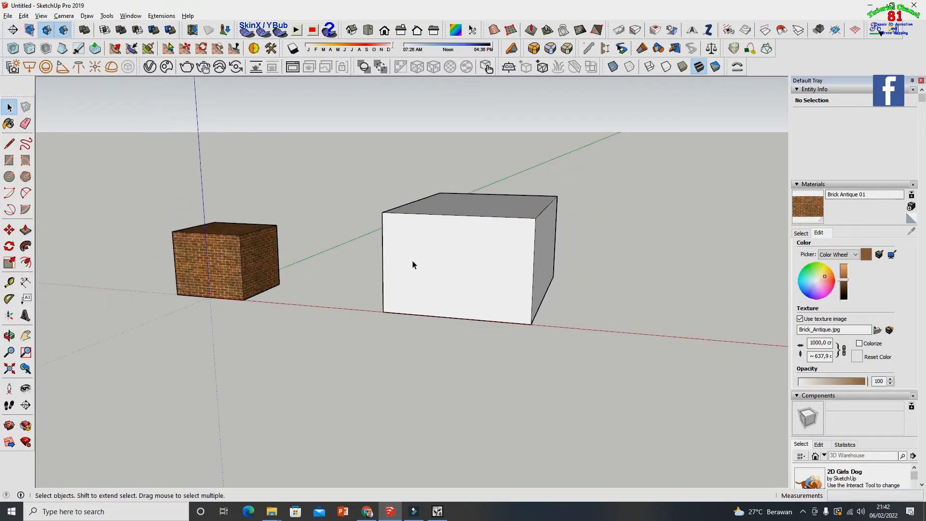
click(9, 335)
drag(231, 272, 361, 262)
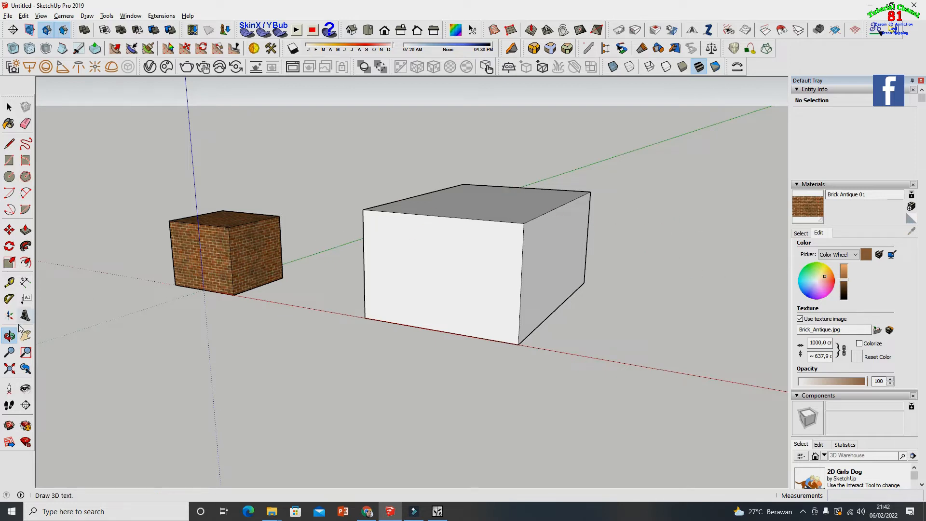
drag(93, 306, 171, 297)
click(9, 107)
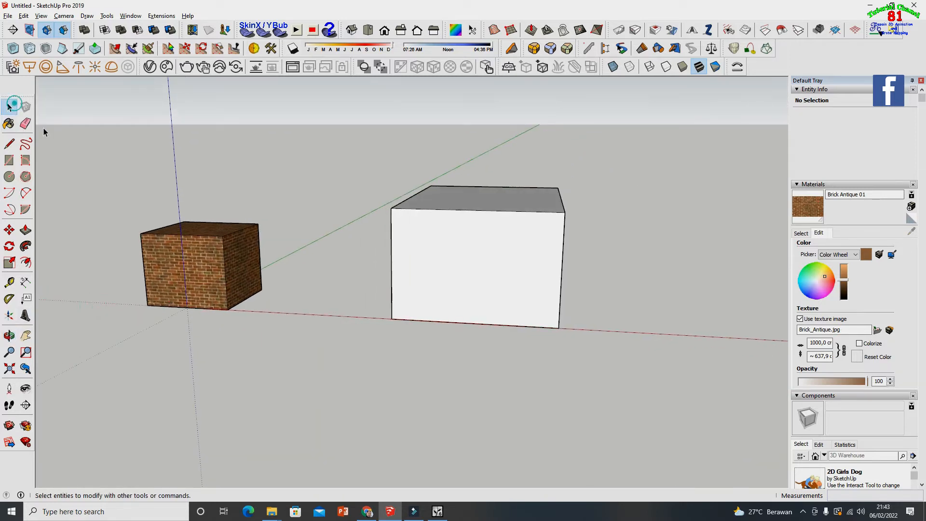
- Select the whole brick box at the origin and paint it with 0128_White from the Colors-Named materials
drag(52, 134, 317, 363)
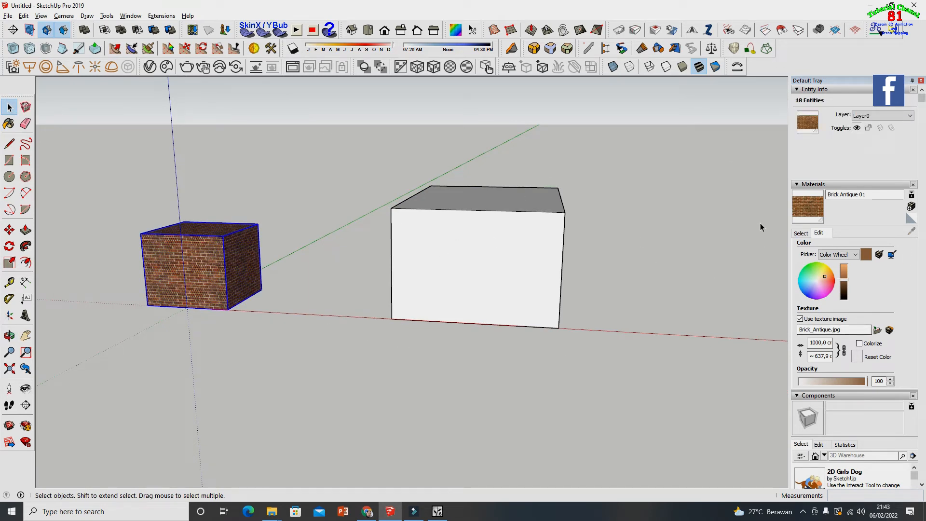
click(800, 233)
click(887, 246)
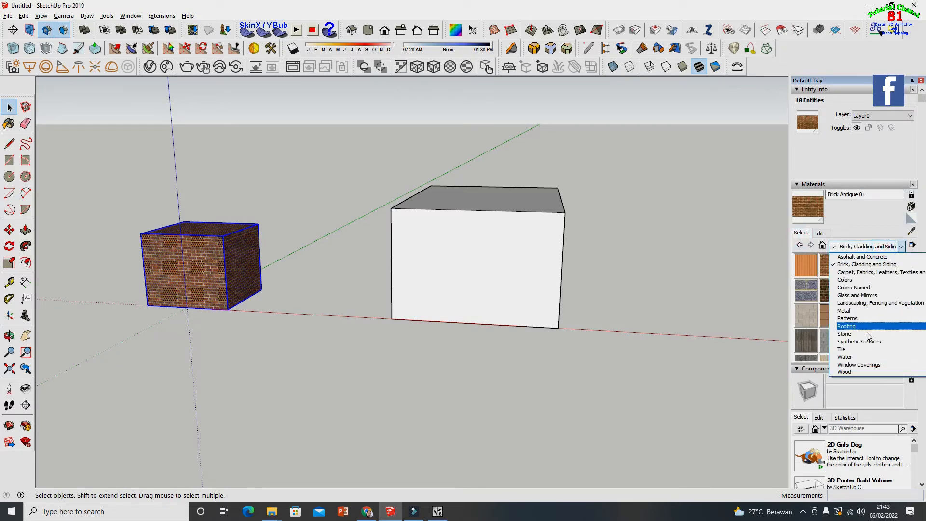
click(853, 288)
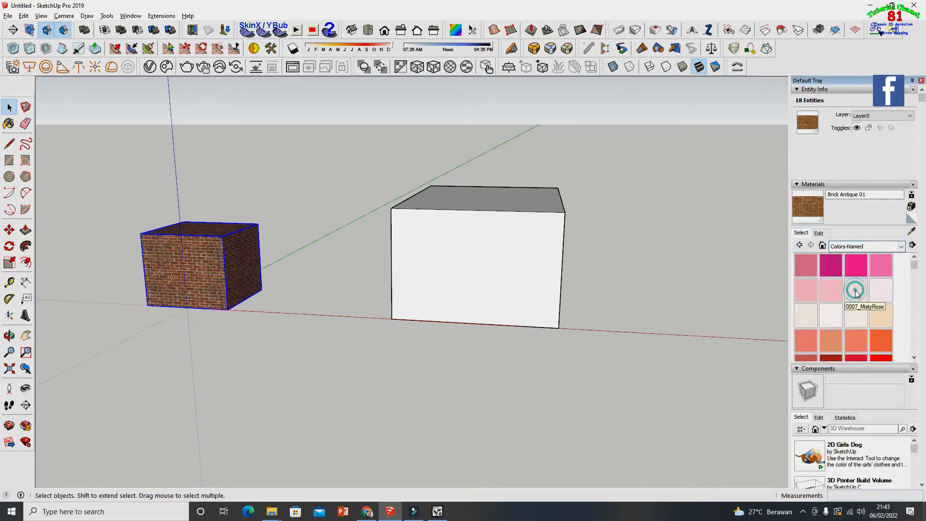
scroll(863, 295, down, 10)
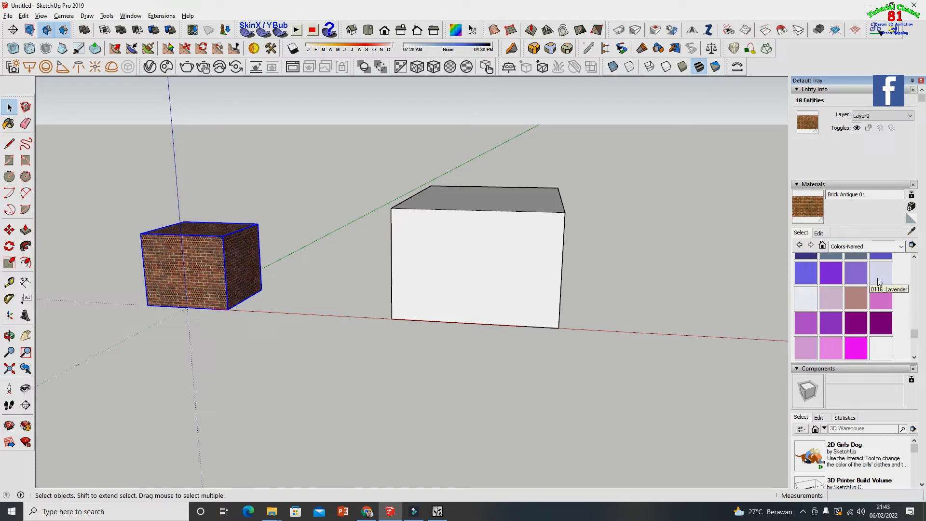
scroll(875, 294, down, 2)
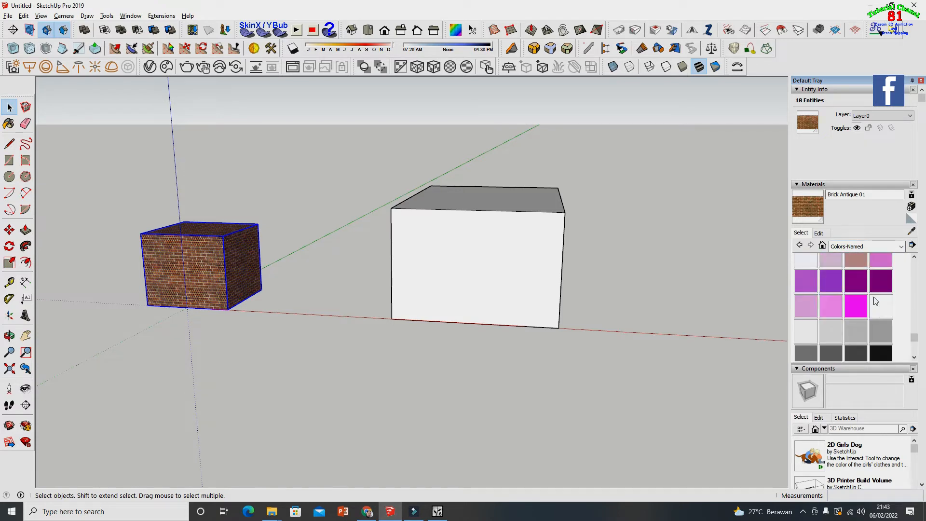
scroll(873, 297, up, 1)
scroll(852, 297, up, 1)
scroll(852, 297, down, 2)
click(880, 306)
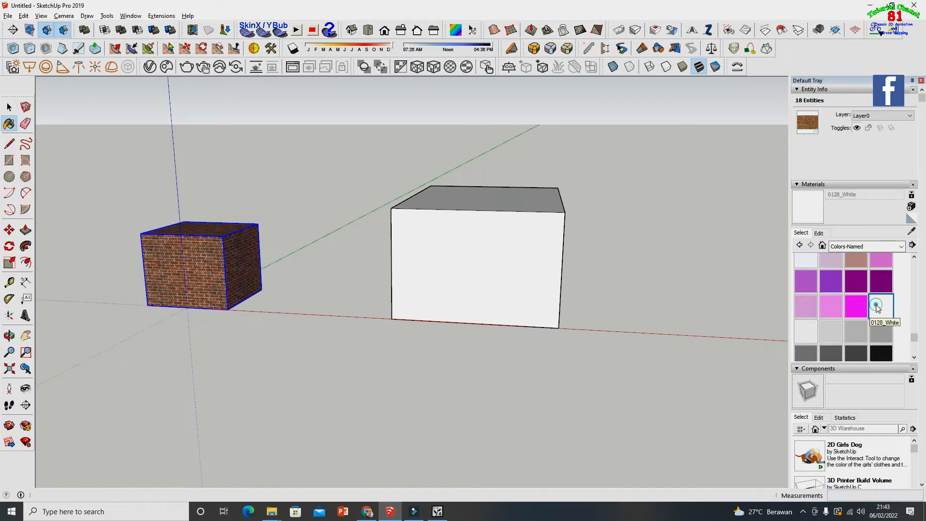
click(256, 258)
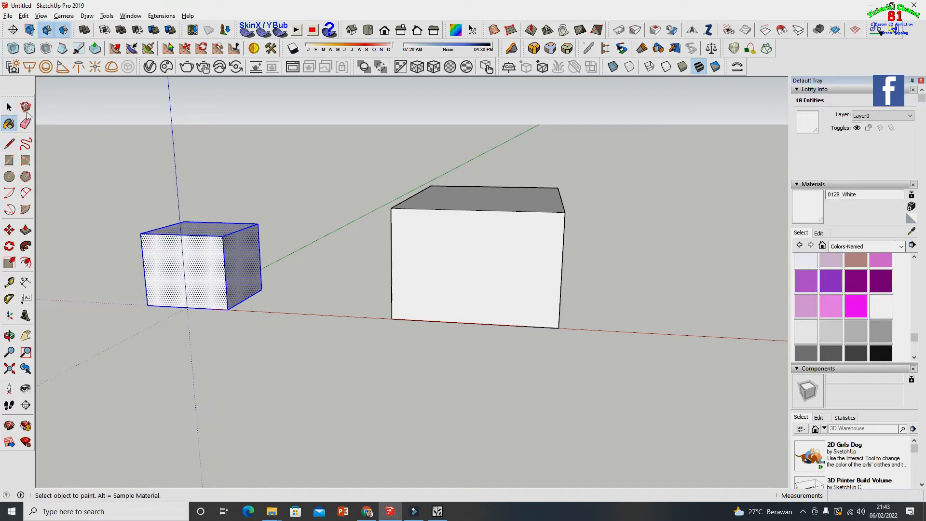
- Select the whole larger box beside it and paint it with 0128_White too
click(9, 107)
click(258, 149)
drag(299, 156, 655, 339)
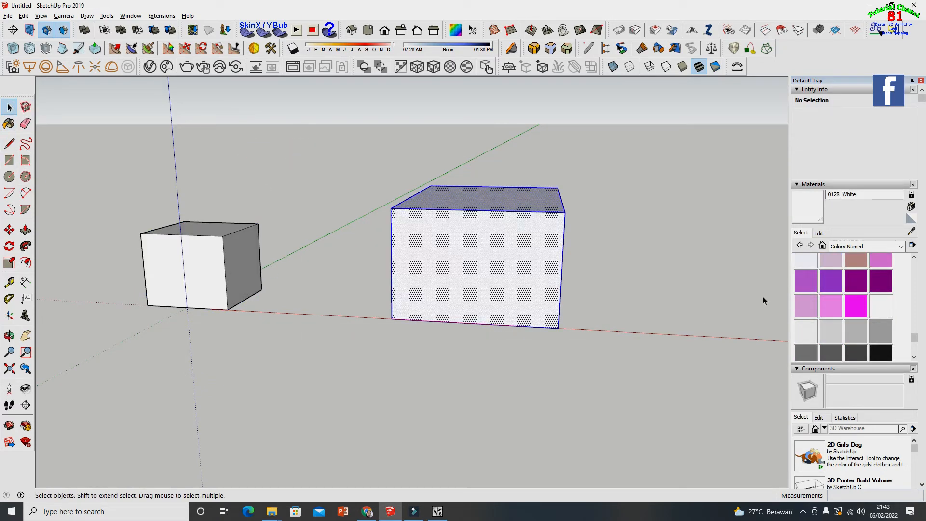
key(b)
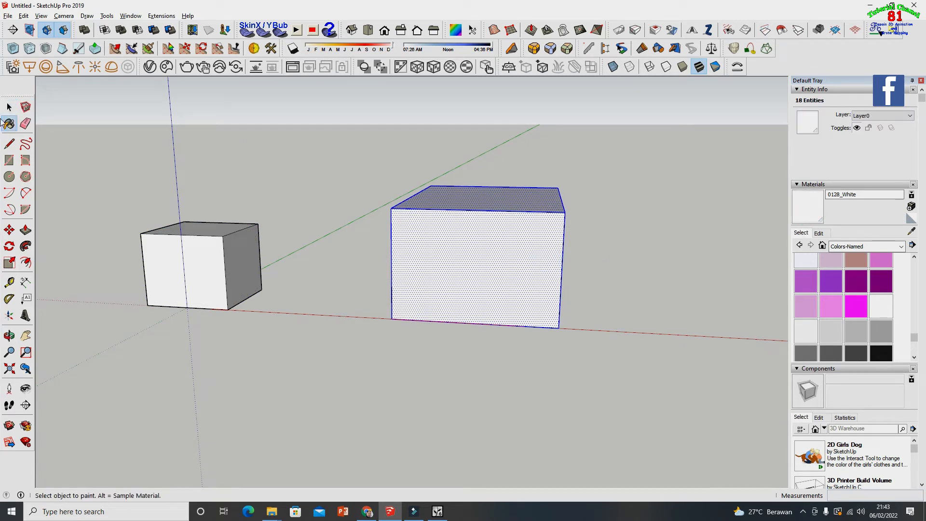
click(9, 107)
scroll(511, 217, down, 2)
scroll(258, 195, up, 1)
scroll(428, 248, up, 1)
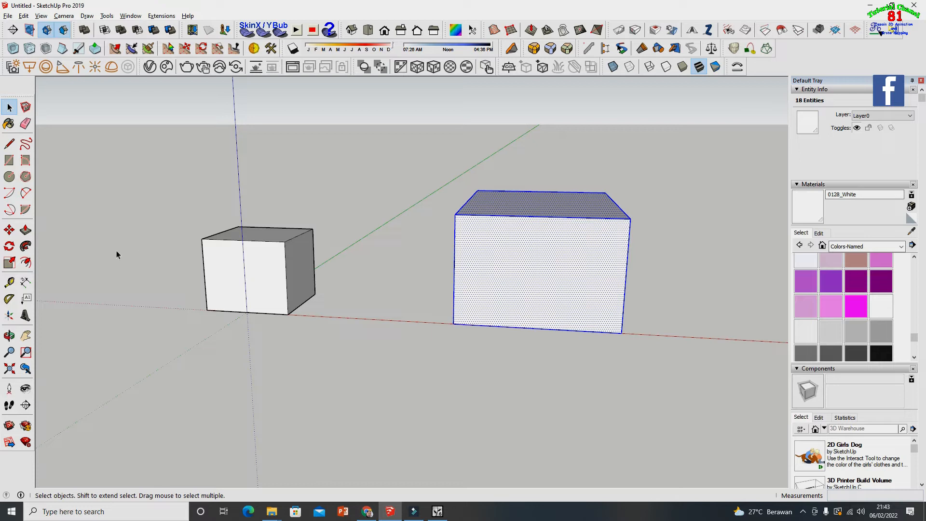
- Inspect the material of the small box's side face and the large box's front face
click(9, 335)
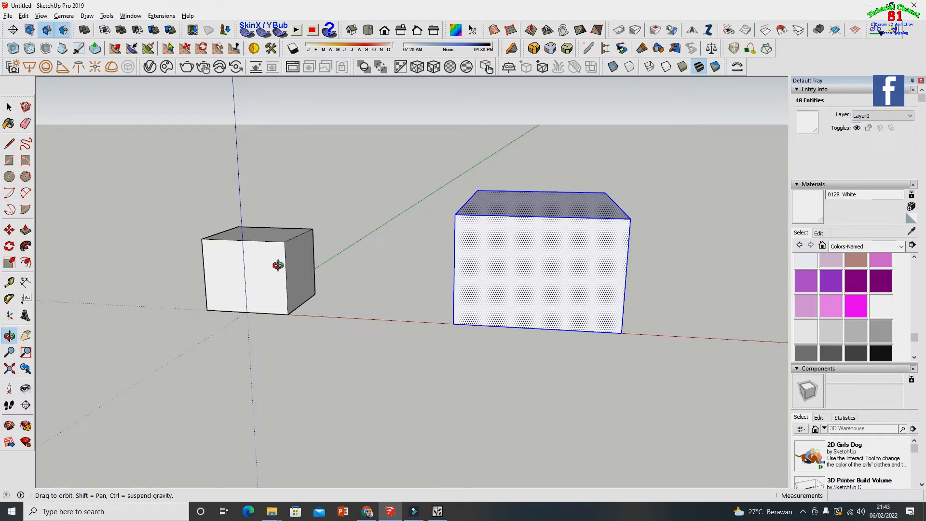
click(9, 107)
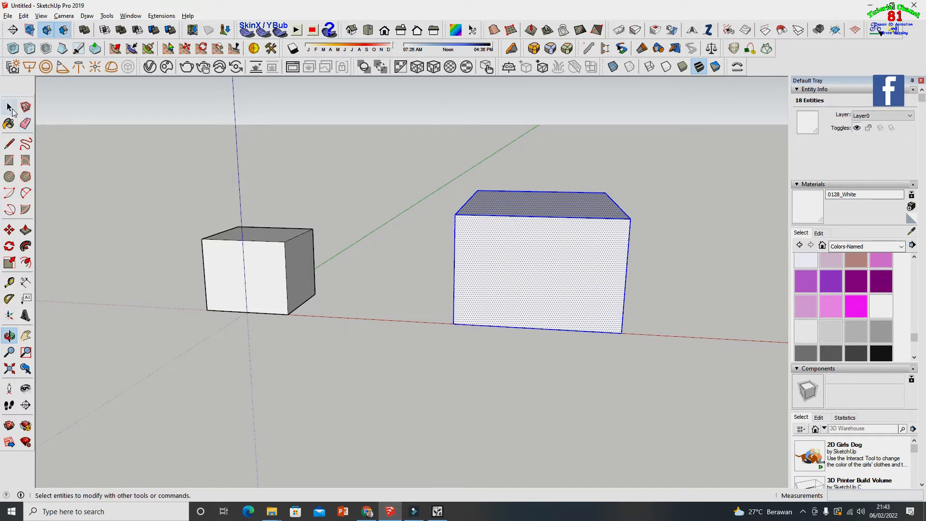
click(299, 269)
click(519, 276)
click(309, 277)
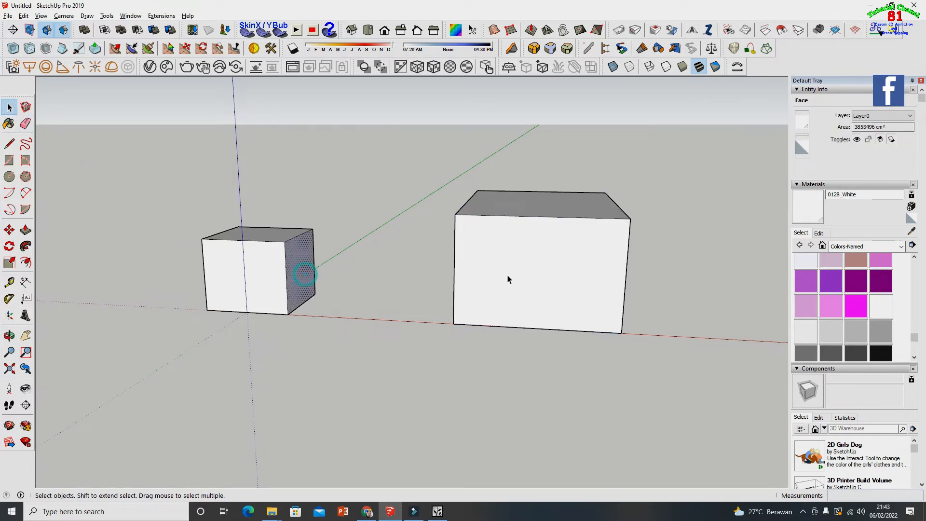
click(520, 274)
- Paint the large box's top face with Brick Colored Blue from the Brick, Cladding and Siding materials
click(9, 335)
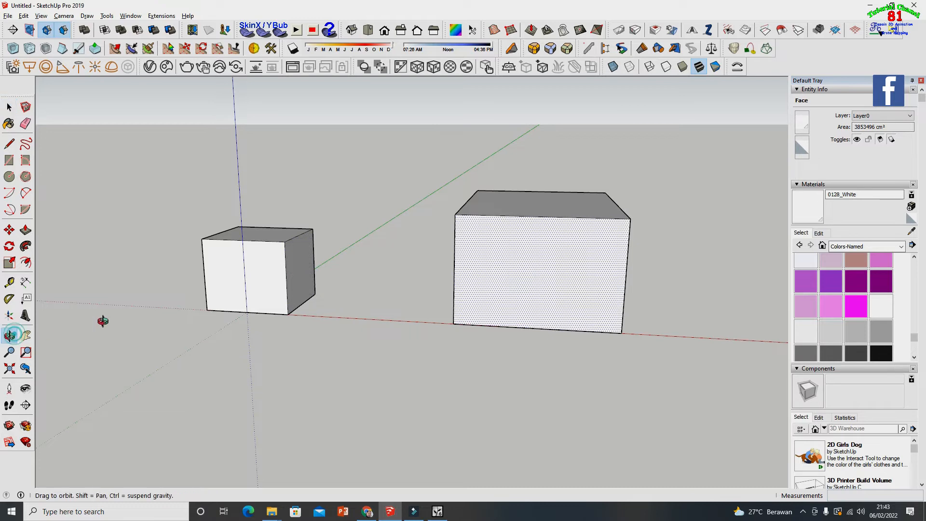
drag(173, 301, 136, 318)
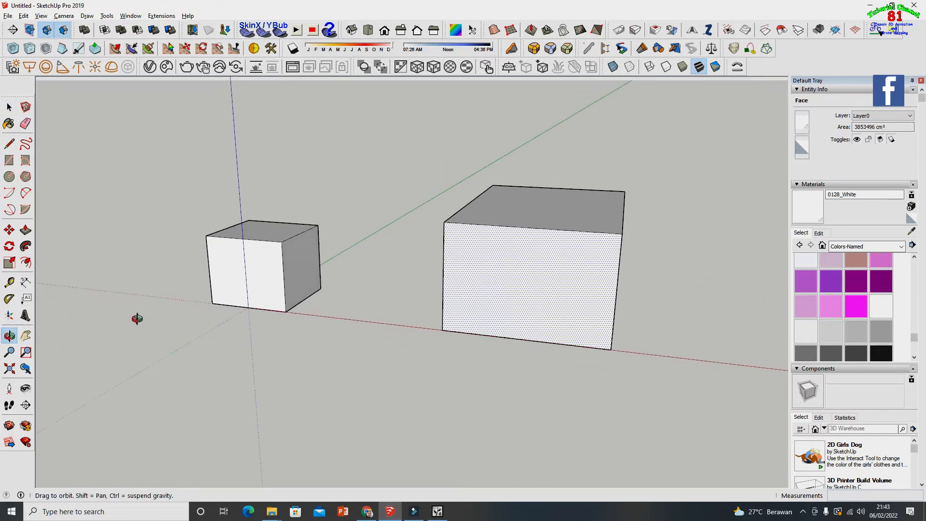
drag(474, 287, 378, 275)
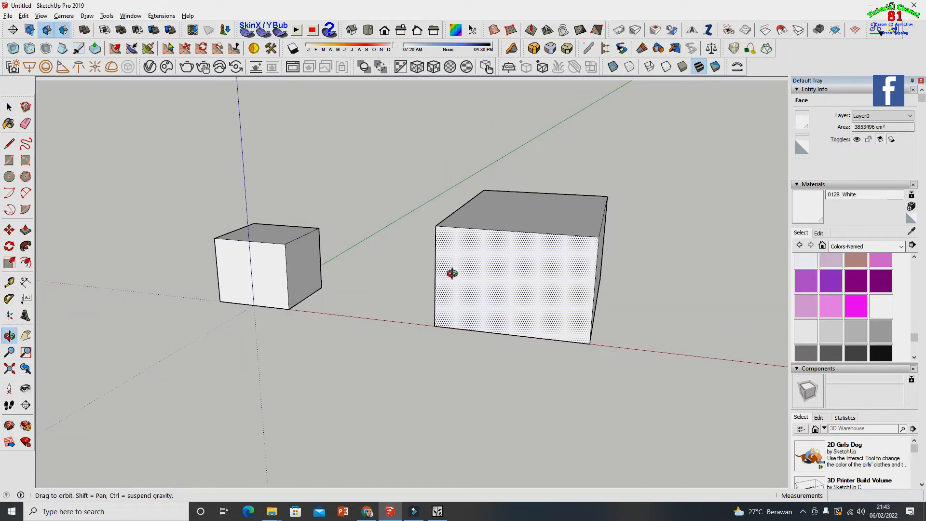
drag(450, 270, 465, 273)
scroll(465, 273, down, 3)
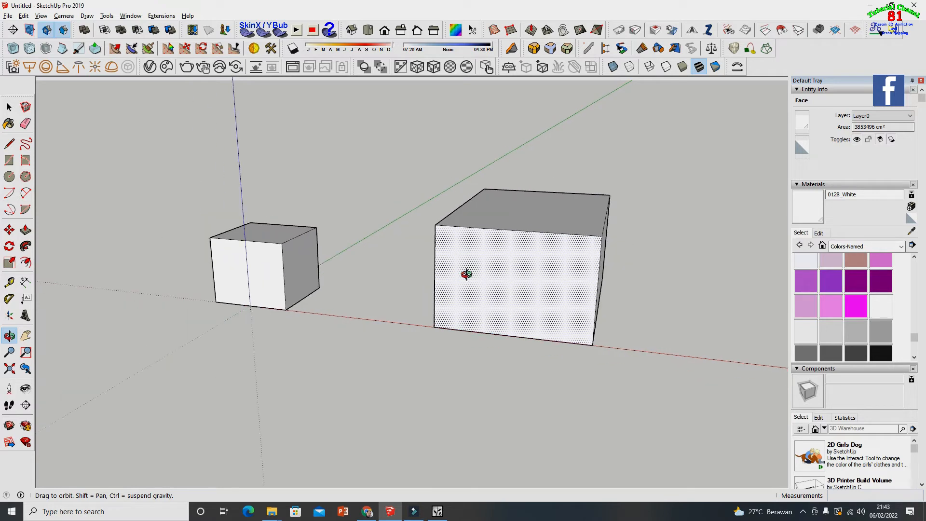
click(11, 333)
drag(149, 263, 150, 339)
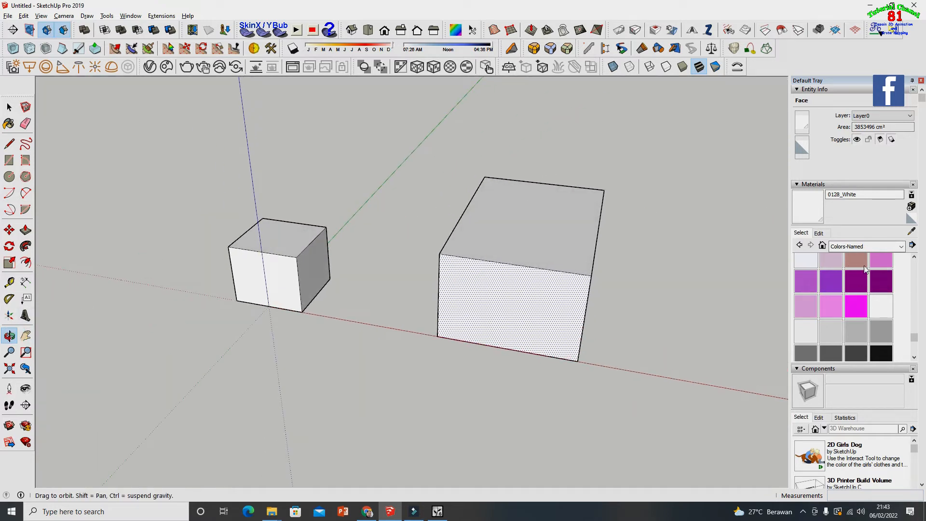
click(863, 263)
click(863, 246)
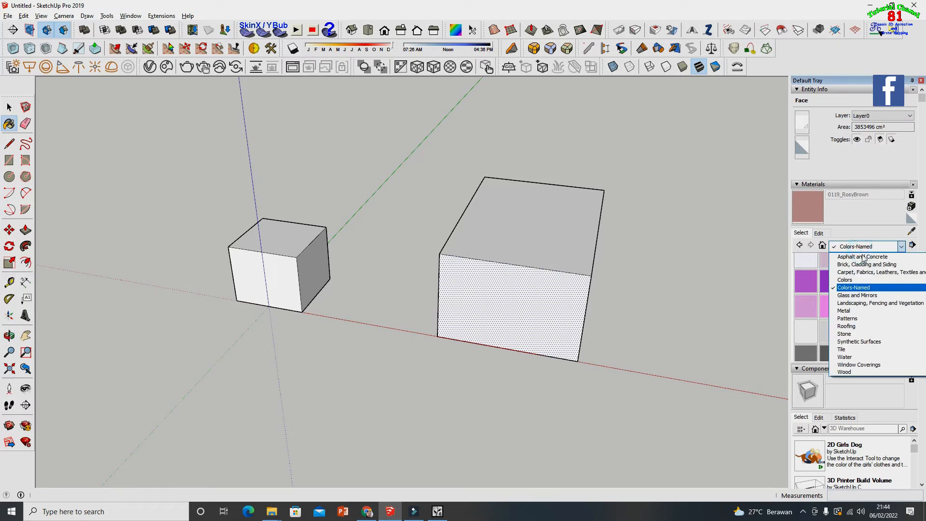
click(863, 265)
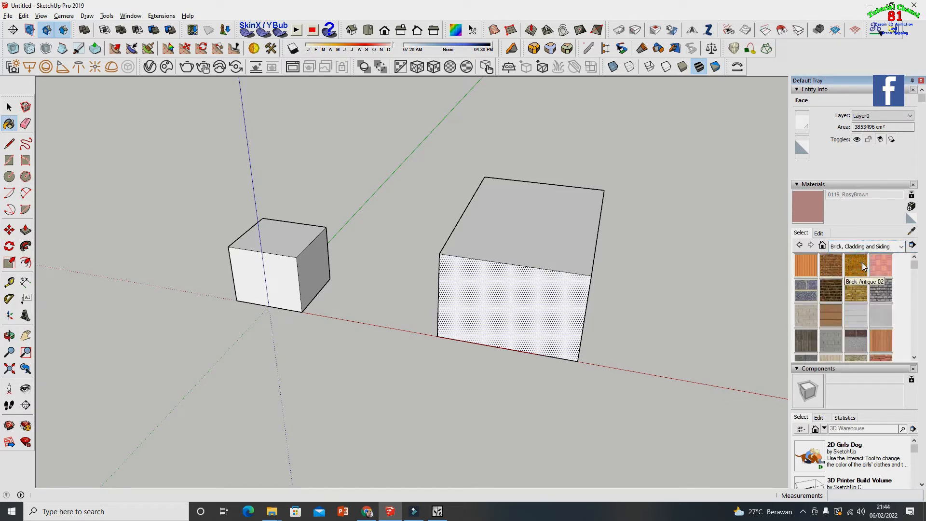
click(805, 289)
click(544, 225)
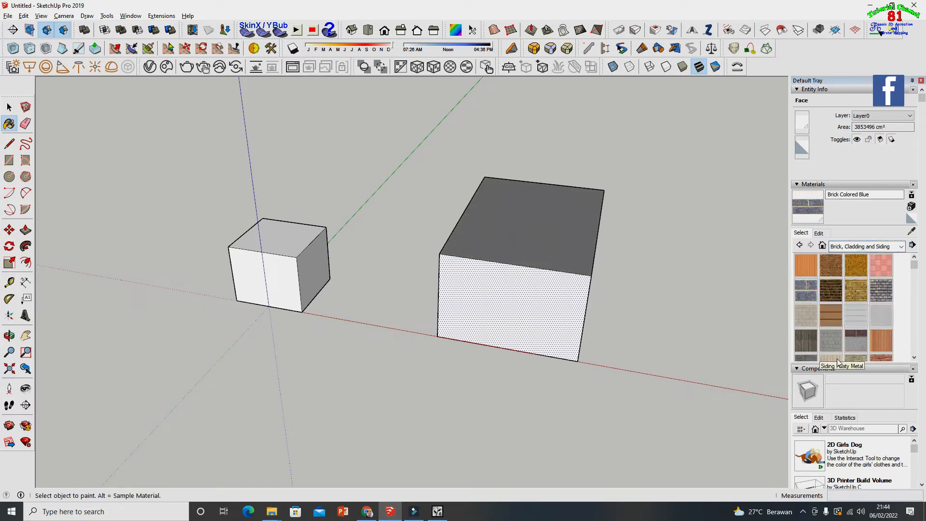
- Set the Brick Colored Blue texture width to 1000 cm
click(819, 233)
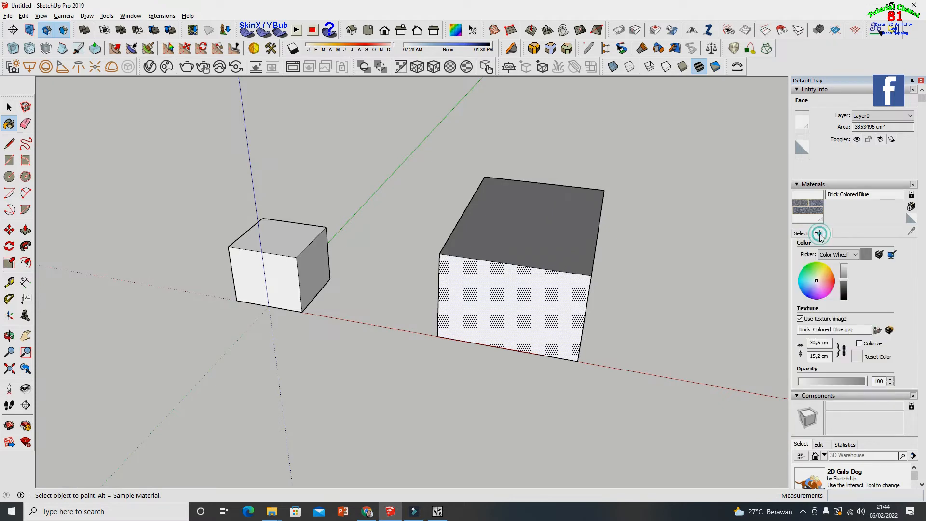
click(819, 342)
text(1)
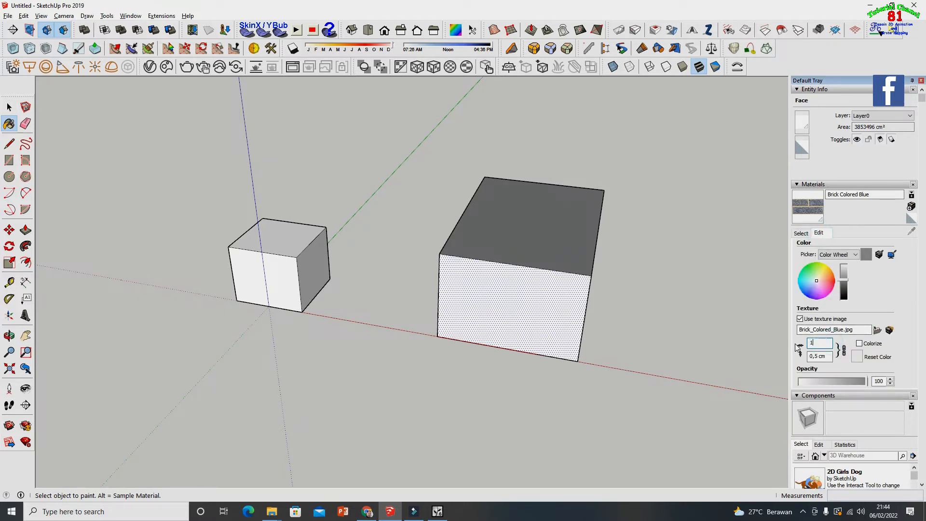
text(000)
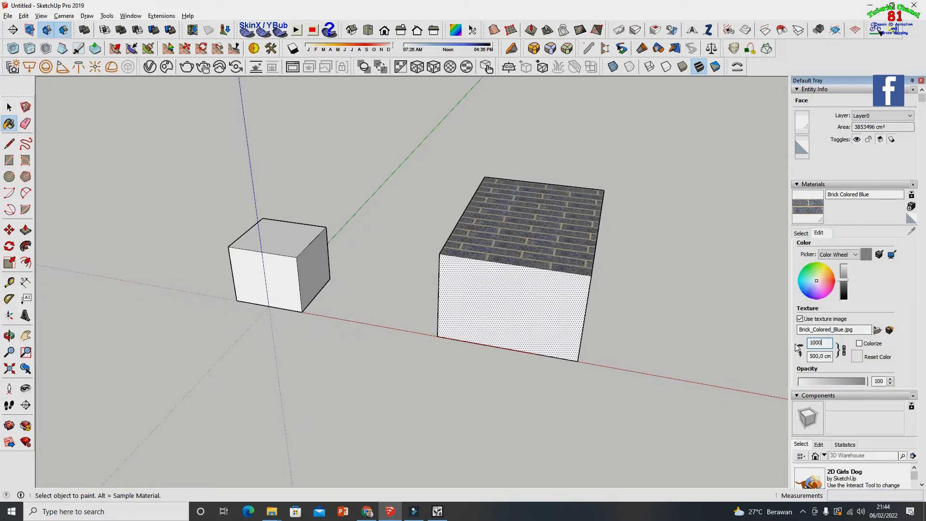
click(6, 108)
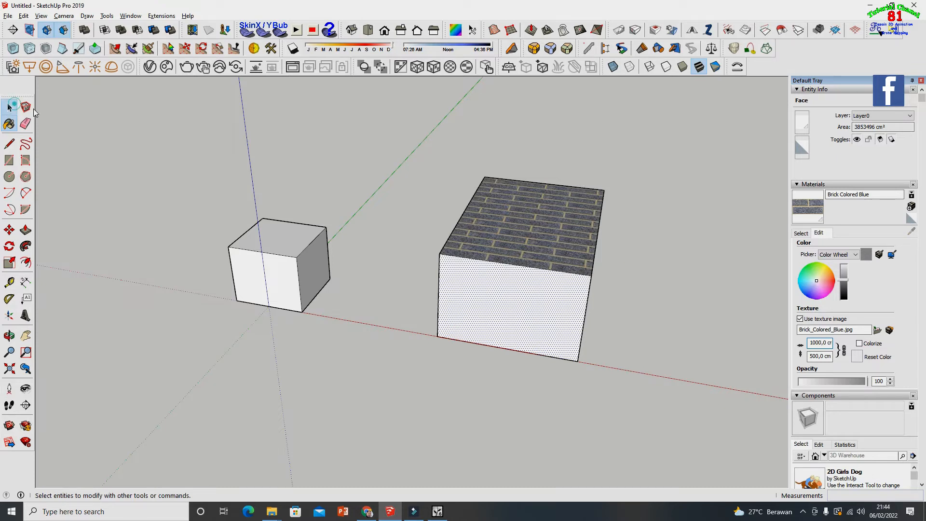
- Paint the small box's top face with Rough Square Concrete Block from the Brick, Cladding and Siding materials
scroll(339, 180, down, 1)
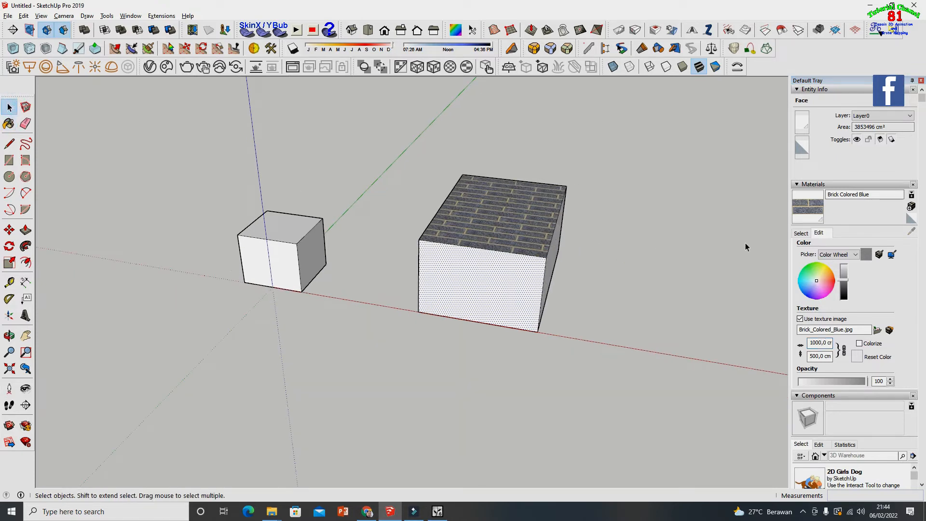
scroll(745, 248, down, 1)
scroll(323, 238, up, 1)
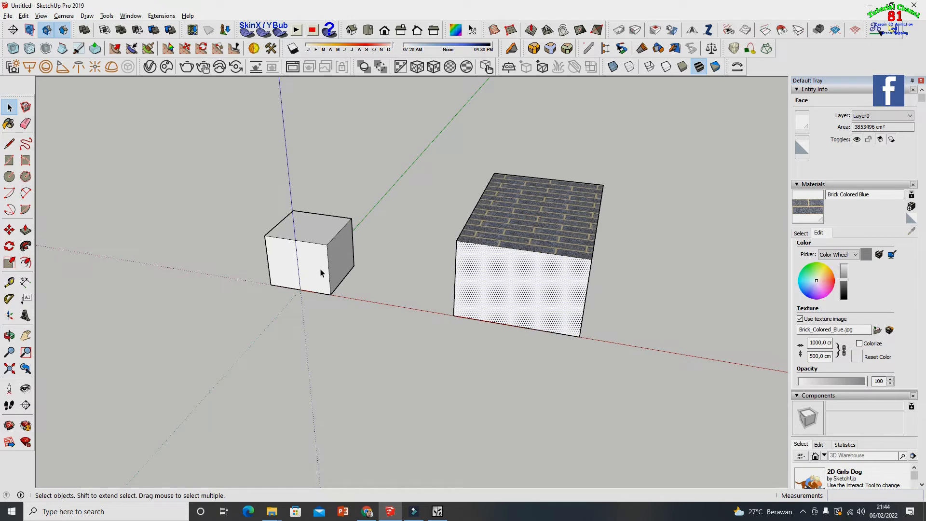
scroll(321, 273, up, 1)
click(807, 232)
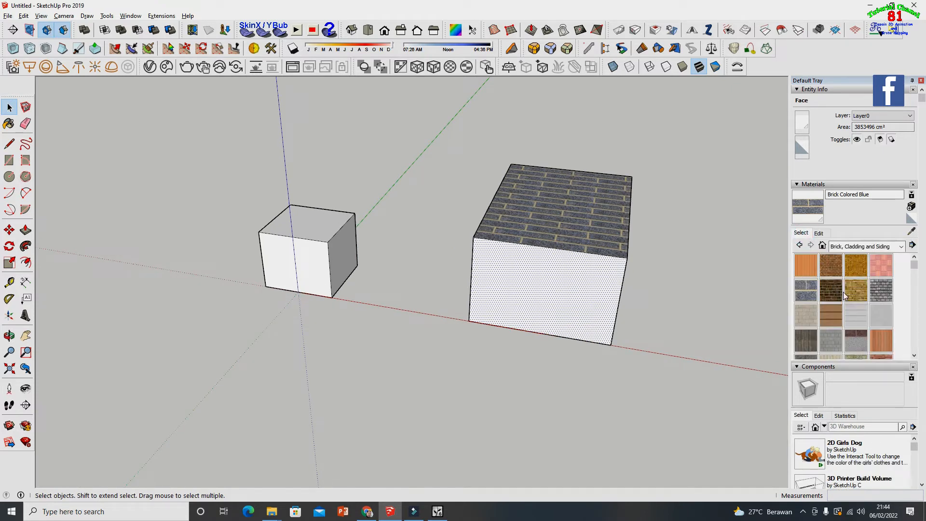
scroll(829, 338, down, 2)
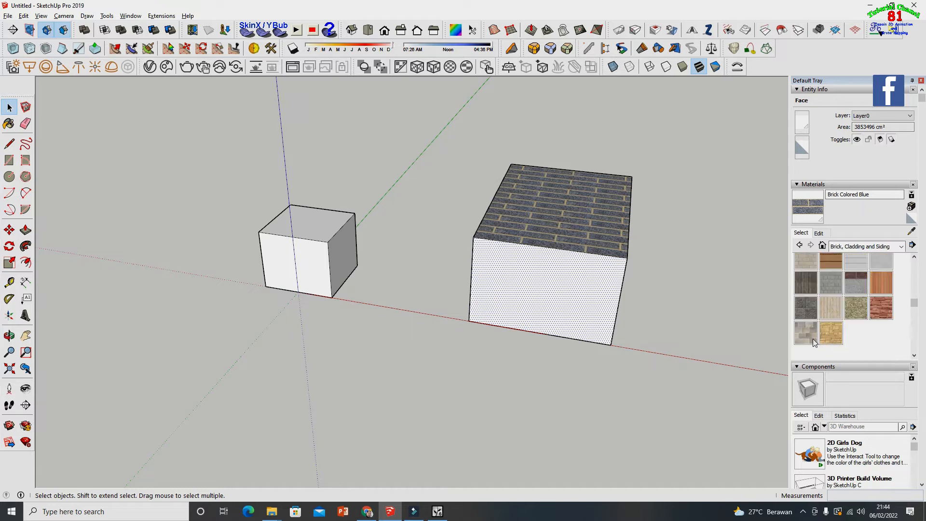
click(806, 307)
click(321, 222)
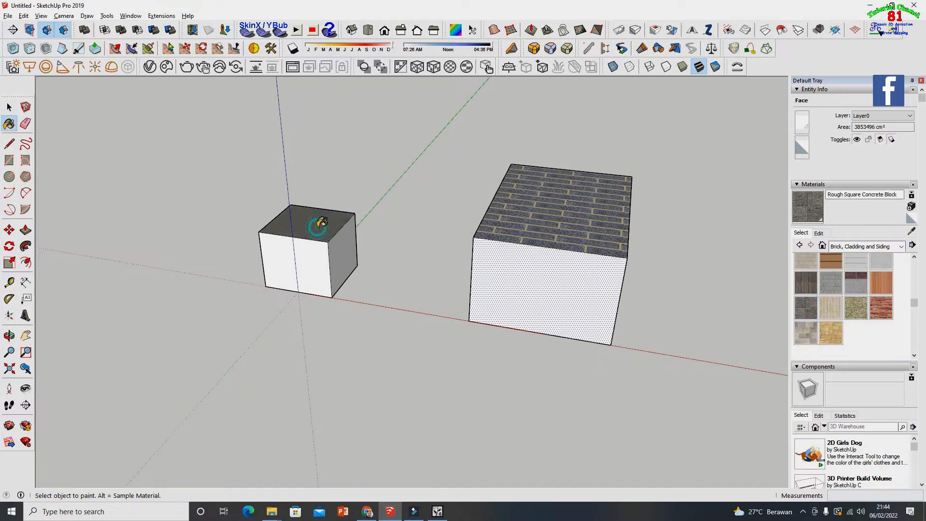
- Paint the small box's top face with Cladding Siding Tan
click(830, 261)
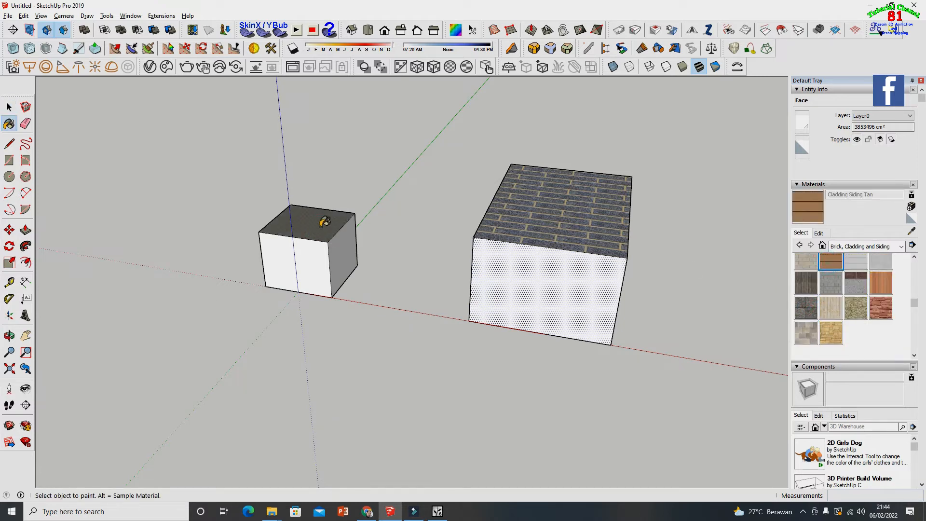
click(320, 217)
scroll(277, 215, up, 2)
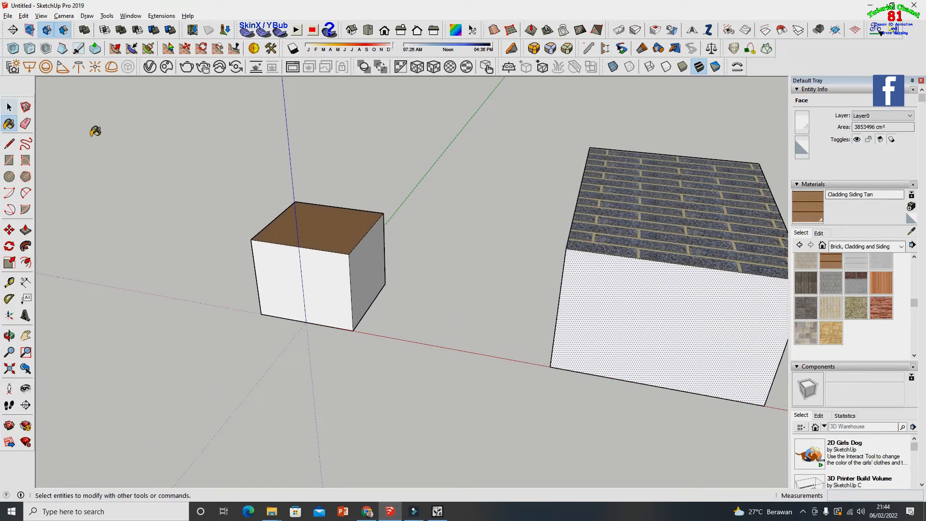
- Set the Cladding Siding Tan texture width to 1000 cm
click(818, 233)
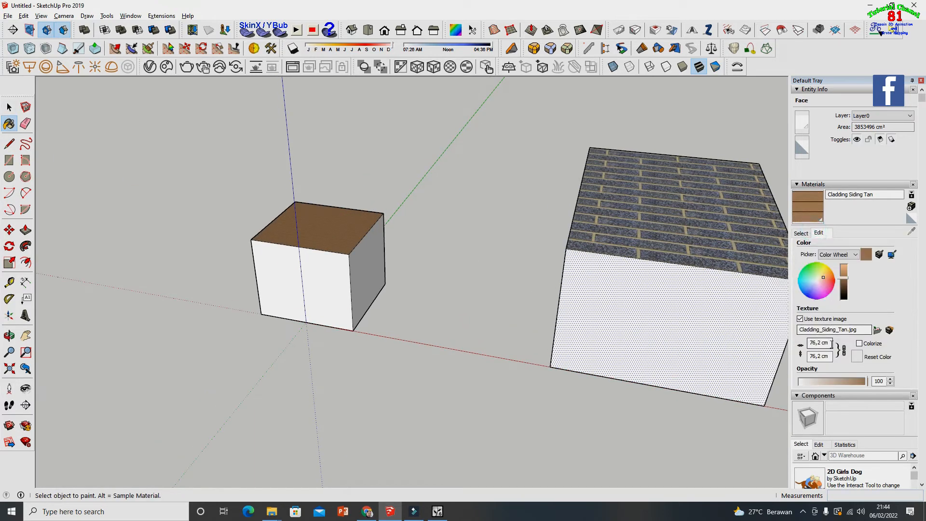
text(100)
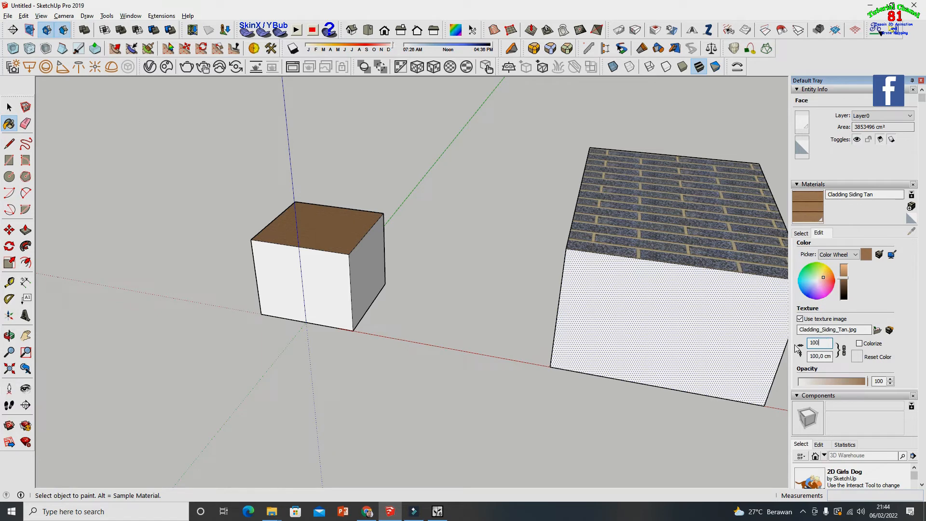
text(0)
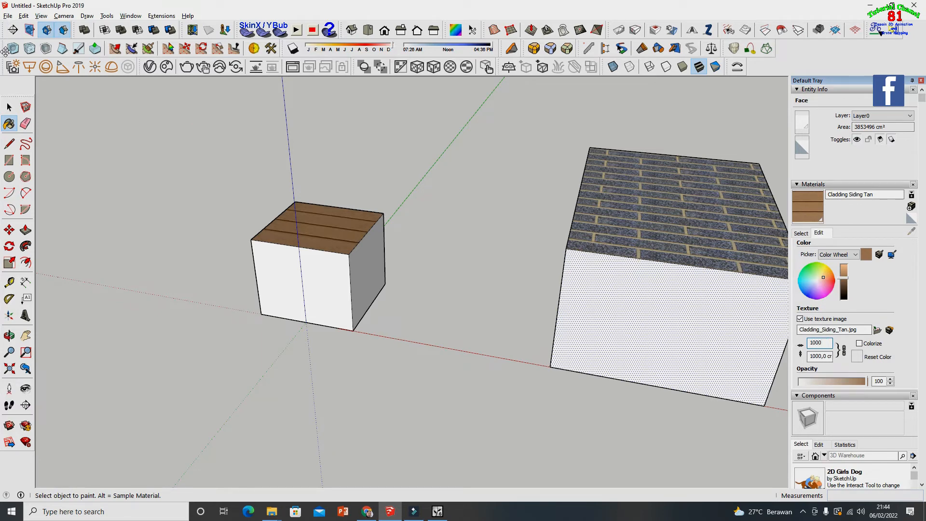
click(9, 107)
- Export both boxes as a COLLADA 3D model named "tes kedelapan" in the DAE file folder
scroll(349, 166, down, 3)
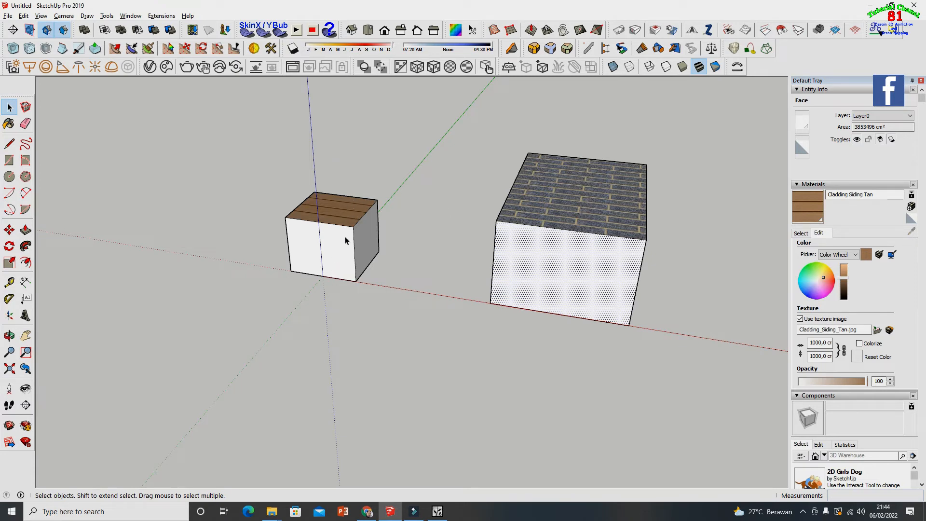
click(9, 336)
drag(91, 298, 301, 316)
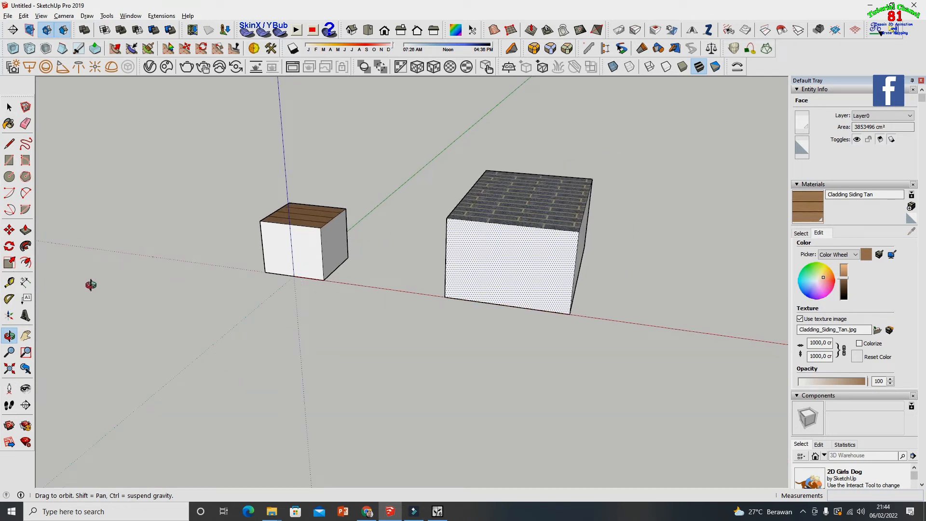
click(8, 16)
mouse_move(35, 178)
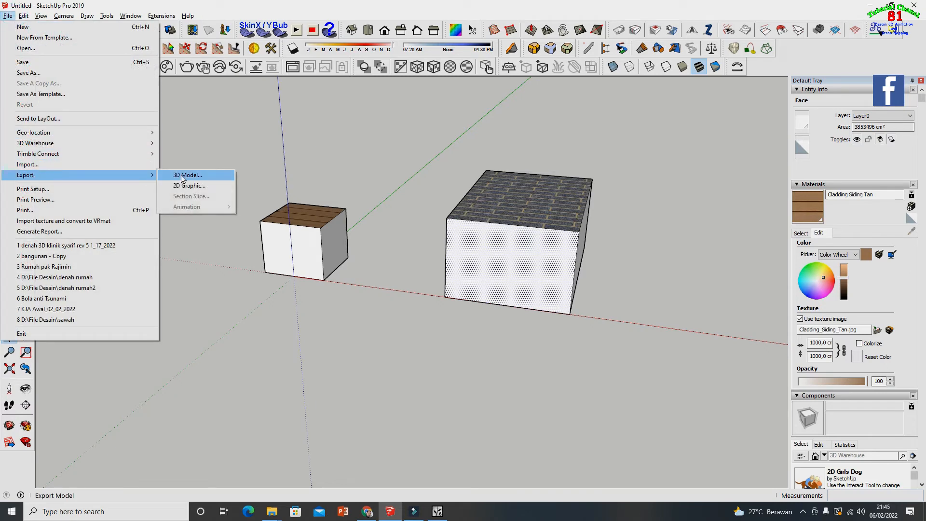
click(183, 175)
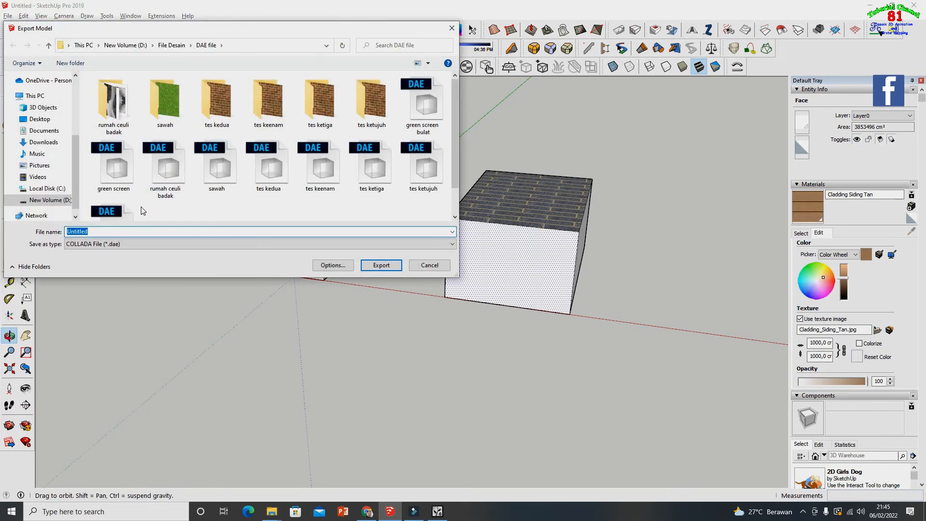
scroll(152, 206, down, 1)
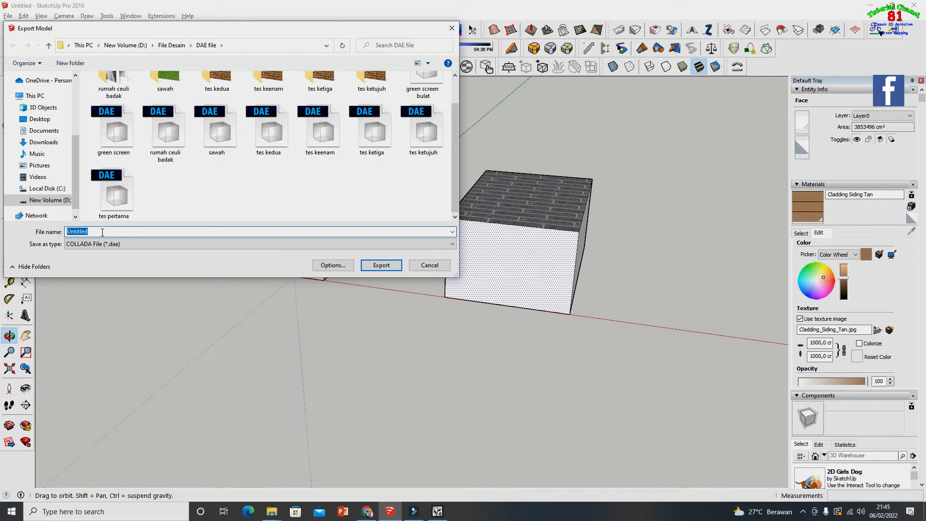
text(te)
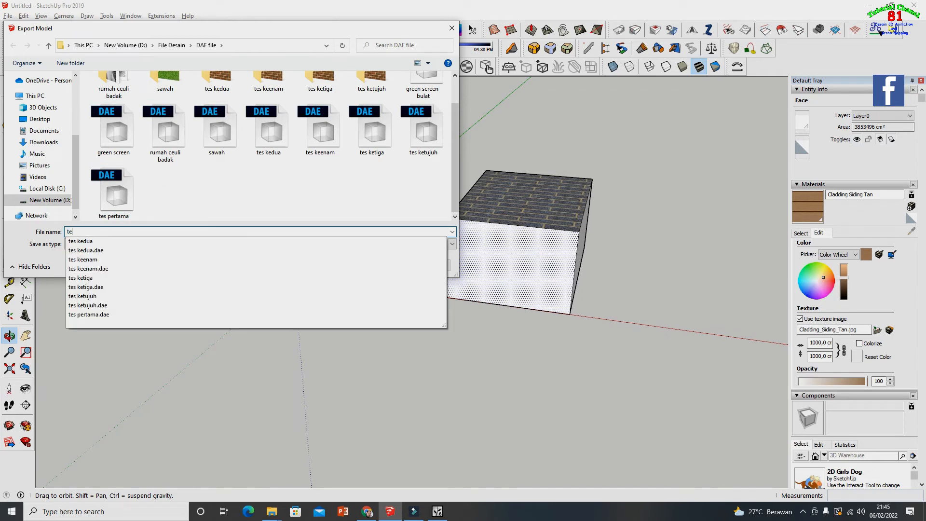
text(s kedelapan)
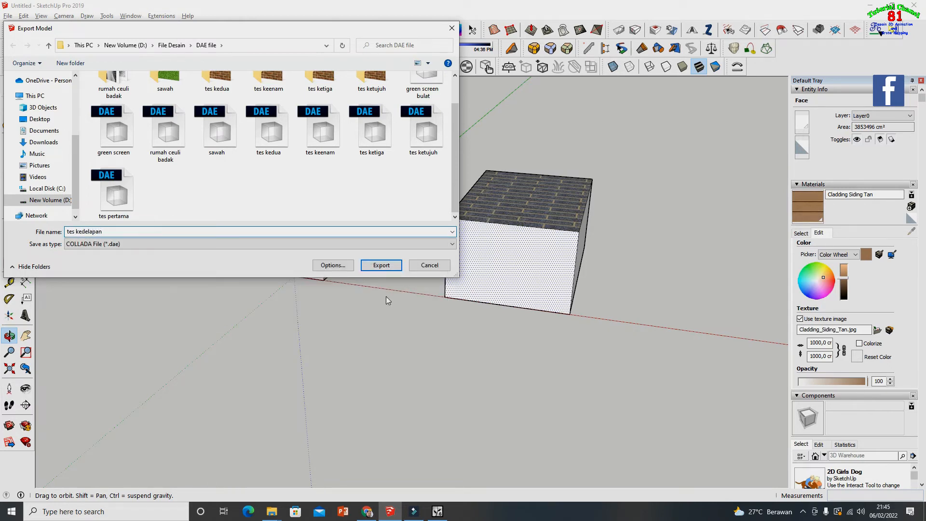
click(381, 265)
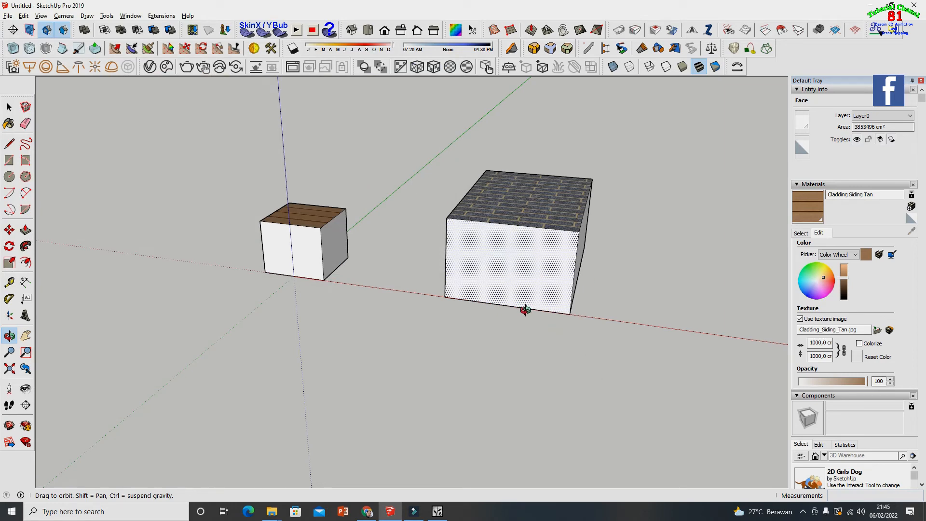
- Switch to Lumion and import tes kedelapan.dae as a new model, keeping the name tes kedelapan
click(437, 512)
click(173, 429)
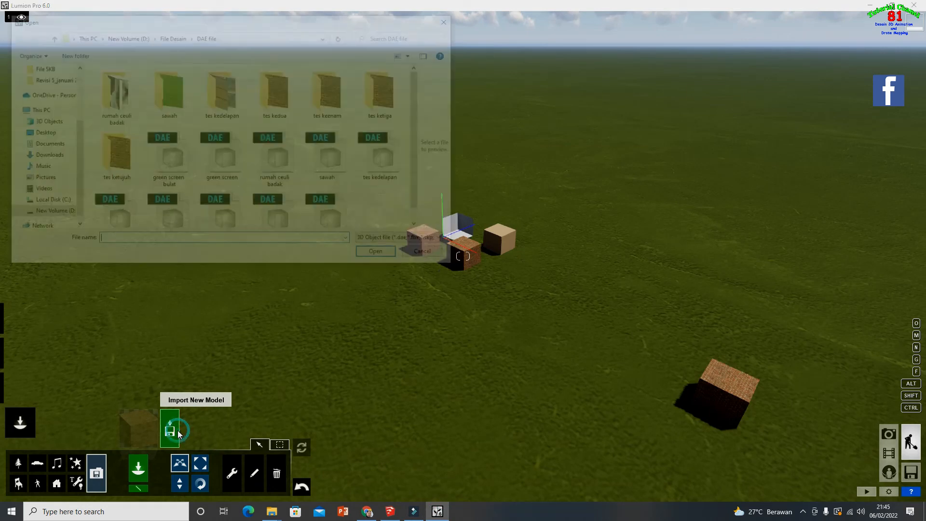
scroll(299, 218, down, 1)
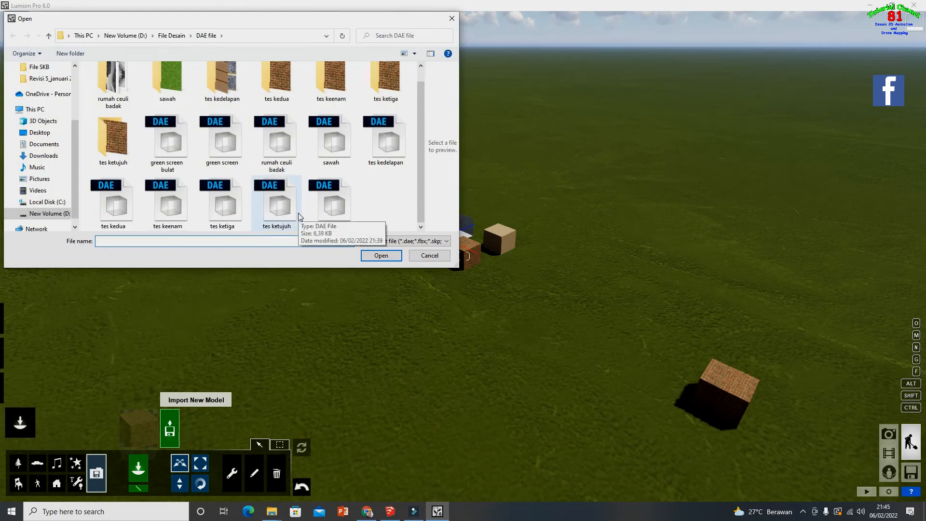
click(385, 147)
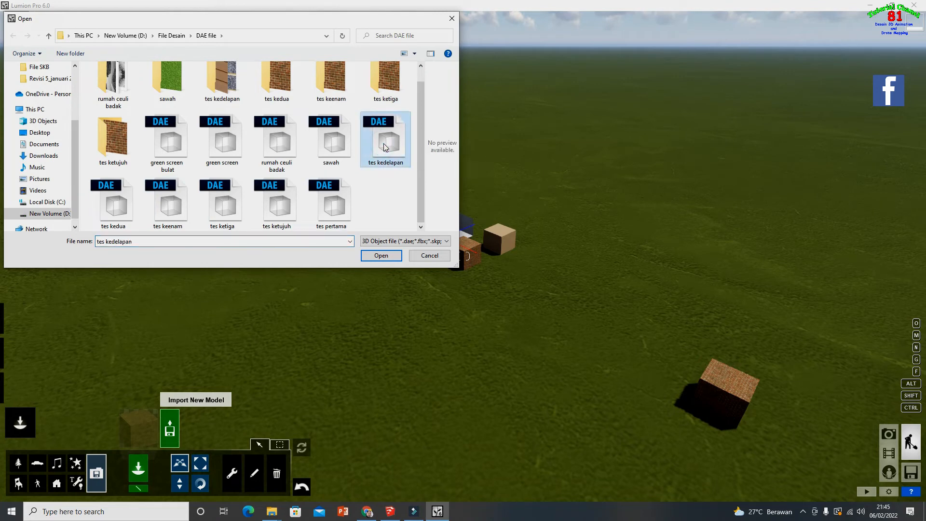
click(384, 257)
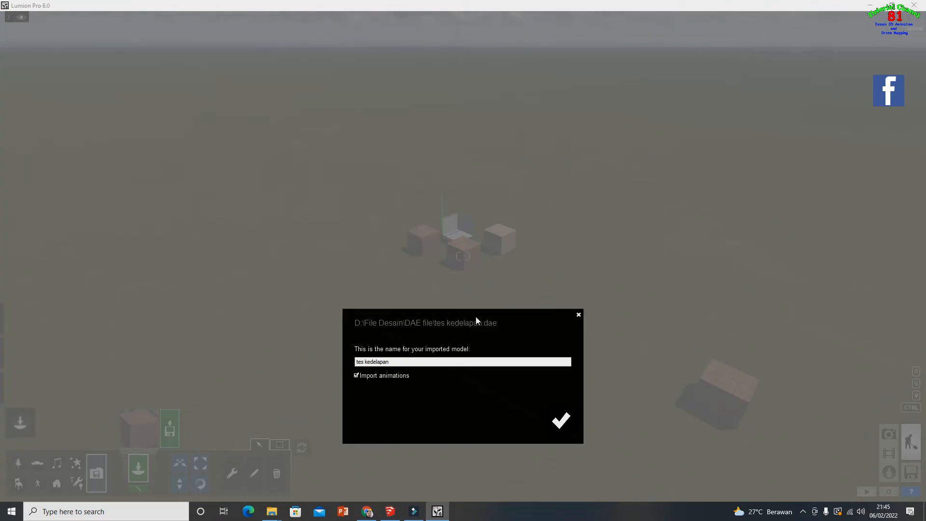
click(560, 427)
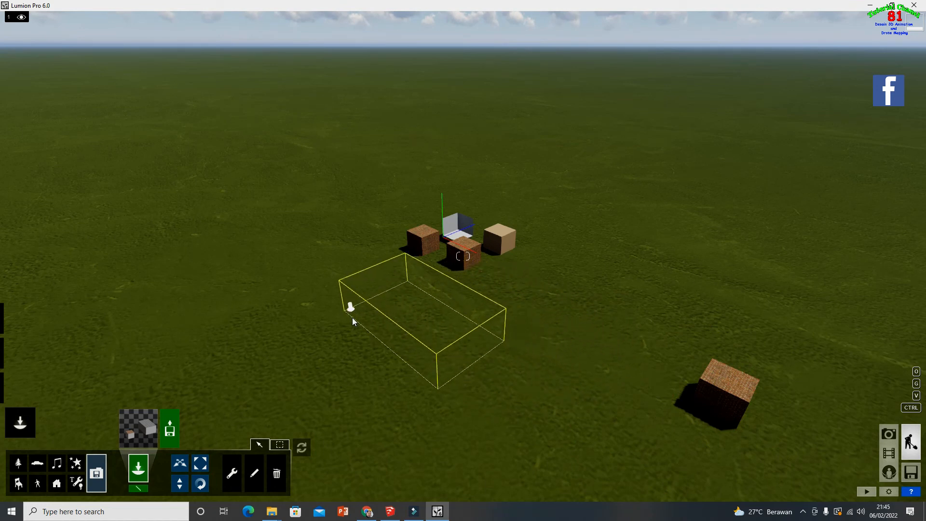
- Place the imported two-box model on the grass in front of the existing boxes and view it up close
click(352, 318)
scroll(378, 395, up, 2)
right_drag(453, 235, 432, 203)
scroll(450, 235, up, 3)
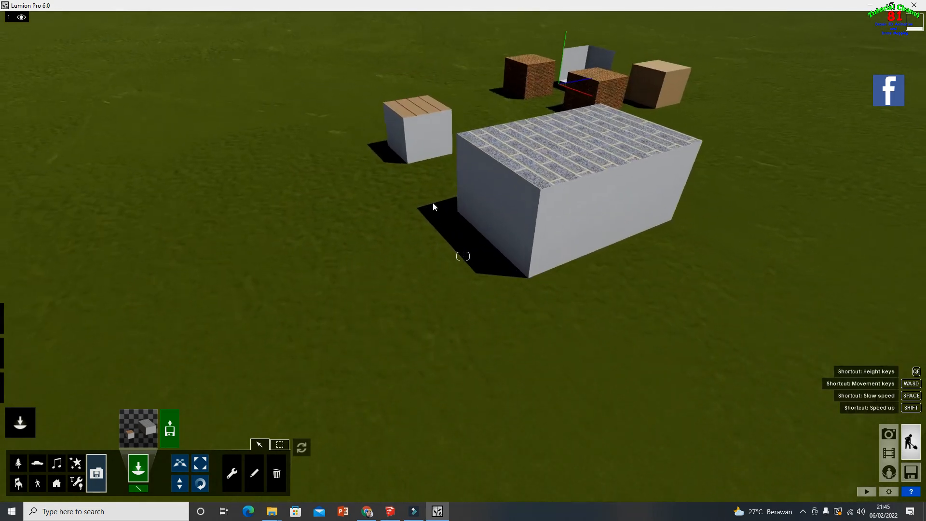
scroll(432, 202, up, 1)
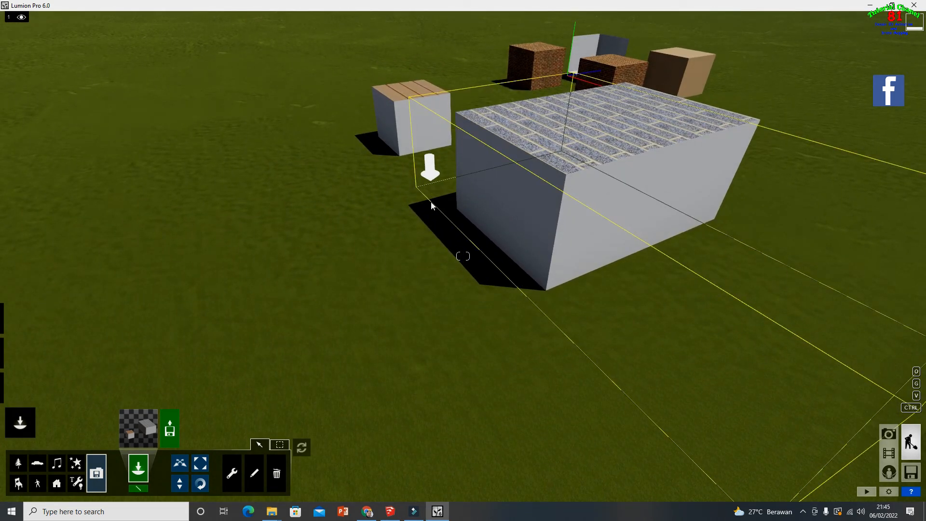
right_drag(427, 200, 435, 219)
key(a)
scroll(438, 190, up, 3)
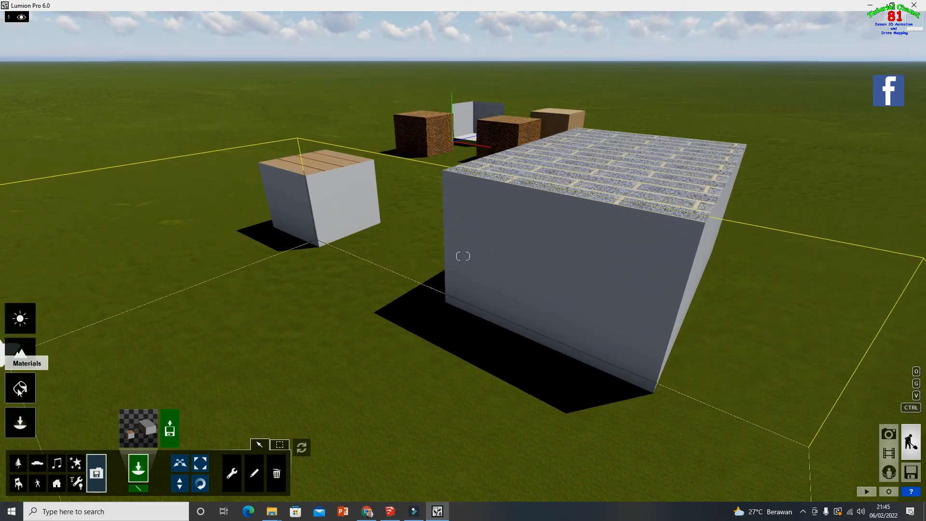
- Apply the outdoor brick material Bricks_001_DDDS_1024 to the white side faces shared by the two new boxes
click(19, 399)
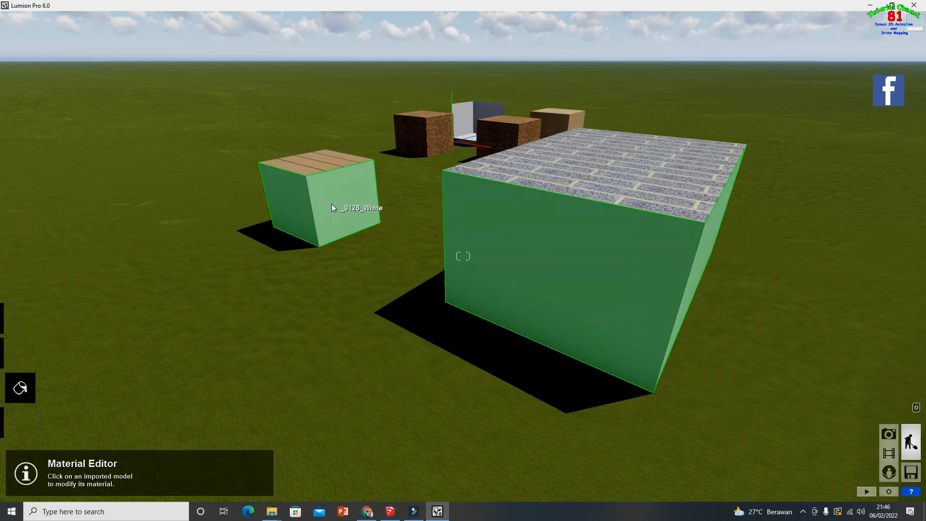
click(618, 270)
right_drag(619, 270, 554, 244)
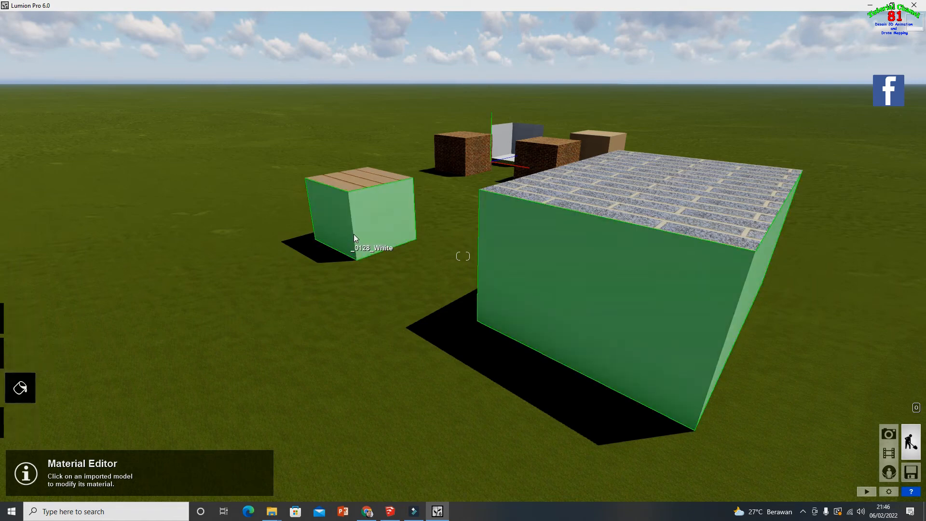
click(354, 234)
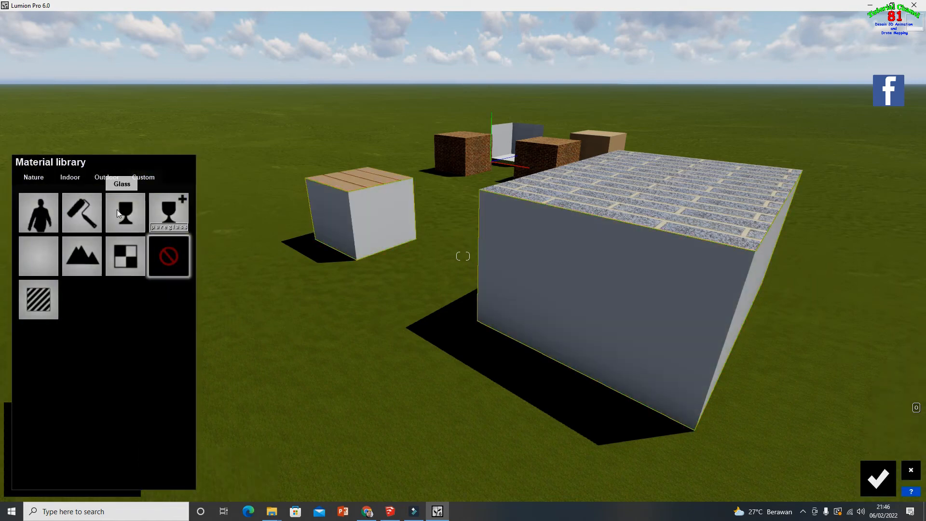
click(70, 178)
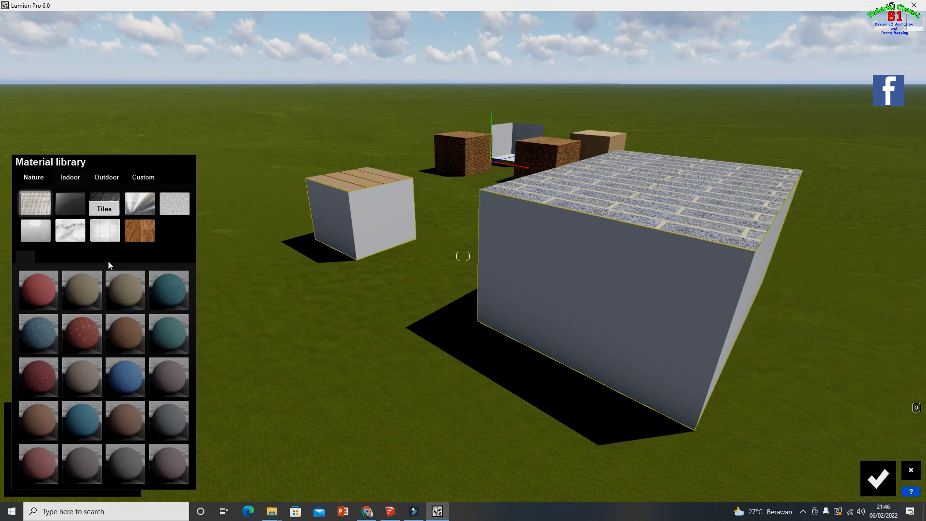
click(106, 230)
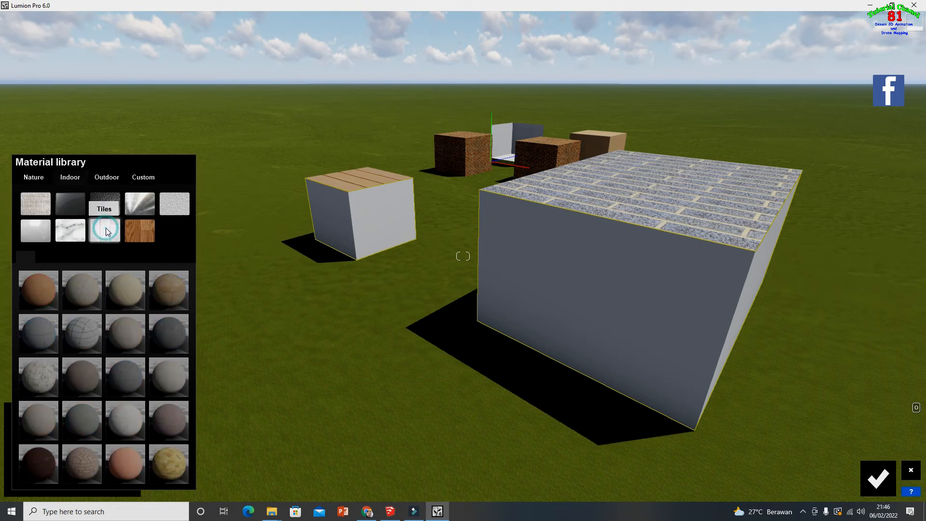
click(70, 176)
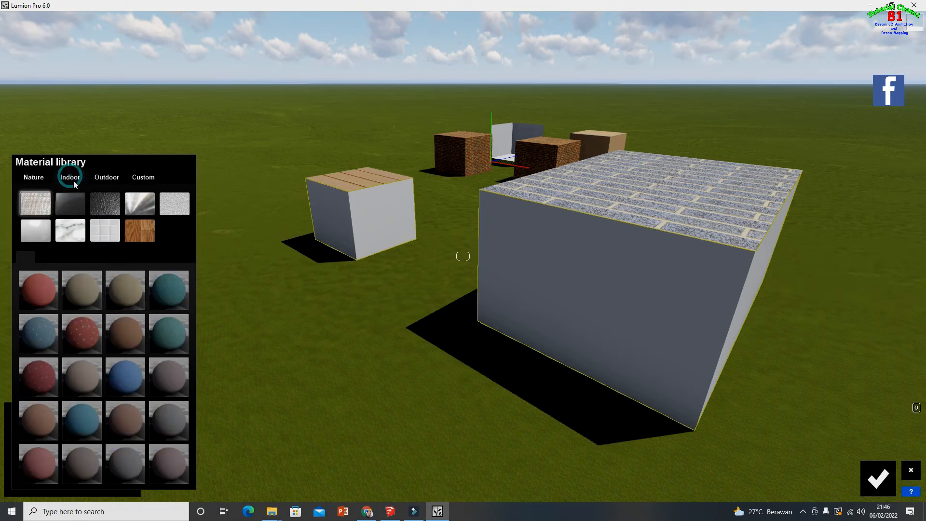
click(104, 178)
click(41, 205)
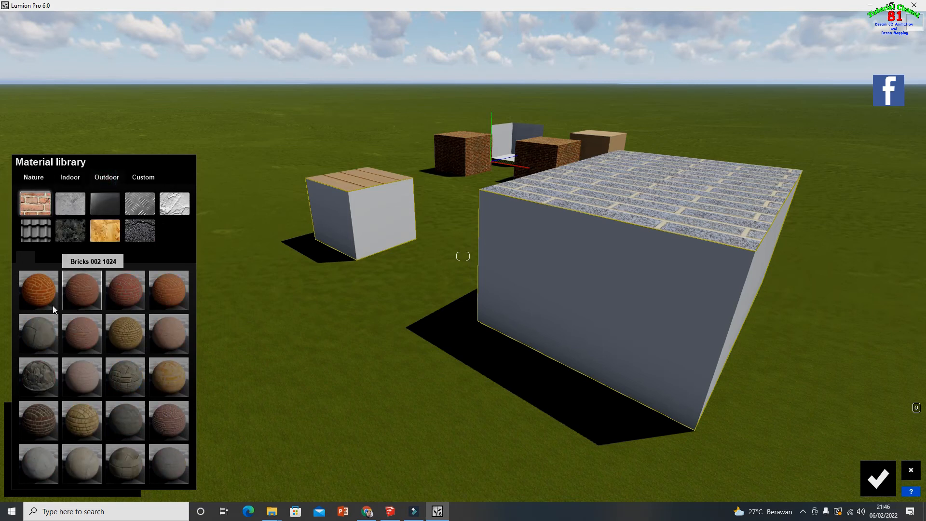
click(38, 296)
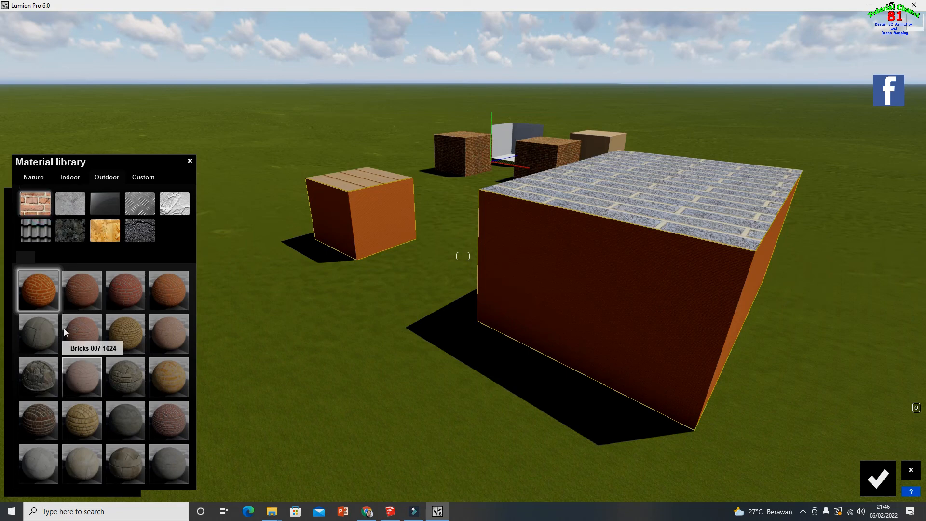
- Raise the brick material's texture scale to slightly past the middle of its range and inspect both boxes' sides
click(38, 284)
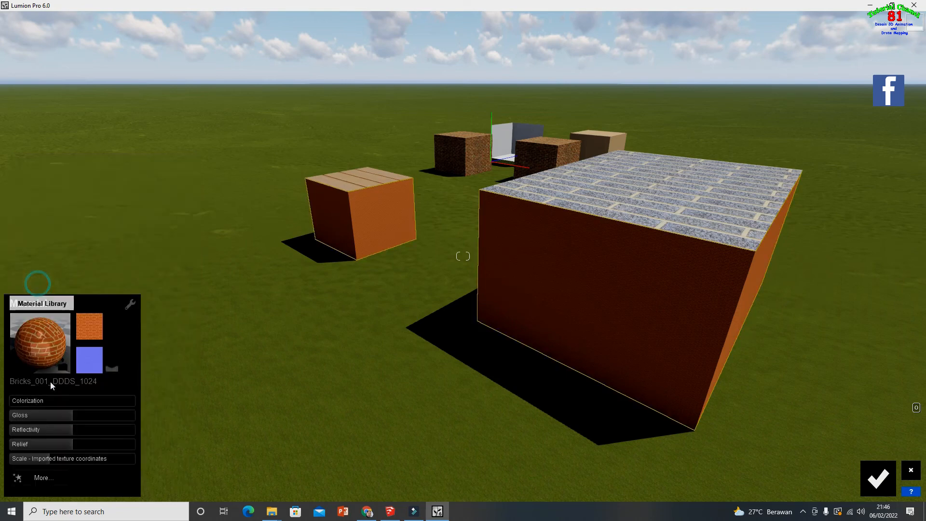
drag(46, 460, 79, 460)
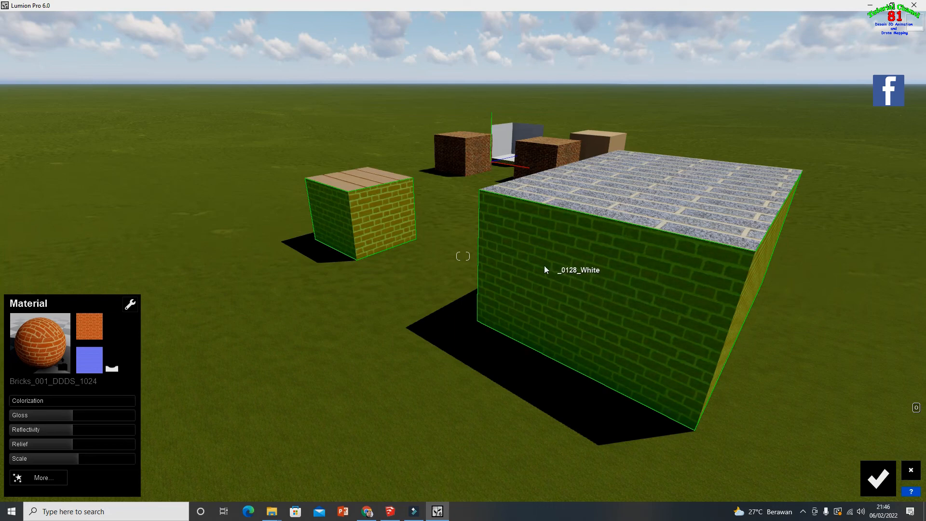
right_drag(544, 265, 381, 240)
scroll(410, 267, up, 3)
right_drag(415, 265, 436, 276)
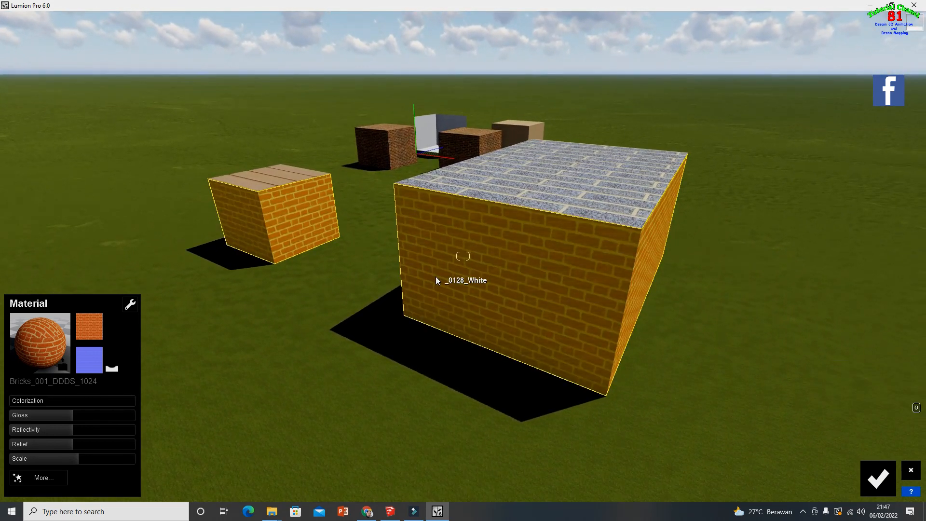
scroll(438, 276, down, 3)
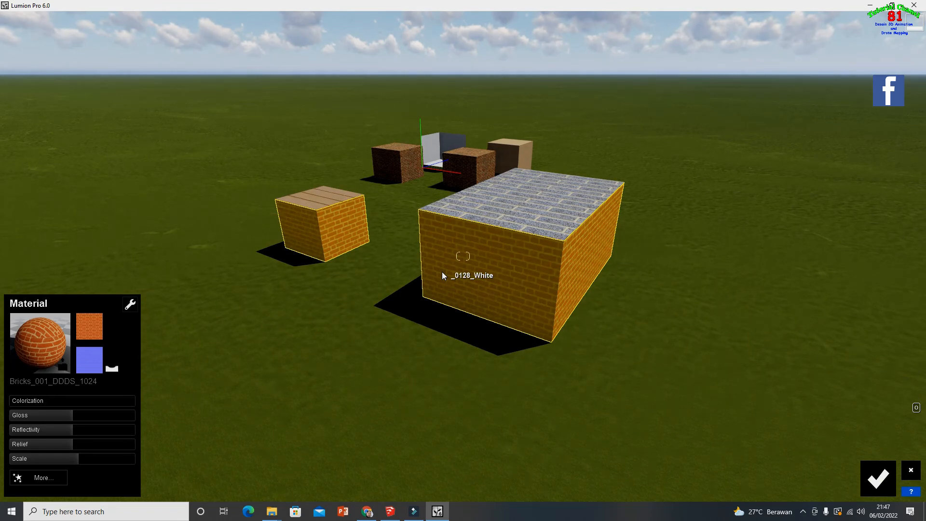
- Look over the exported models in the DAE file folder in File Explorer, and return to SketchUp
click(269, 512)
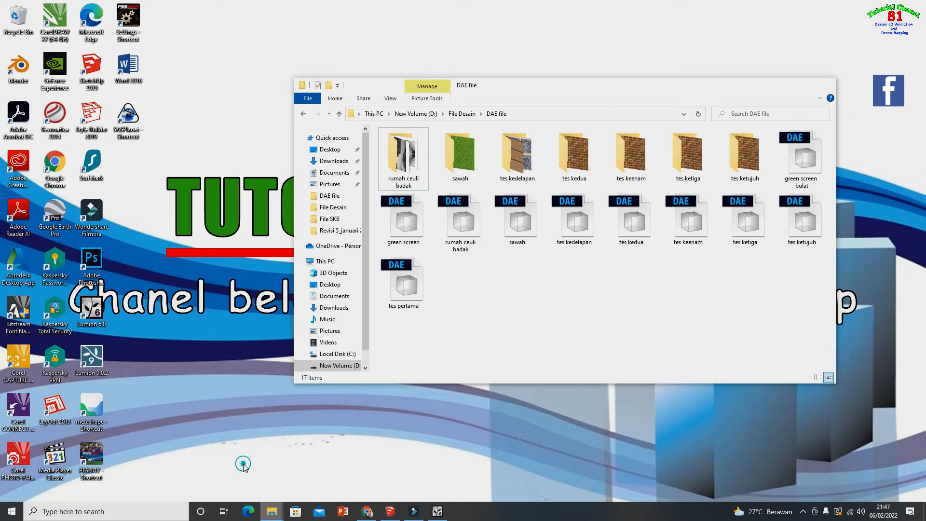
click(244, 466)
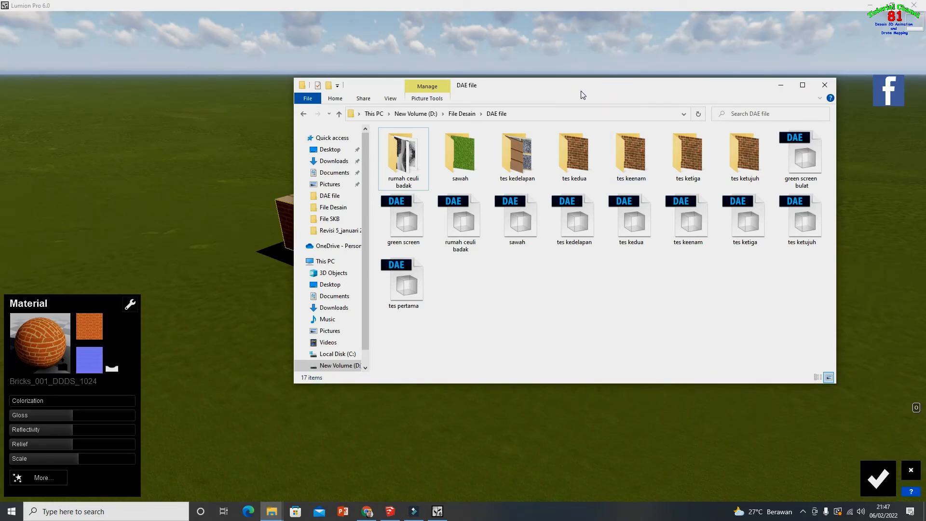
drag(583, 94, 528, 65)
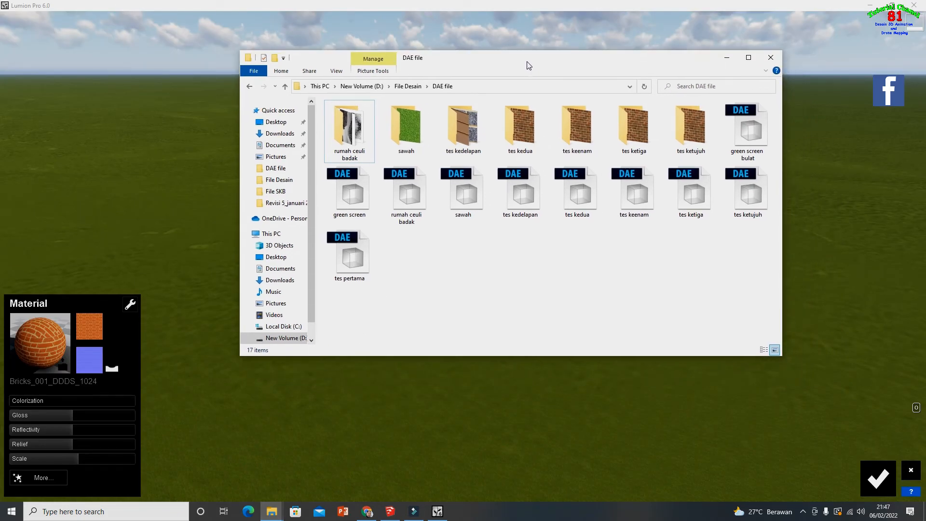
click(391, 510)
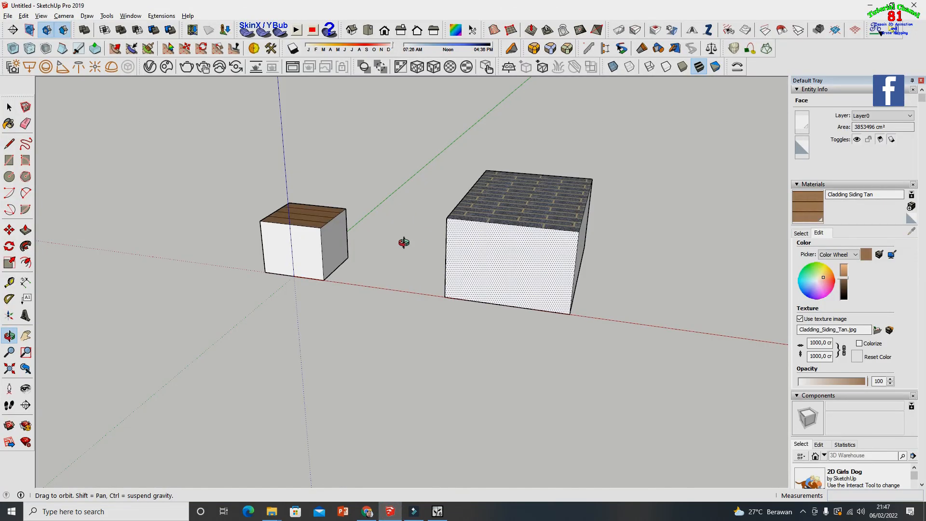
- Export the two-box model as a COLLADA file named tes kesembilan into the DAE file folder
click(13, 16)
mouse_move(49, 176)
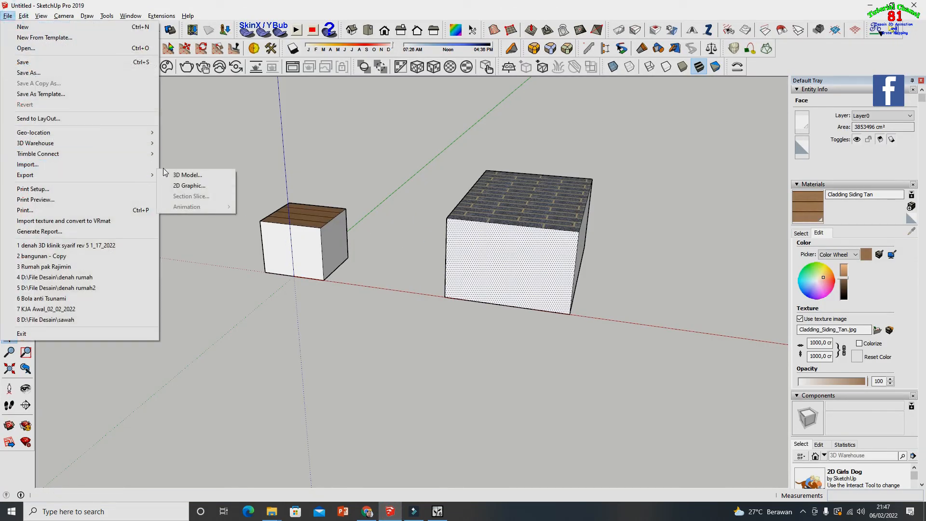
click(183, 175)
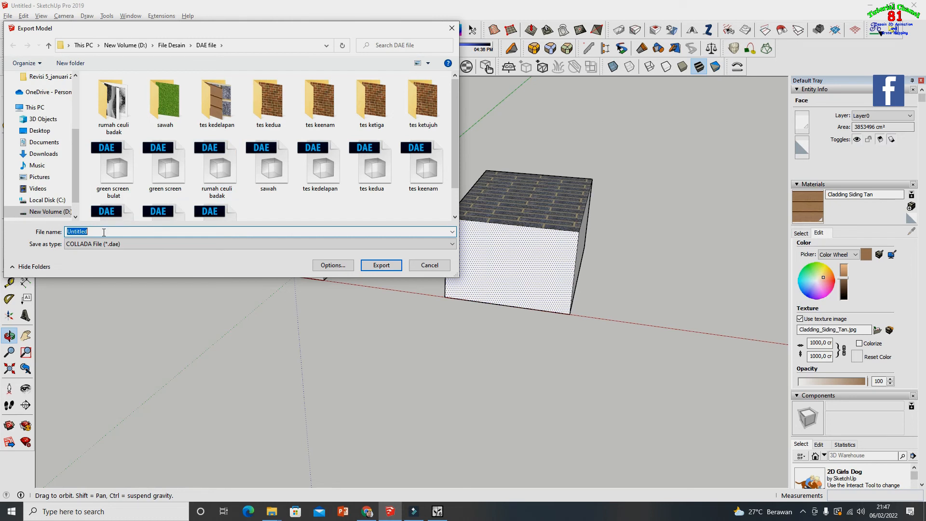
text(te)
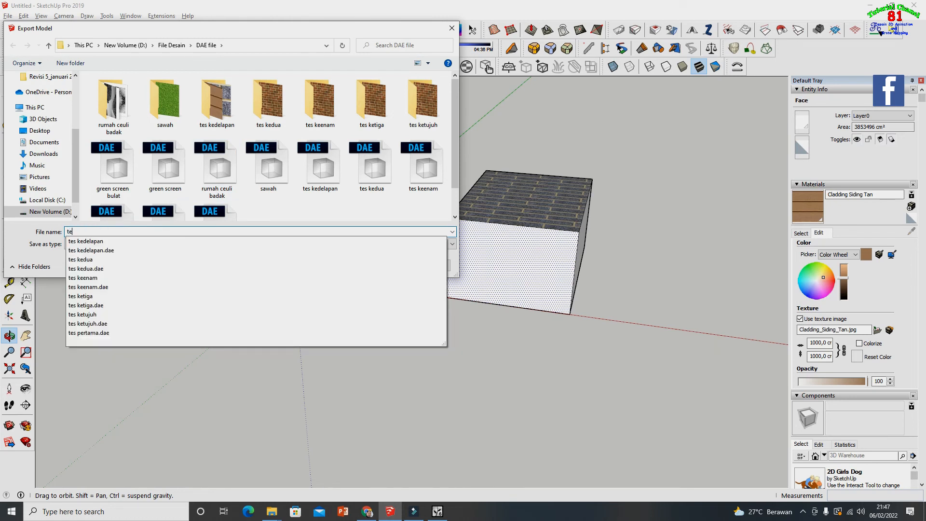
text(s kesembilan)
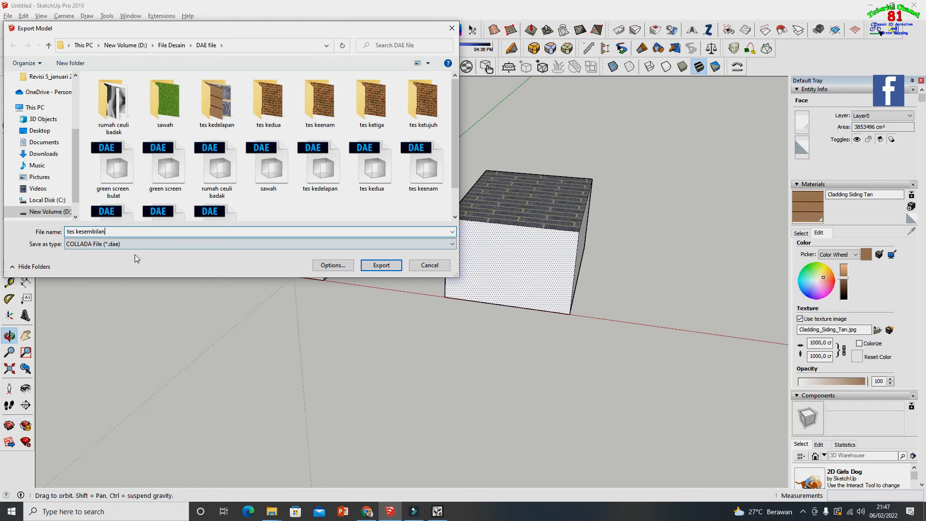
click(381, 265)
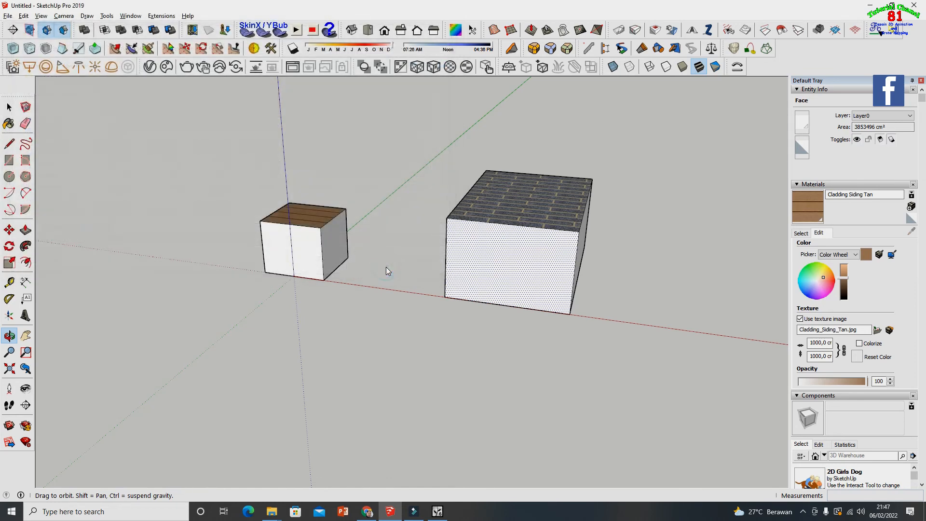
drag(371, 240, 372, 241)
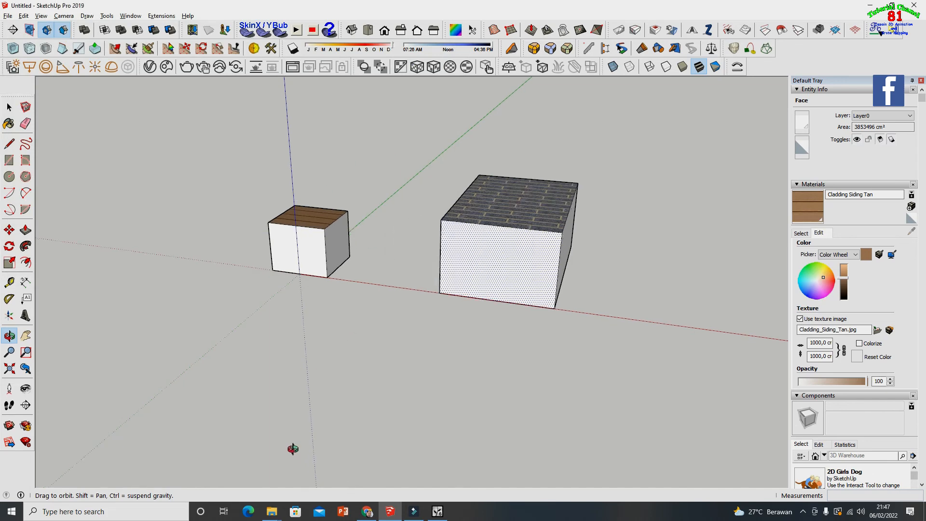
- Switch to the DAE file folder in File Explorer, examine the texture images inside the tes kesembilan folder, and return to the parent folder
mouse_move(275, 513)
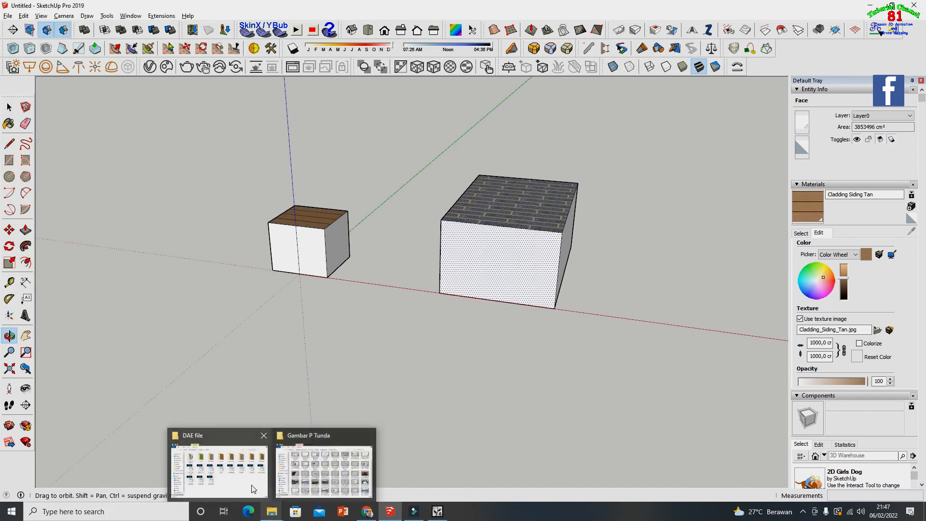
click(254, 488)
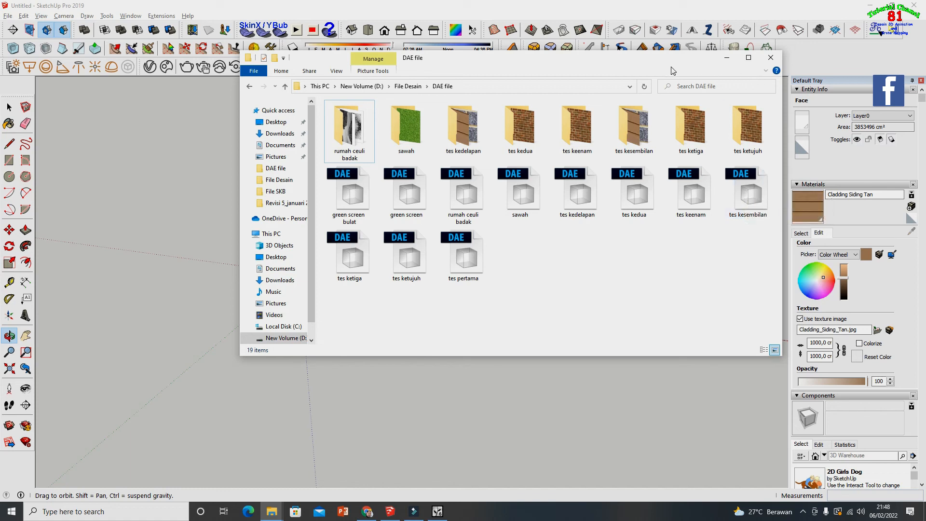
drag(526, 68, 405, 80)
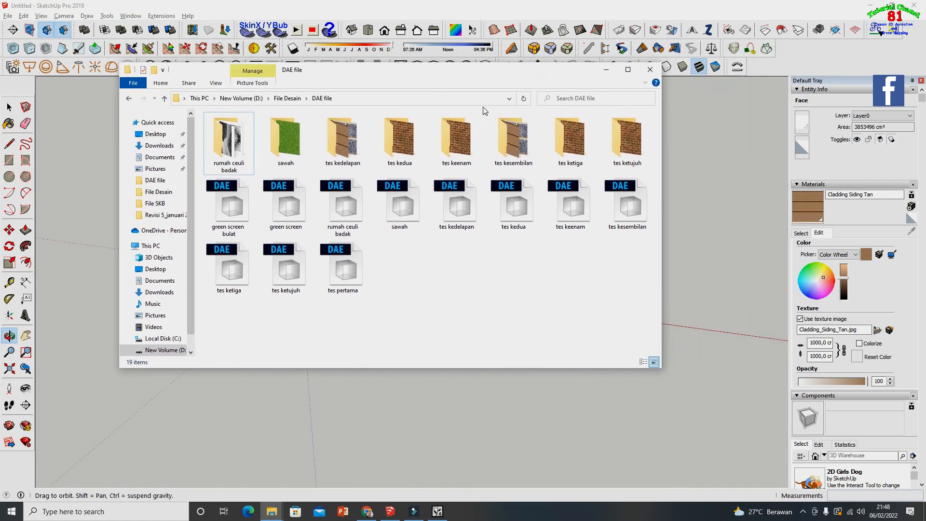
double_click(521, 156)
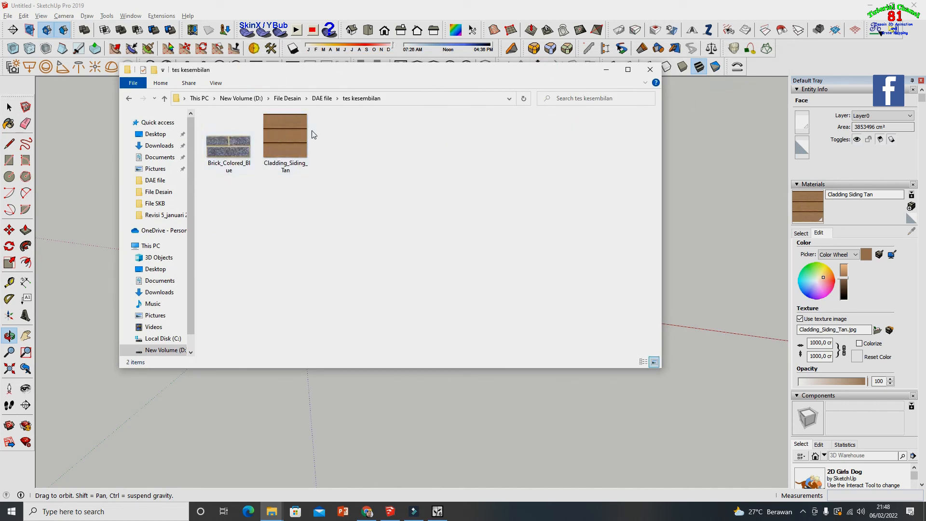
click(129, 99)
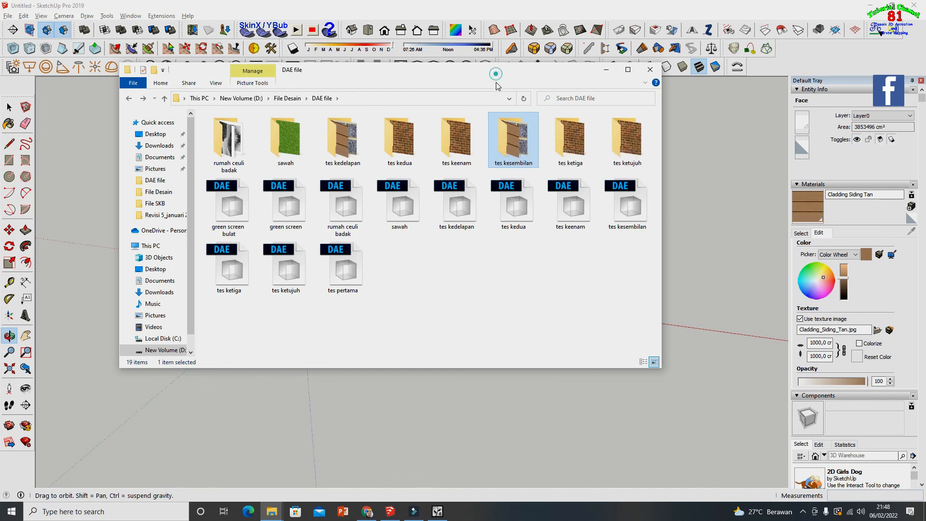
drag(495, 71, 500, 112)
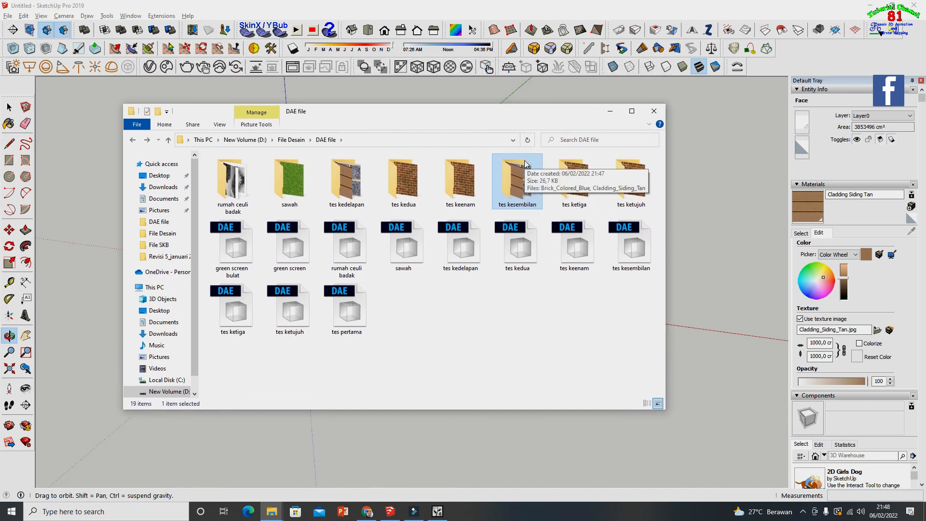